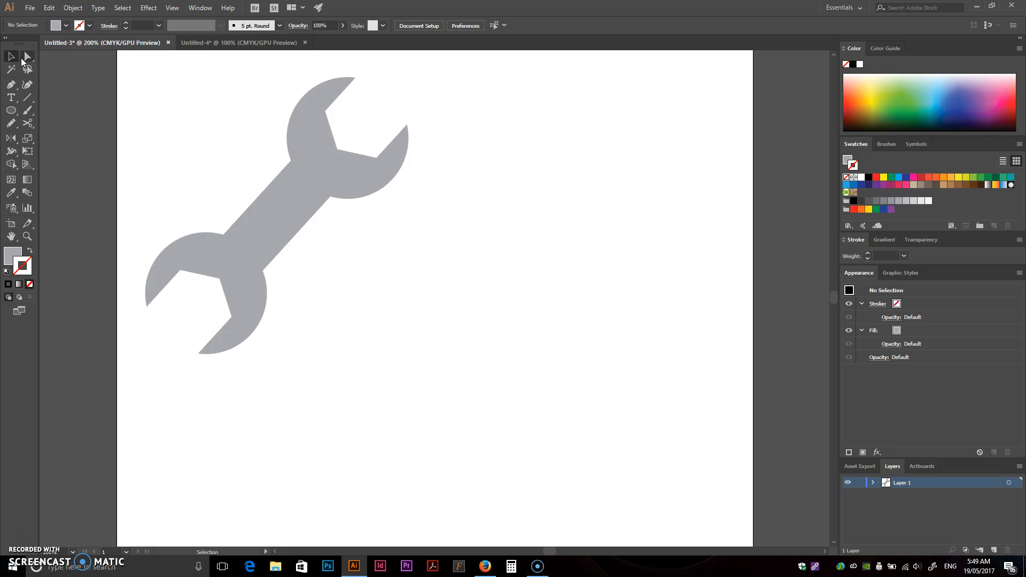
Examine the wrench path's anchor points and curve handles with the Direct Selection tool, and deselect the path
click(24, 60)
click(272, 208)
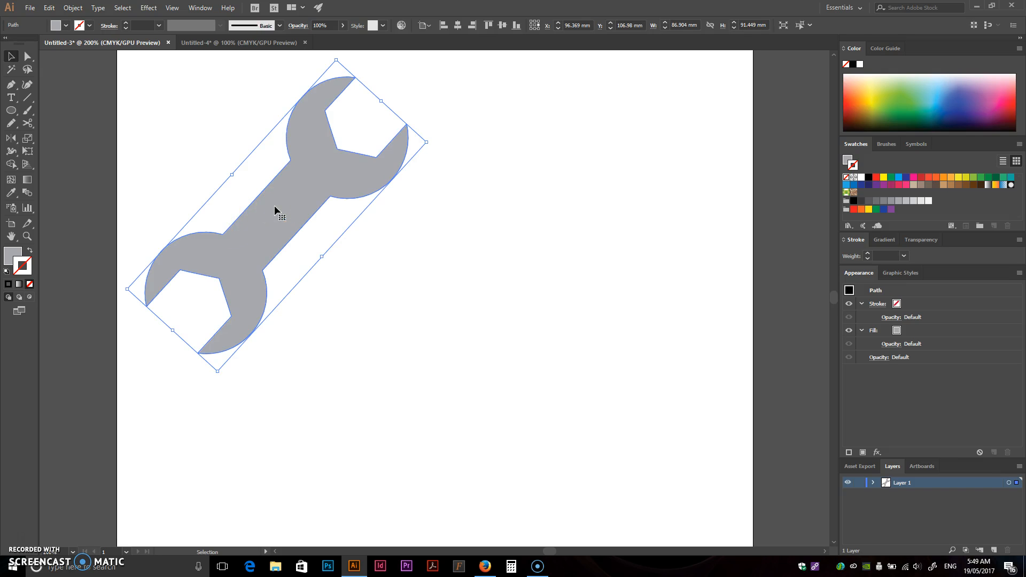
key(a)
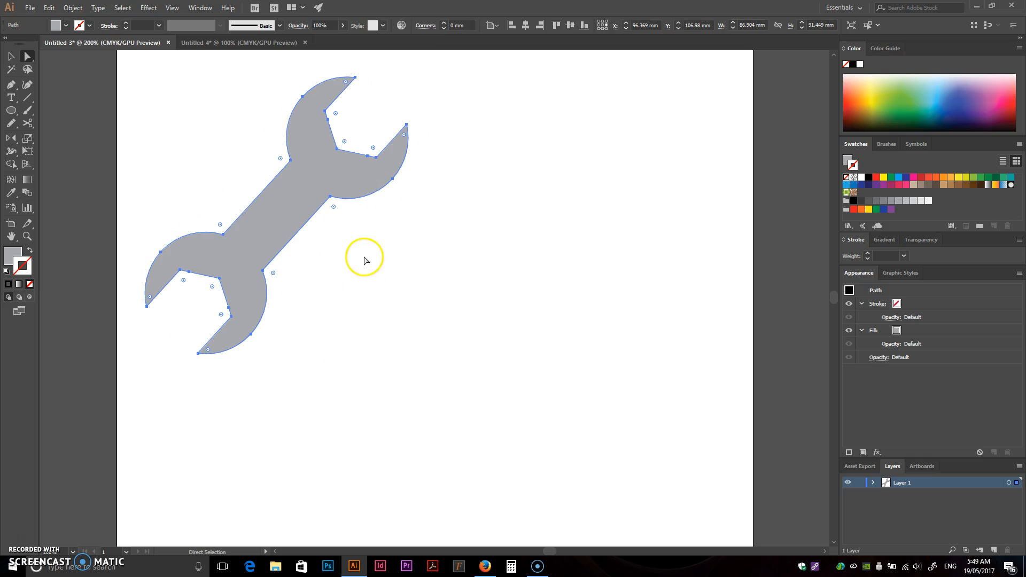
click(385, 249)
click(330, 196)
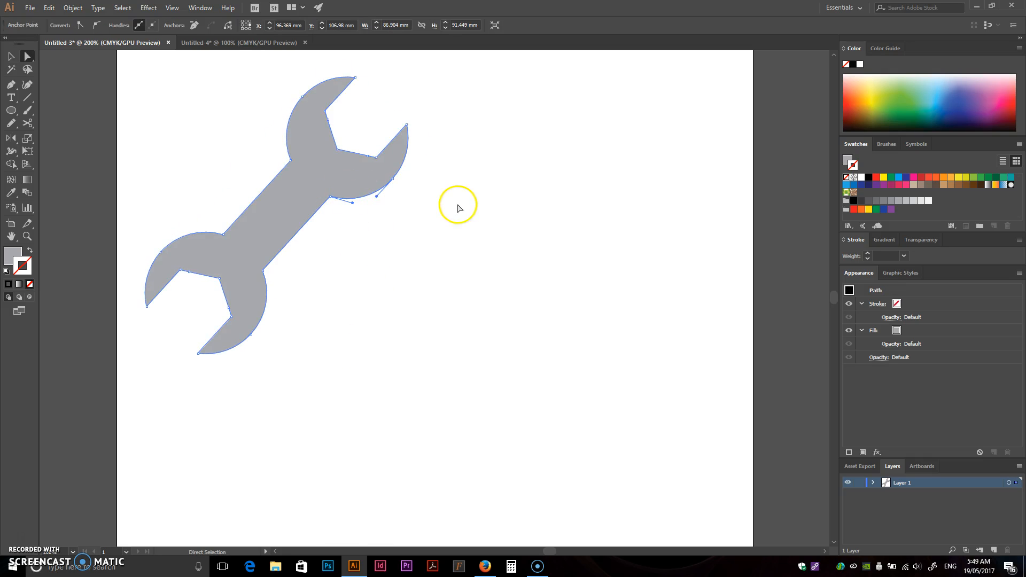
click(507, 229)
click(375, 179)
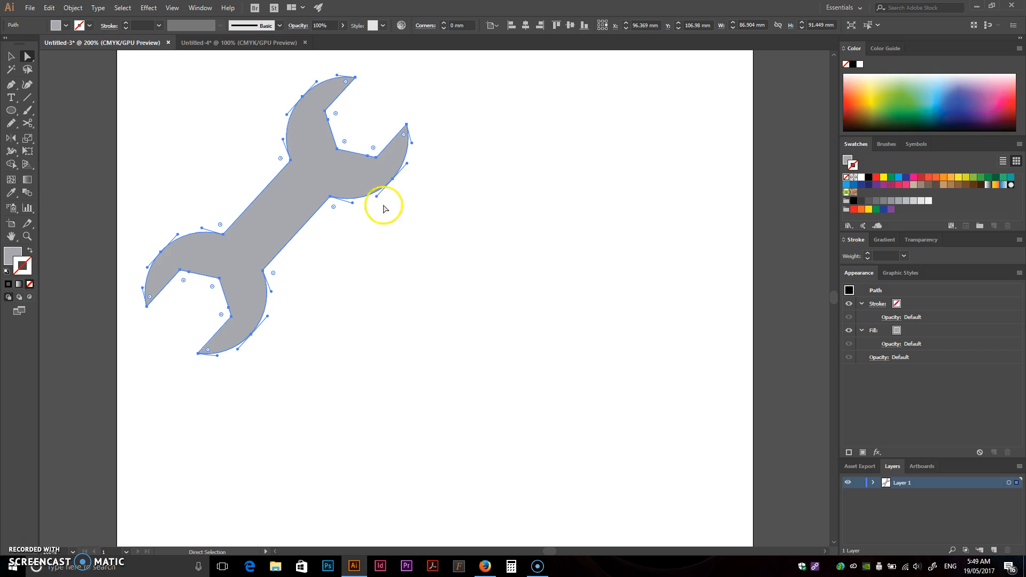
click(411, 292)
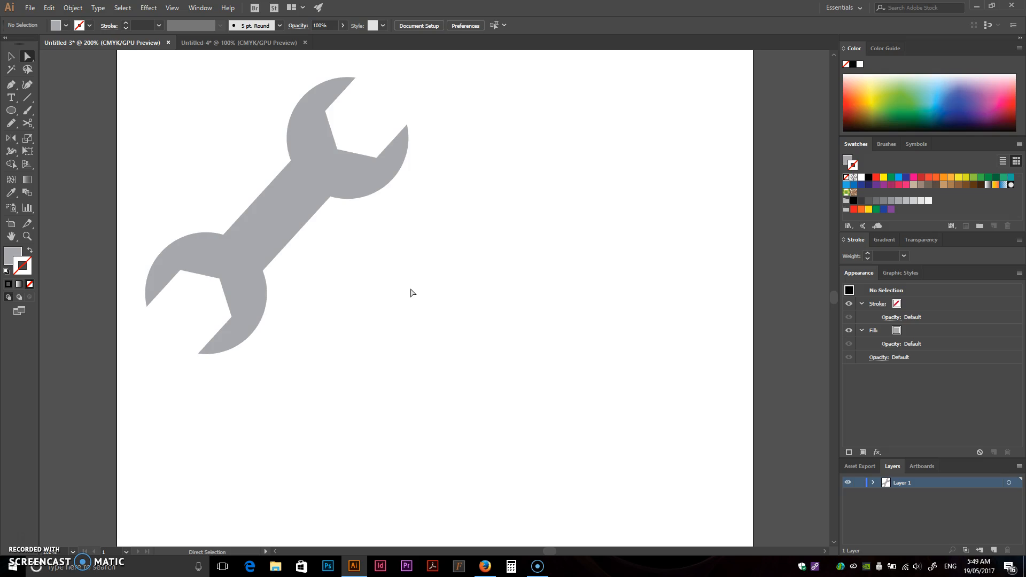
Draw a circle about 46 mm wide below the wrench, and overlap its right side with a second circle about 38 mm wide
click(11, 111)
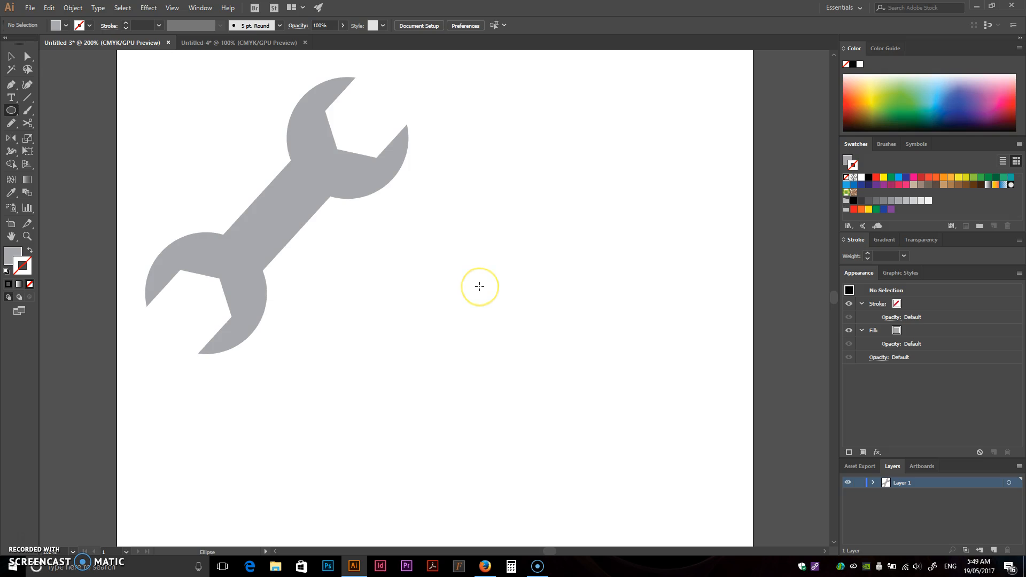
drag(426, 252, 565, 391)
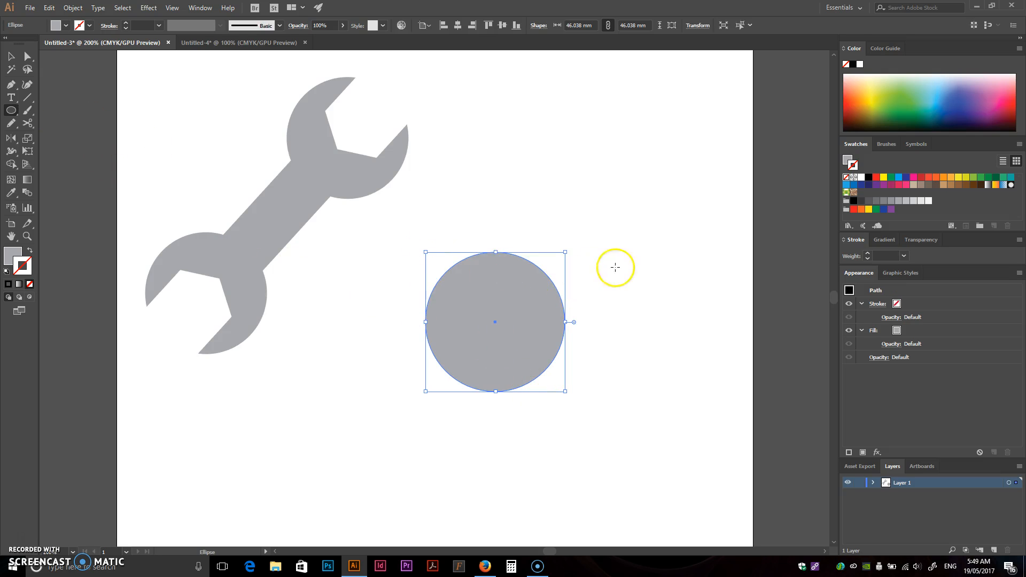
drag(645, 257, 530, 323)
key(v)
drag(595, 292, 550, 300)
click(625, 425)
Fill the larger circle red and the smaller one blue, and shift the blue circle slightly down and left over the red one
click(460, 346)
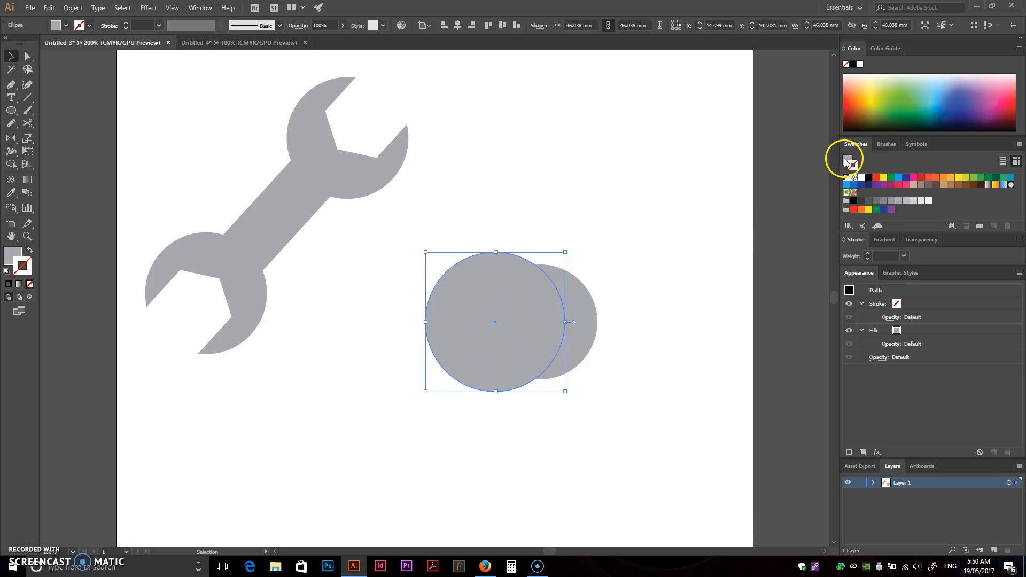
click(877, 177)
click(586, 328)
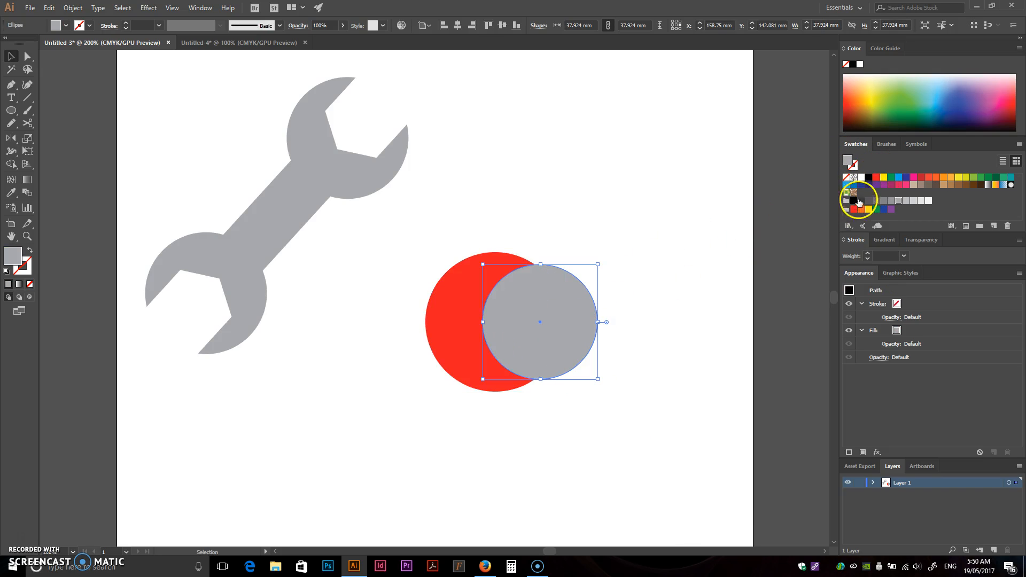
click(899, 178)
click(620, 179)
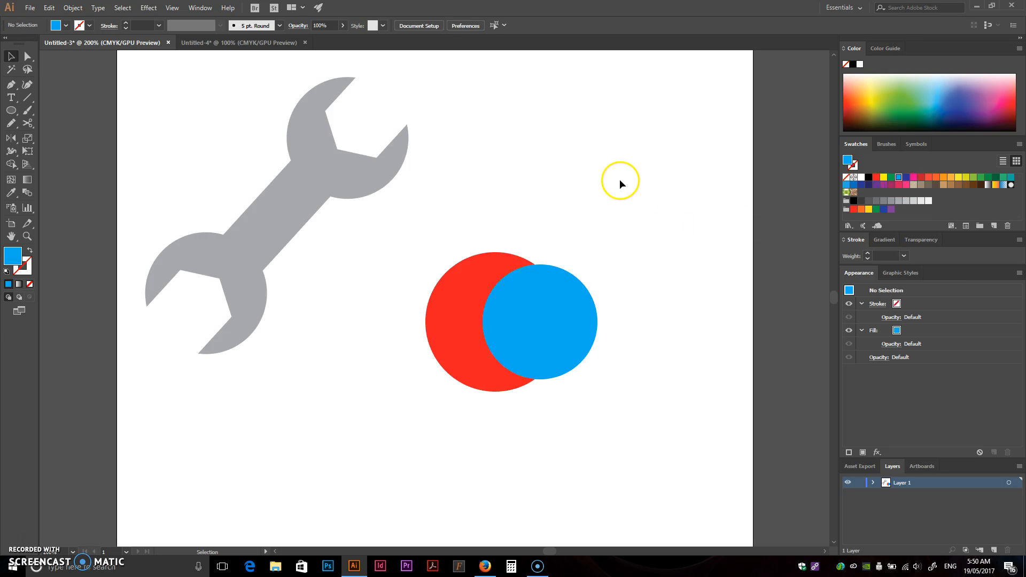
drag(563, 315, 555, 320)
click(675, 280)
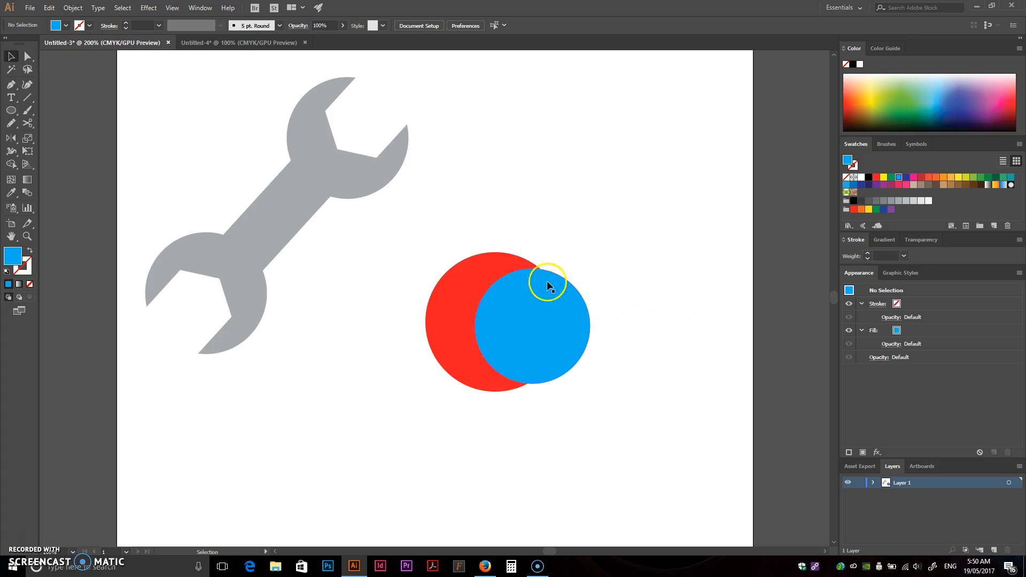
Send the blue circle backward behind the red circle and bring it forward again
click(570, 304)
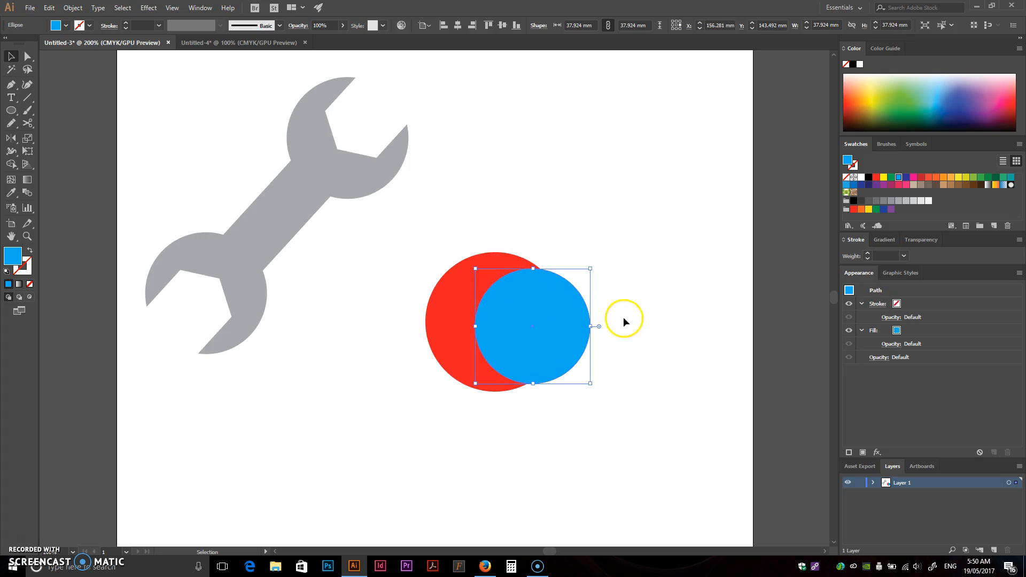
click(455, 292)
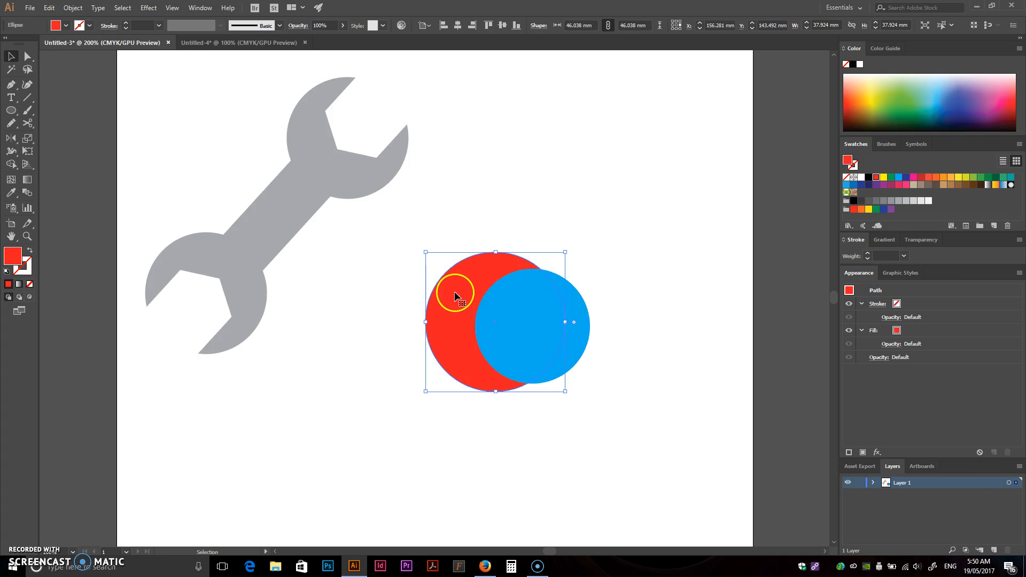
click(594, 293)
click(565, 313)
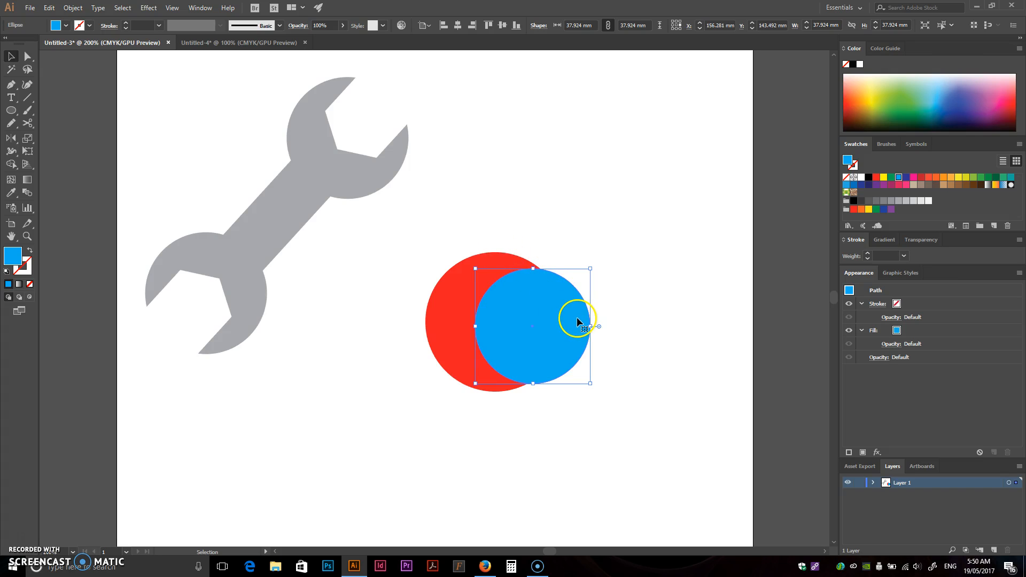
key(ctrl+[)
click(605, 257)
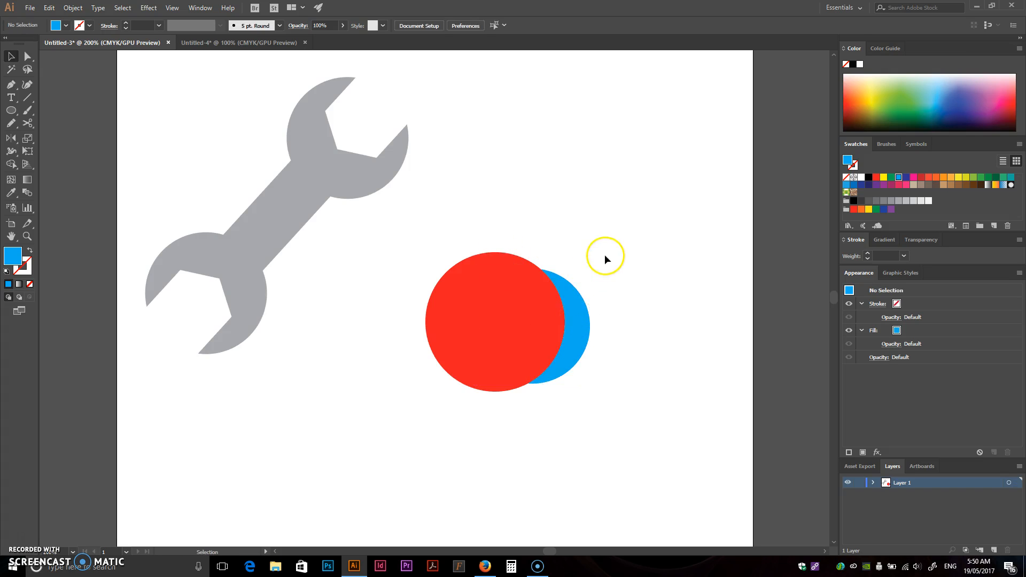
click(581, 305)
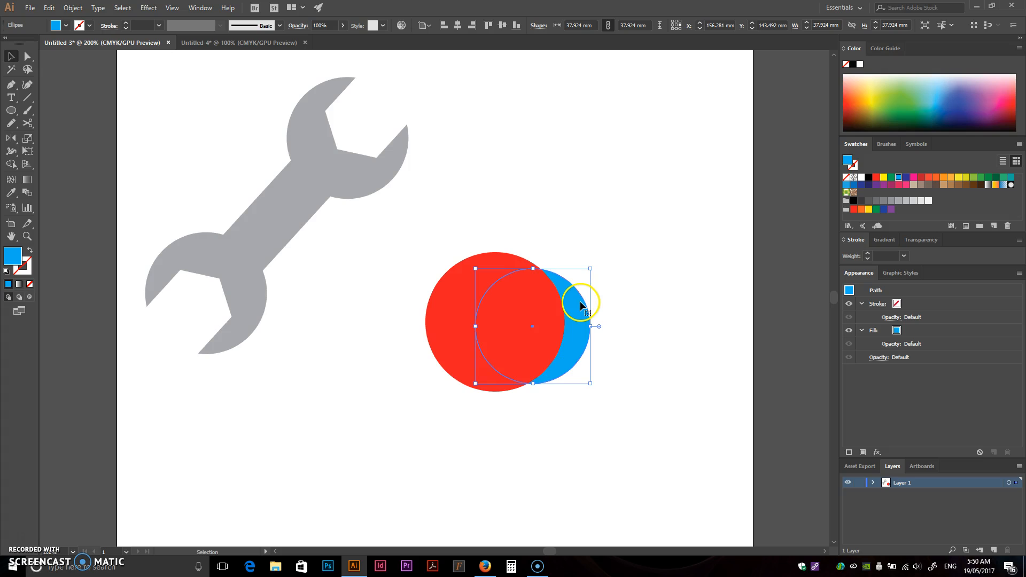
key(ctrl+])
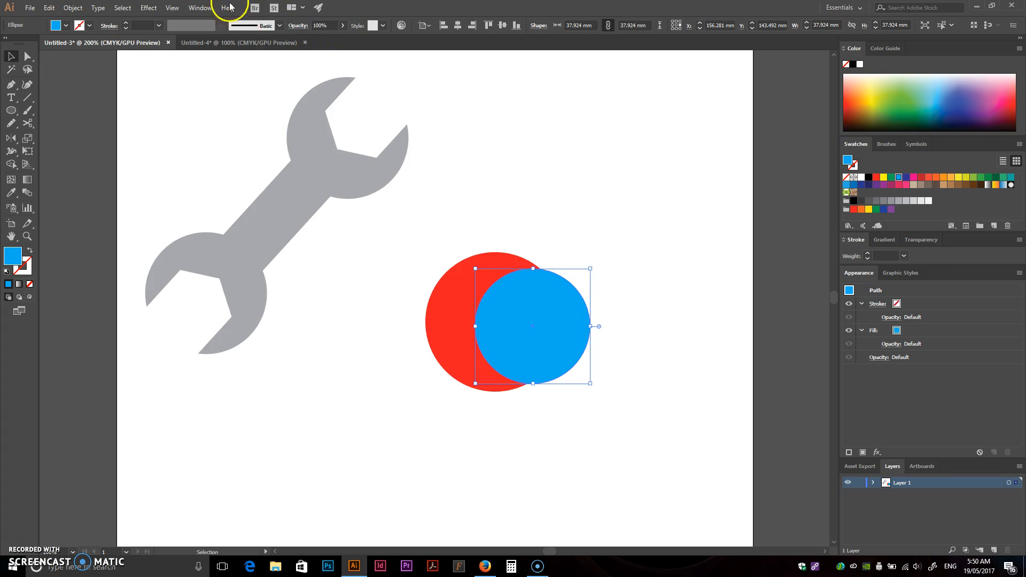
Send the blue circle to the back of the stacking order with Arrange, and reselect it
click(73, 7)
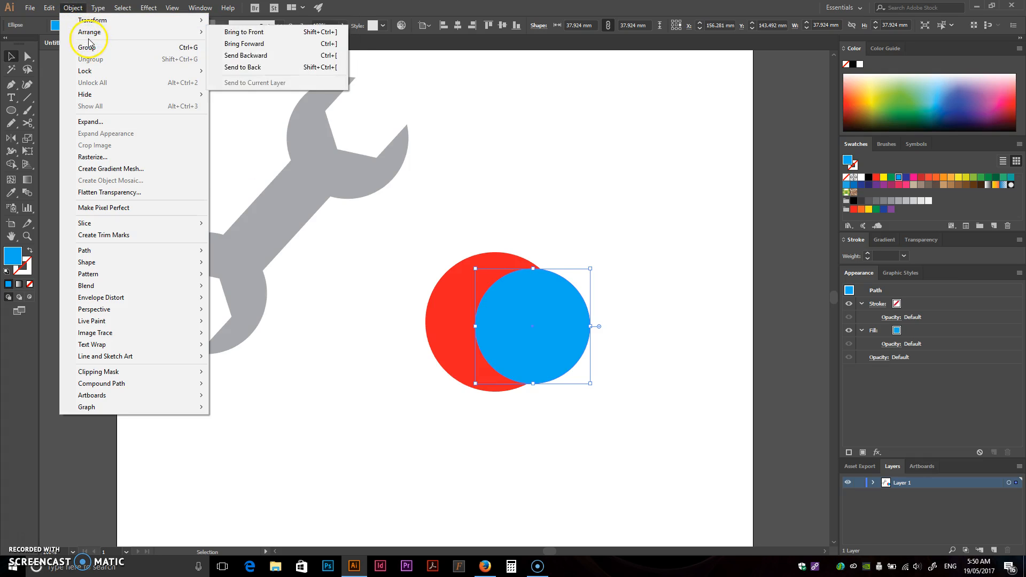
mouse_move(96, 37)
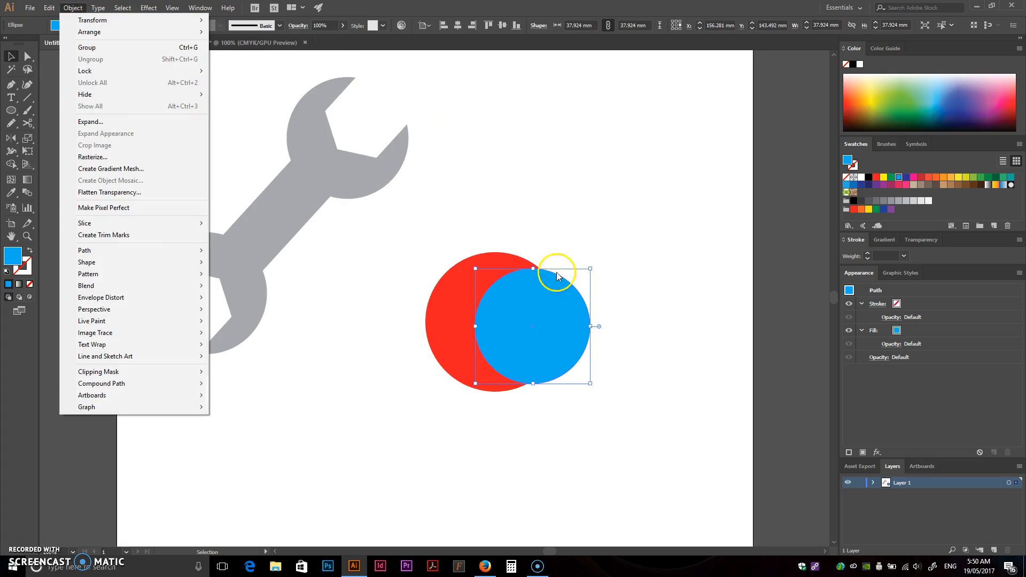
click(585, 251)
click(567, 321)
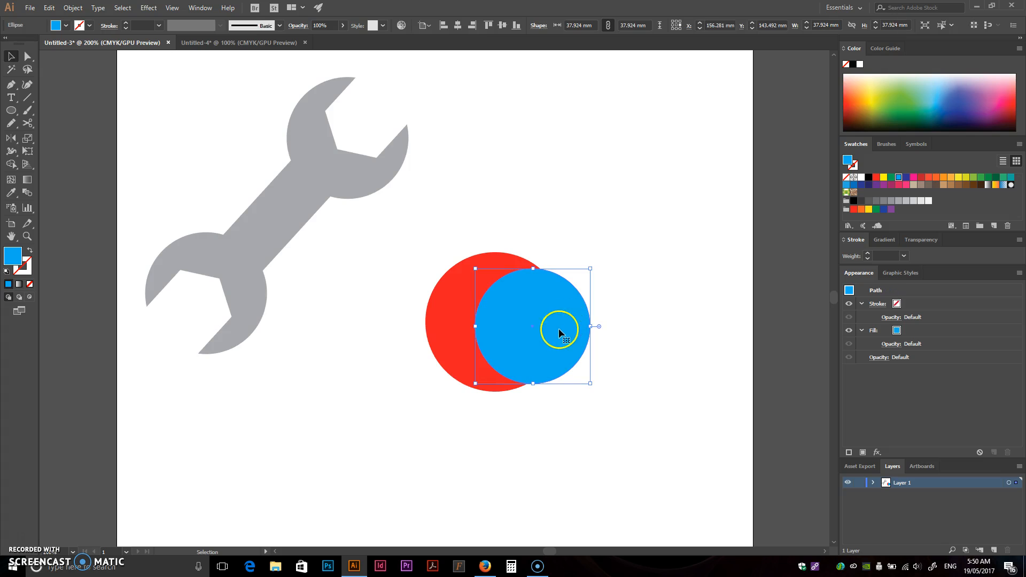
right_click(537, 303)
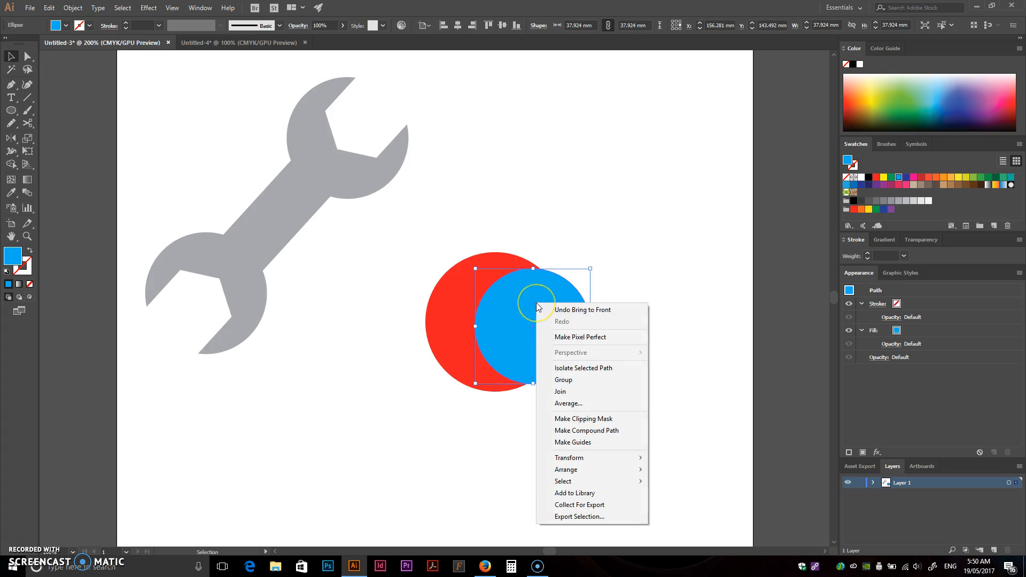
mouse_move(583, 473)
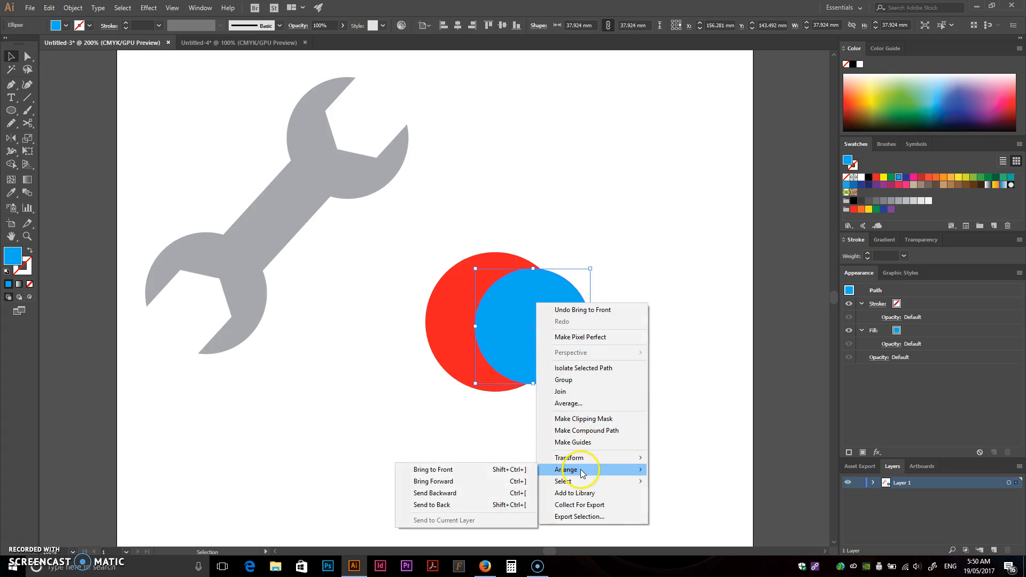
click(481, 505)
click(506, 376)
click(541, 349)
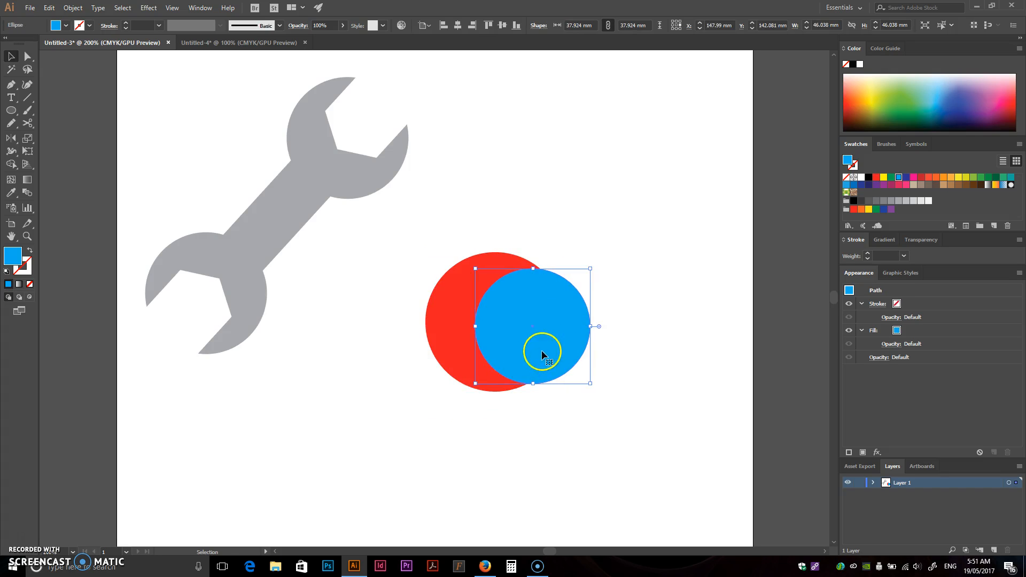
Undo and redo the last stacking-order change of the blue circle several times, leaving it in front, and deselect it
key(ctrl+z)
key(ctrl+shift+z)
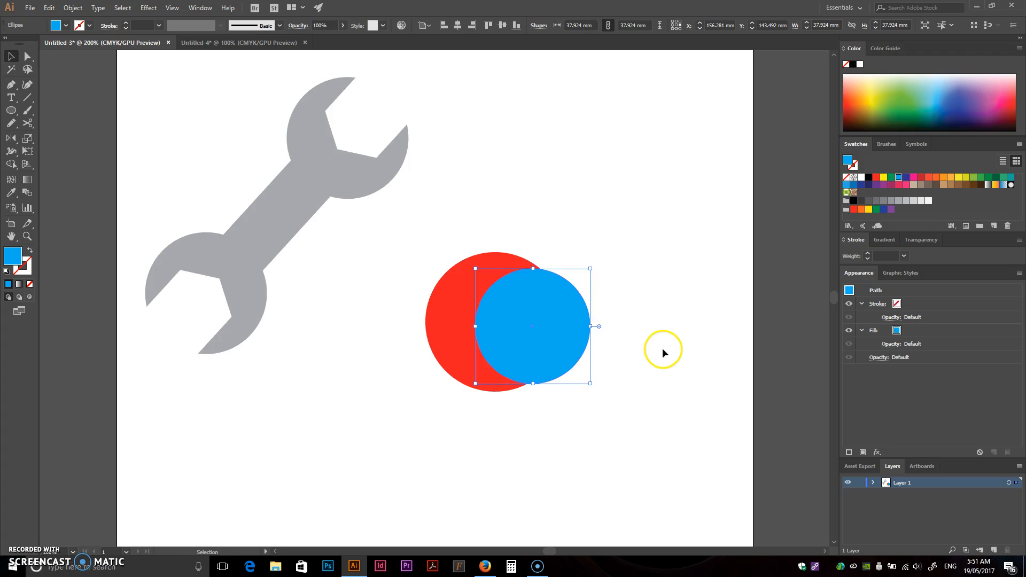
key(ctrl+z)
key(ctrl+shift+z)
key(ctrl)
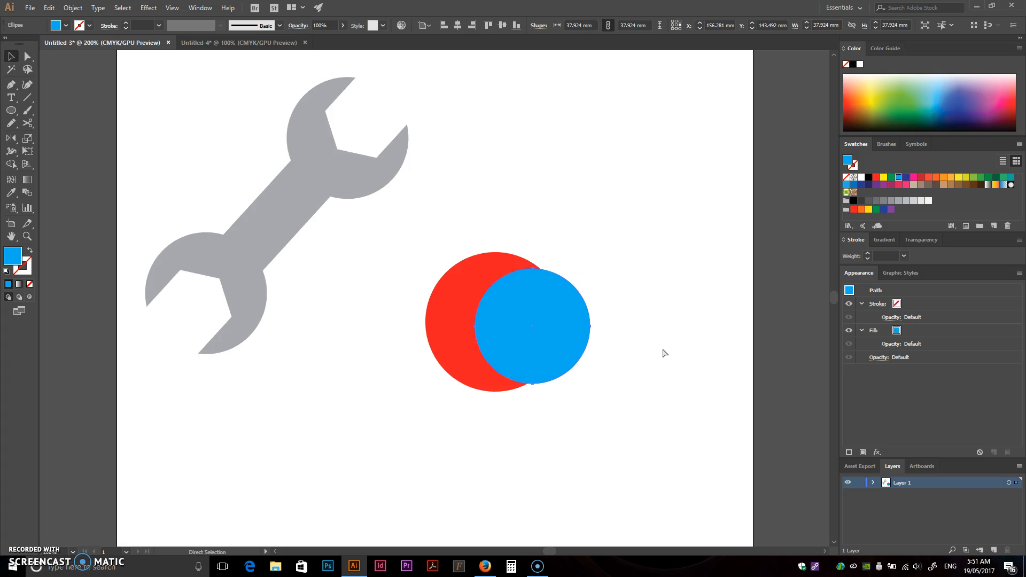
key(ctrl+z)
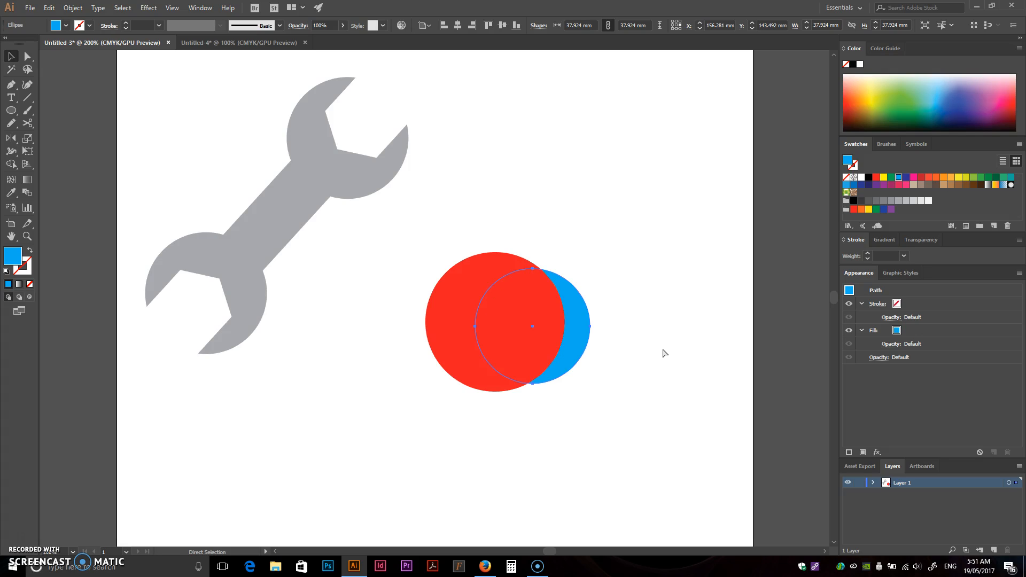
key(ctrl+shift+z)
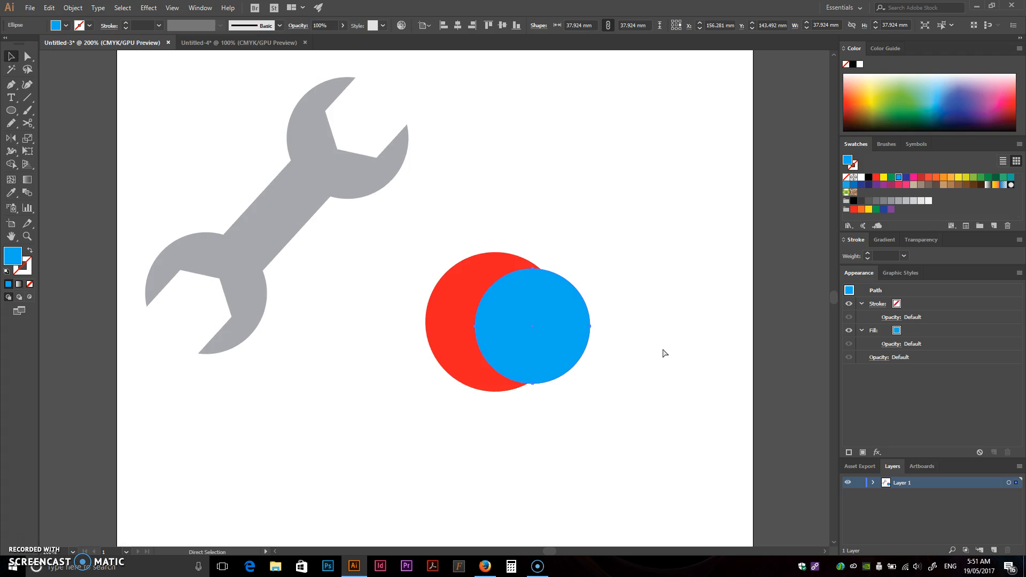
click(633, 259)
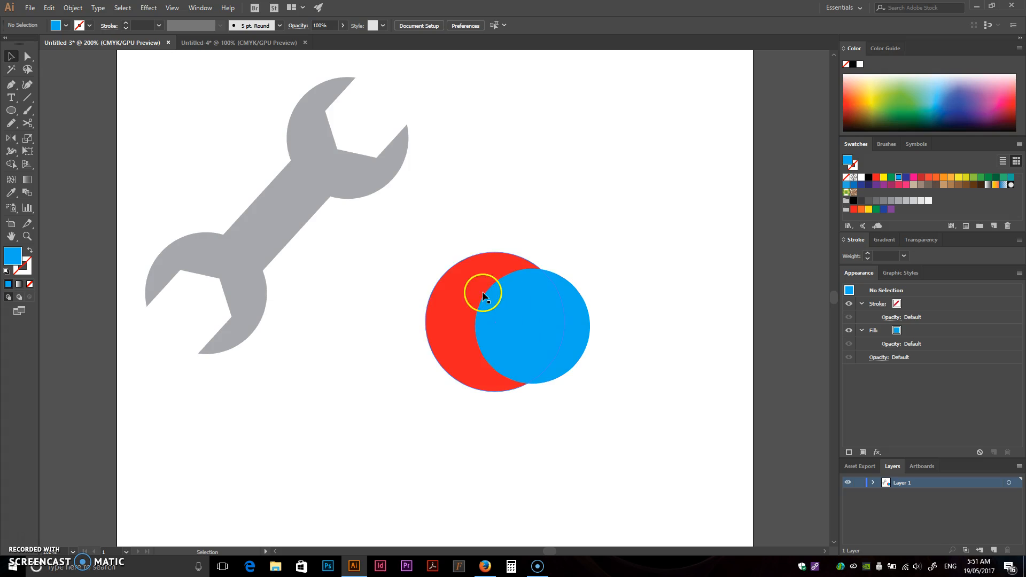
Practise selecting both overlapping circles with a marquee from different corners, and clear the selection
drag(452, 223, 550, 353)
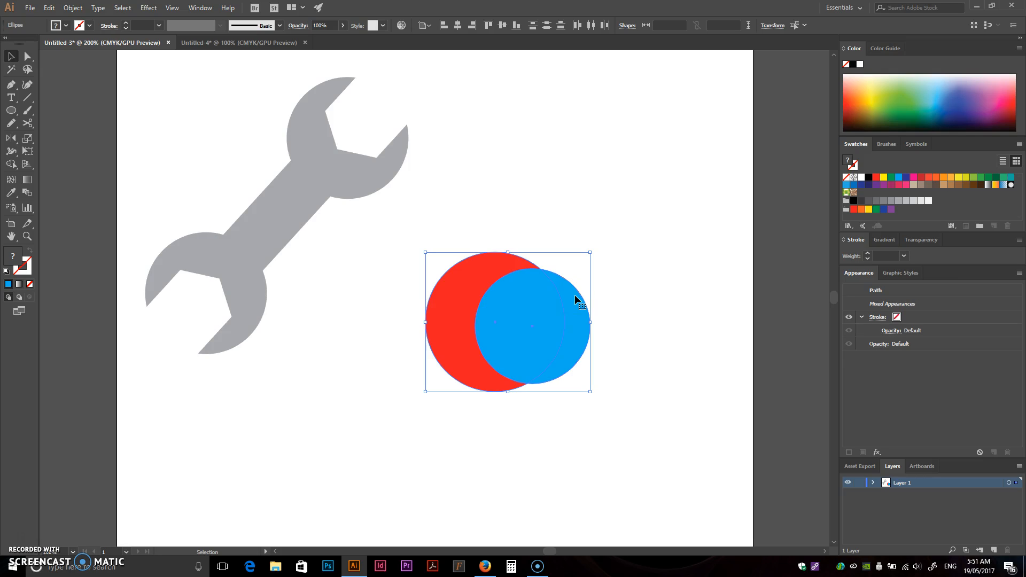
click(652, 218)
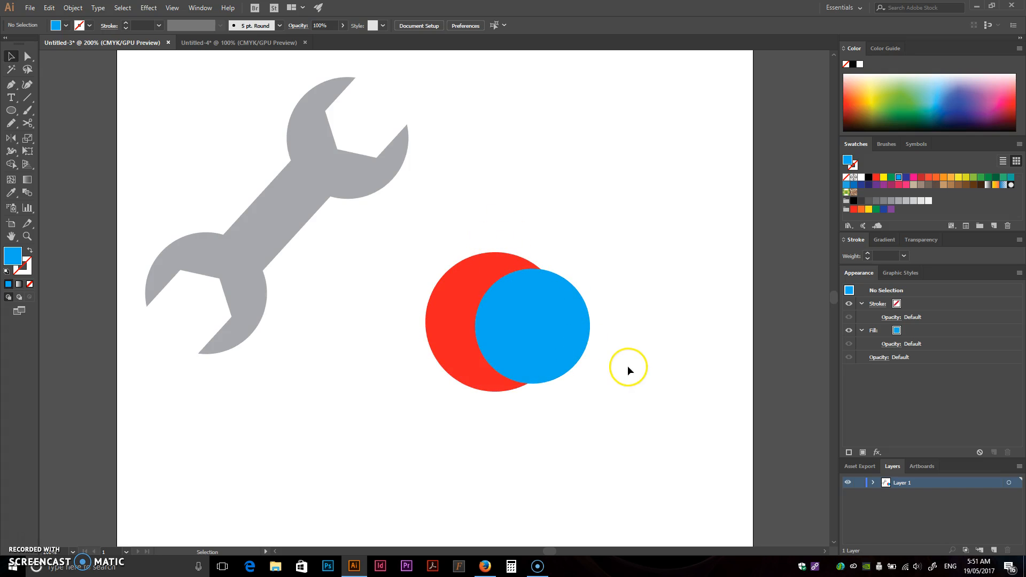
drag(616, 193, 476, 321)
click(622, 209)
drag(585, 265, 483, 348)
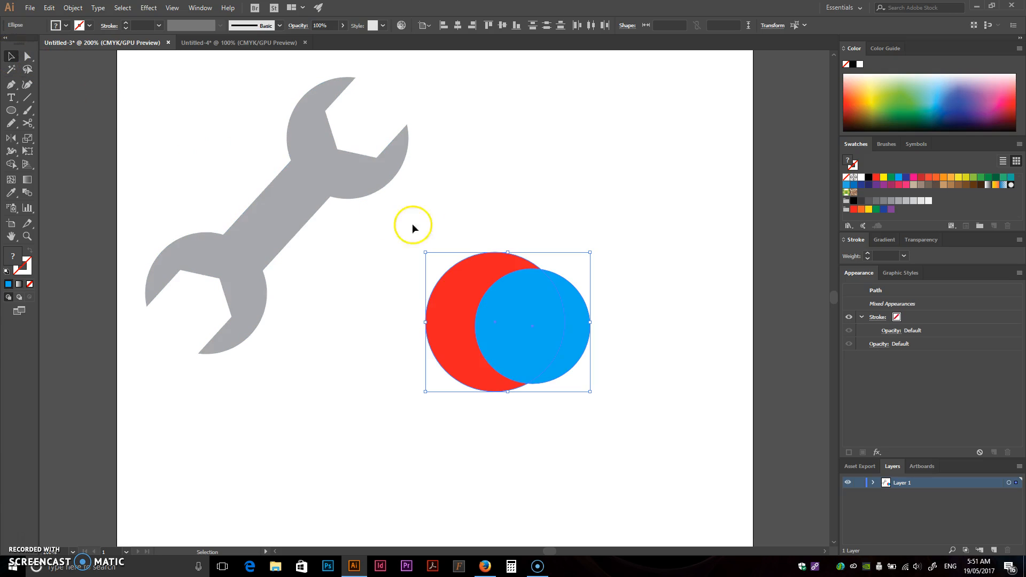
click(509, 193)
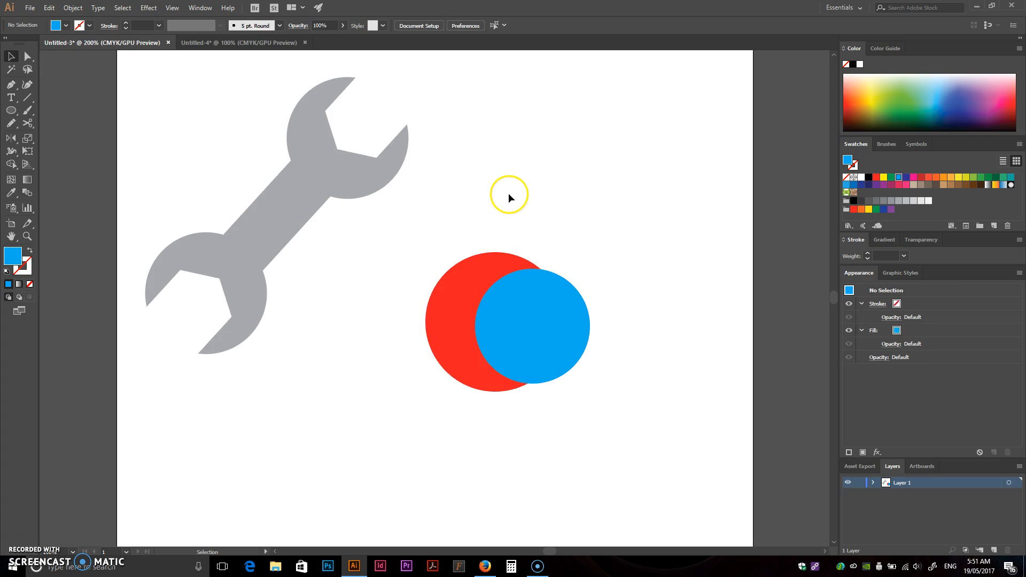
Select both overlapping circles and merge all their regions into one blue shape with Shape Builder, starting from the blue crescent
click(581, 316)
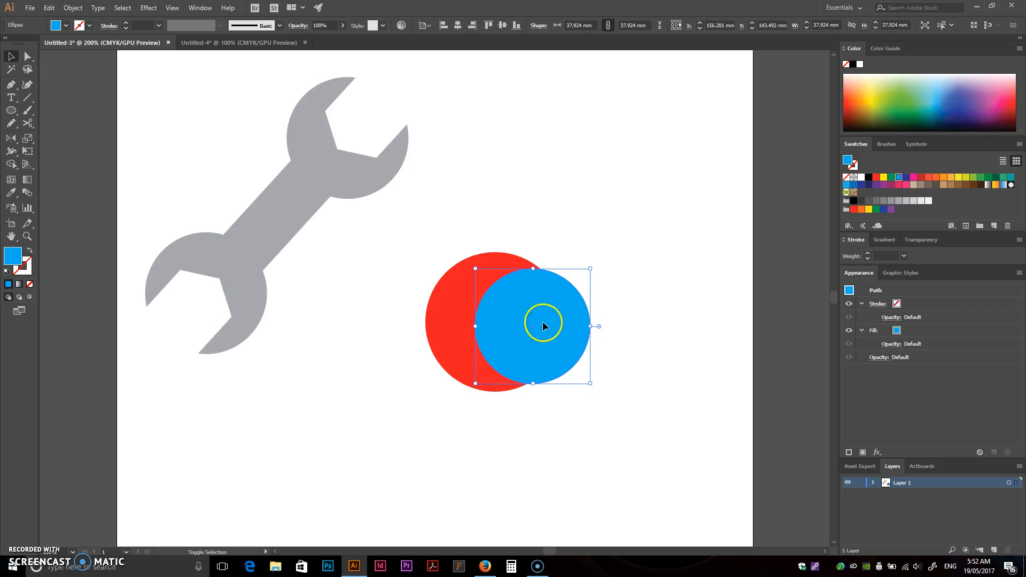
shift+click(447, 310)
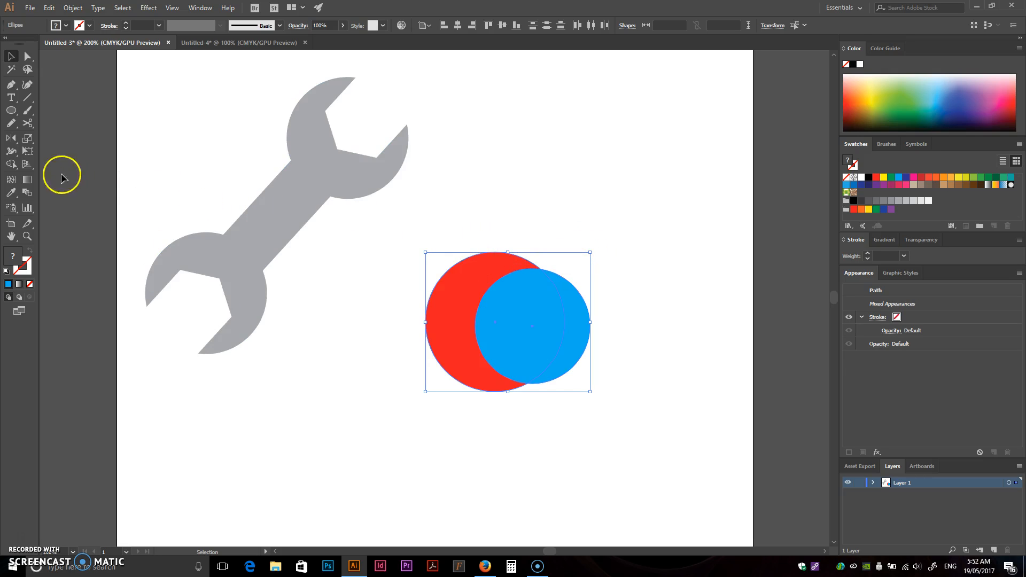
click(12, 166)
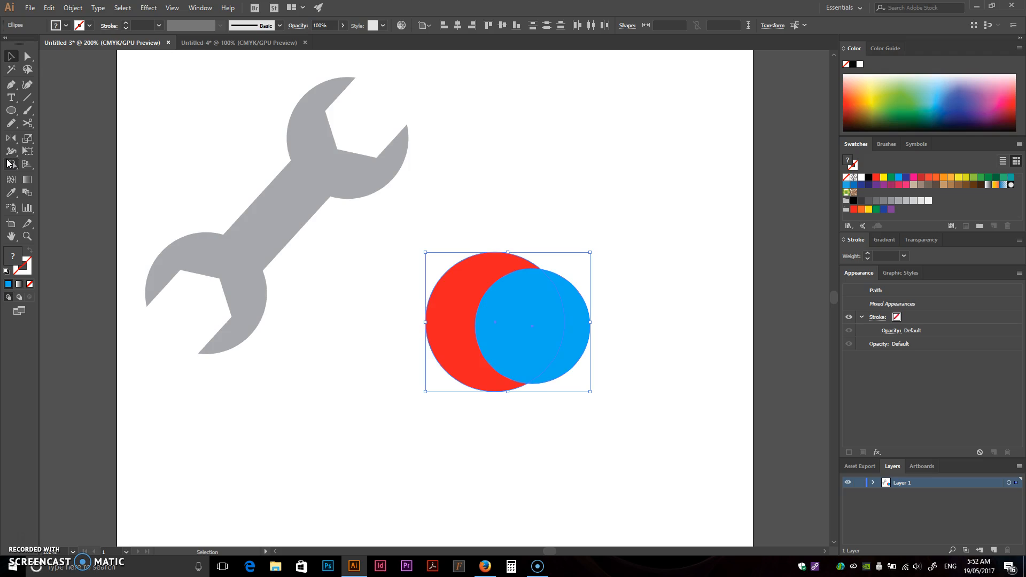
click(8, 164)
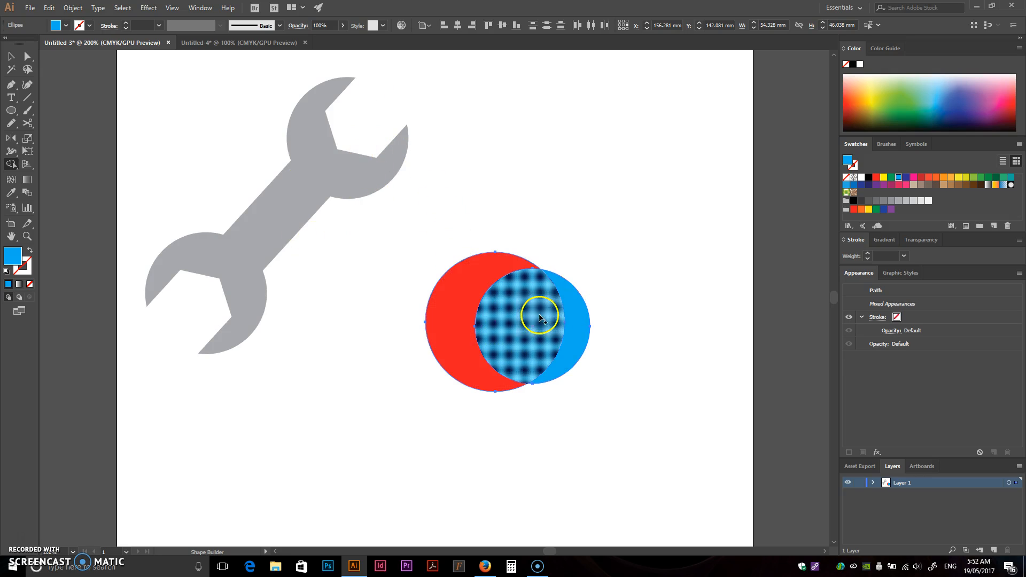
scroll(544, 317, up, 1)
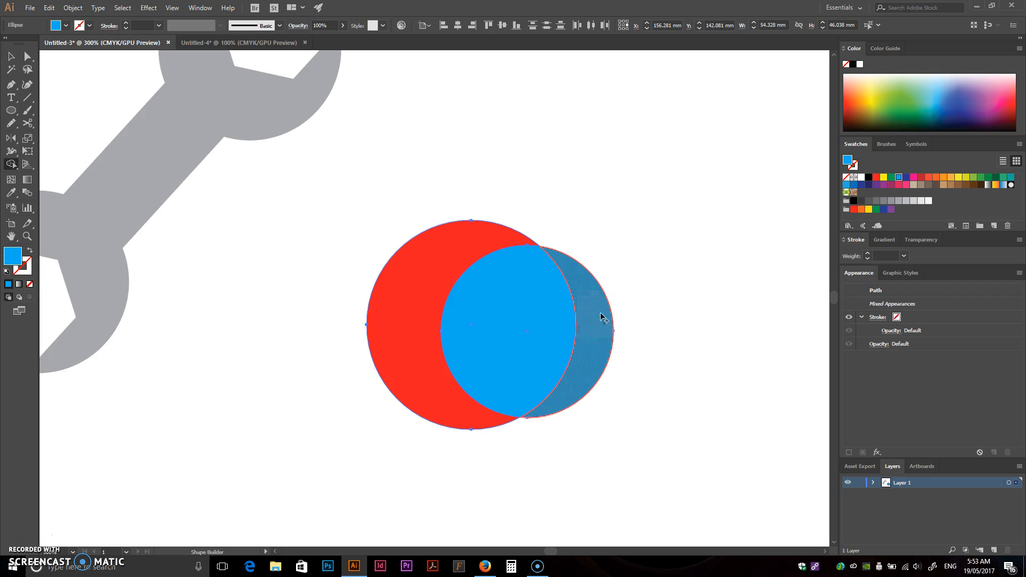
mouse_move(595, 306)
mouse_down()
mouse_move(577, 294)
mouse_move(541, 304)
mouse_move(474, 350)
mouse_move(422, 350)
mouse_move(394, 325)
mouse_up()
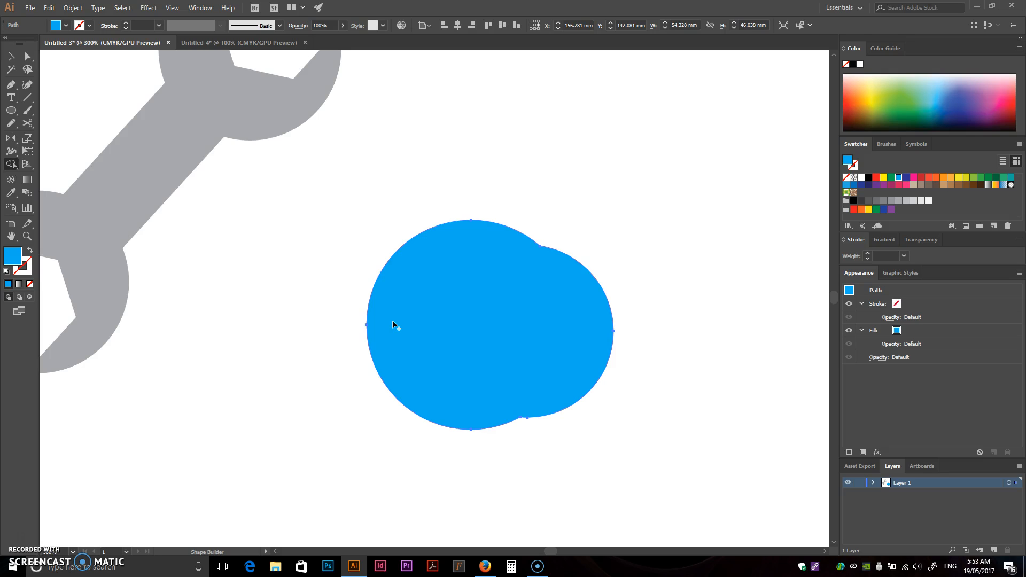
Move the merged shape around as a single piece, and undo the moves and the merge back to two separate circles
click(10, 56)
click(425, 158)
mouse_move(483, 311)
mouse_down()
mouse_move(554, 232)
mouse_move(483, 309)
mouse_up()
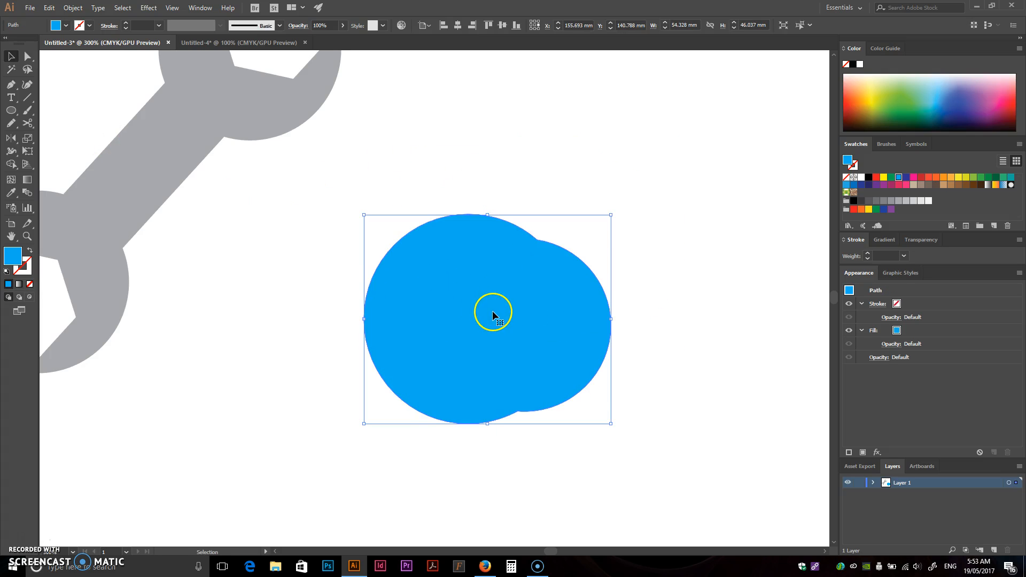
click(611, 231)
key(a)
drag(536, 241, 579, 184)
key(ctrl+z)
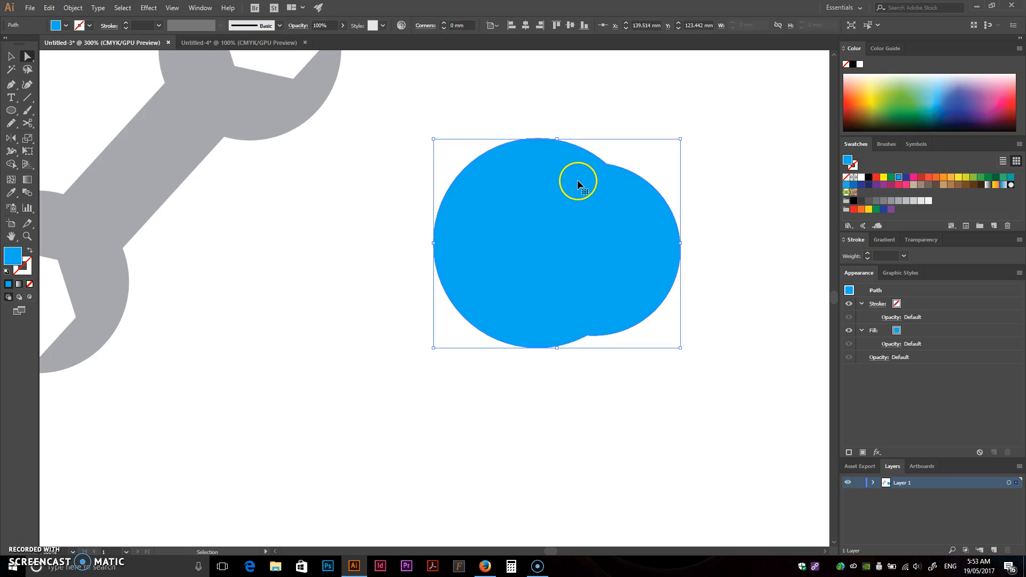
key(ctrl+z)
key(ctrl+z)
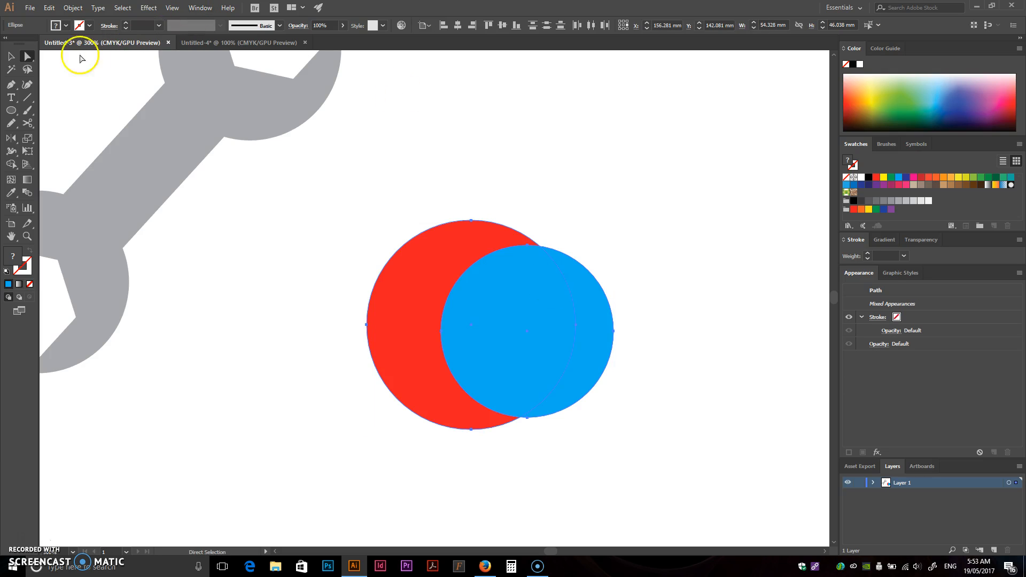
Reselect both circles, merge them with Shape Builder starting from the red region, and undo the merge
click(11, 56)
click(179, 220)
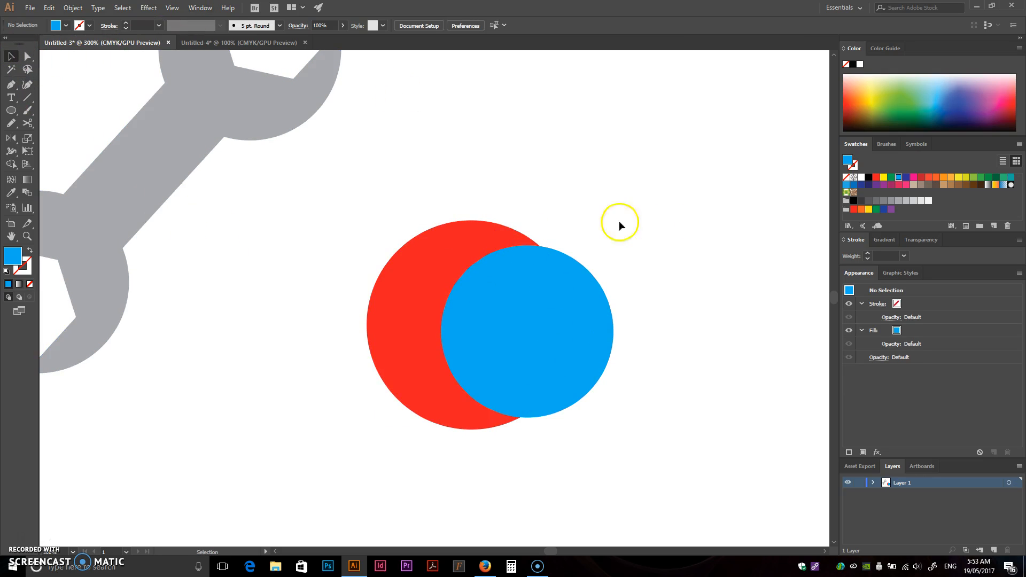
drag(692, 165, 358, 432)
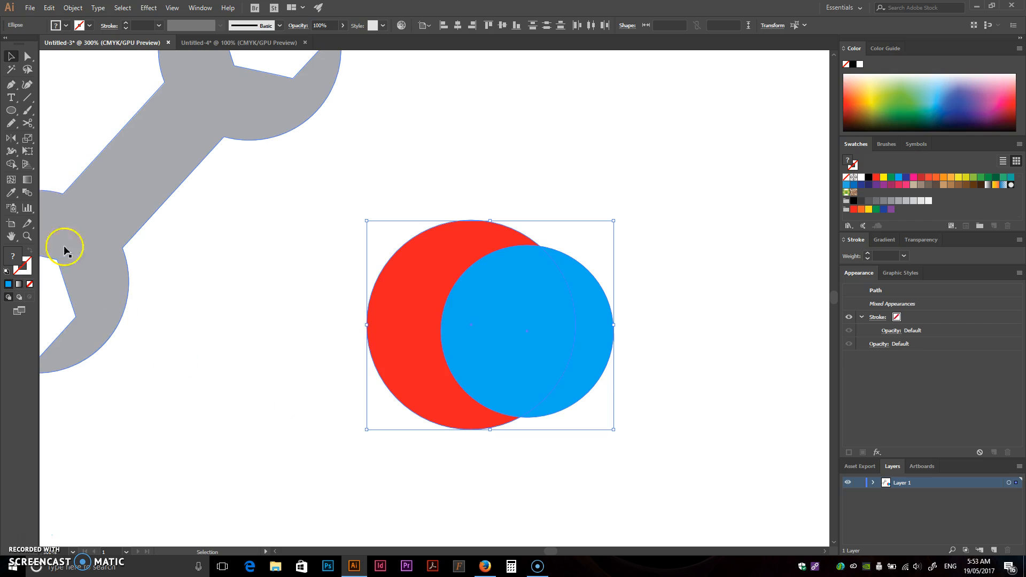
click(10, 165)
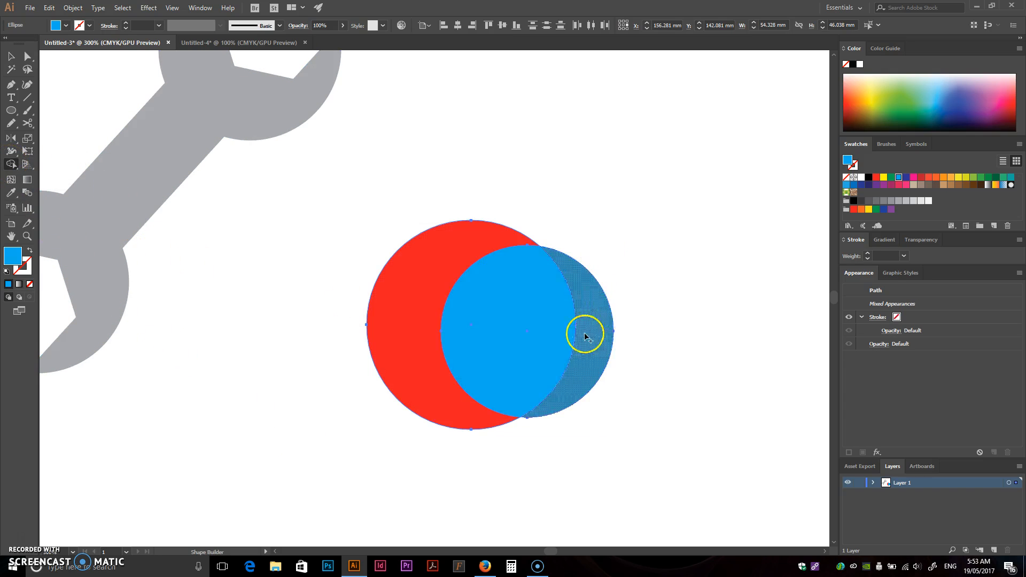
click(587, 315)
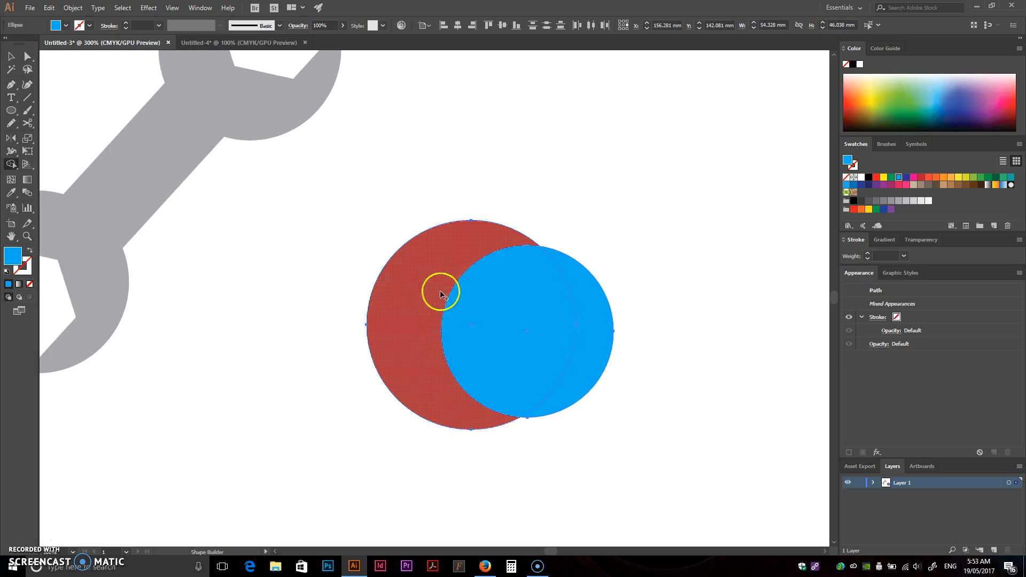
mouse_move(434, 296)
mouse_down()
mouse_move(499, 287)
mouse_move(588, 335)
mouse_up()
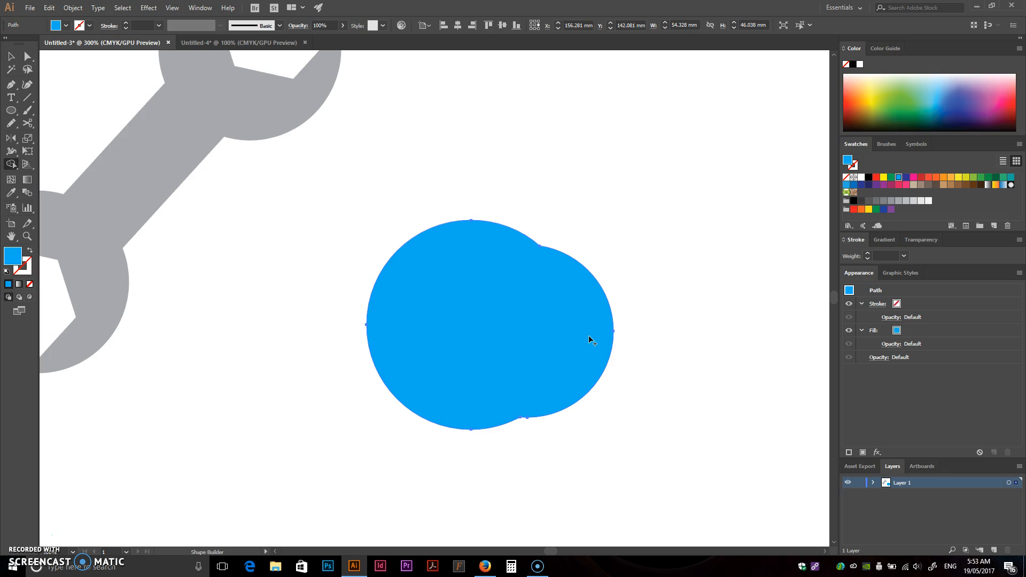
key(ctrl+z)
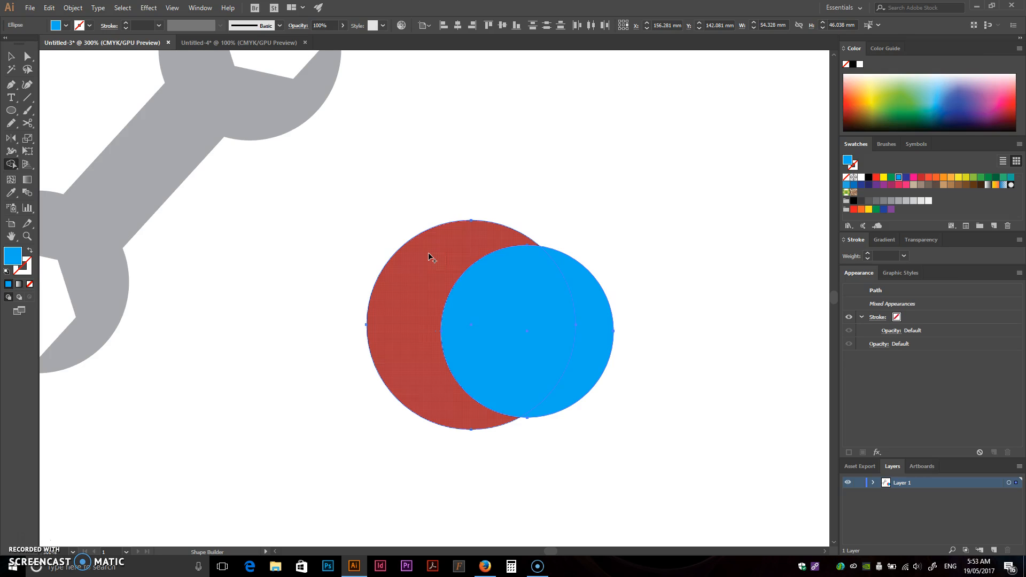
Delete only the blue circle's outer crescent with Shape Builder, and undo the deletion
mouse_move(429, 257)
mouse_down()
mouse_move(444, 284)
mouse_move(424, 325)
mouse_move(422, 403)
mouse_up()
click(508, 314)
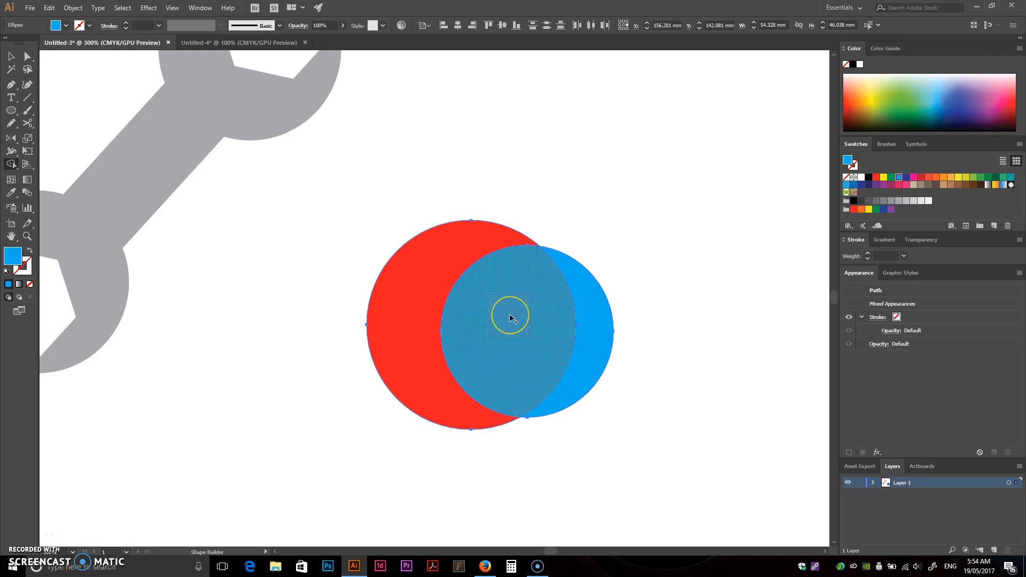
click(573, 186)
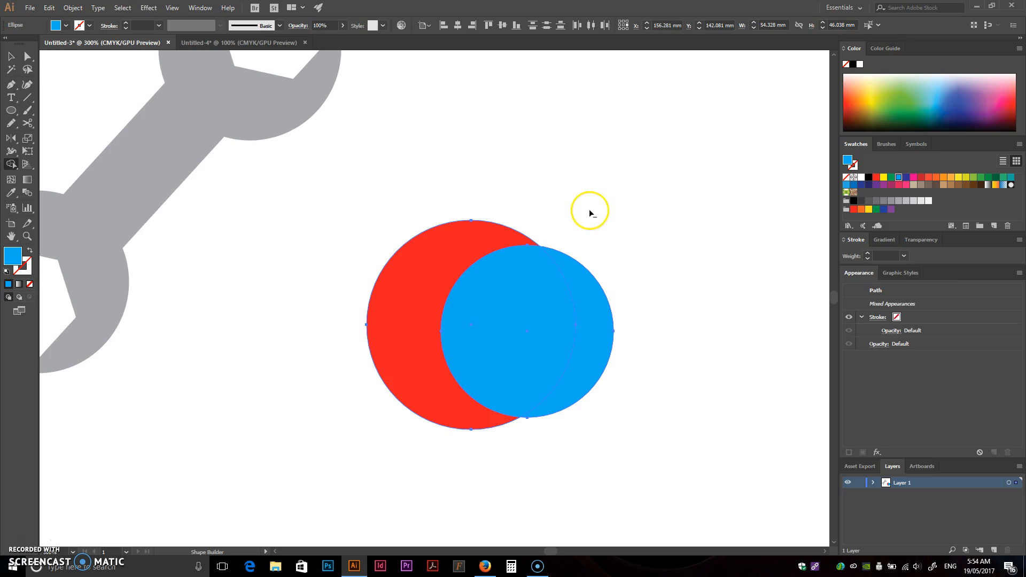
alt+click(597, 323)
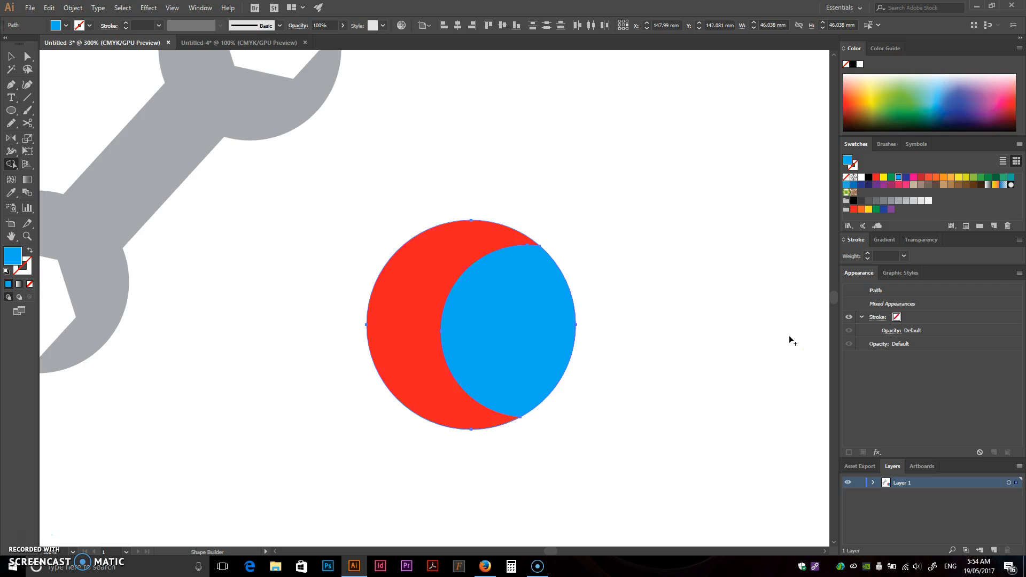
key(ctrl+z)
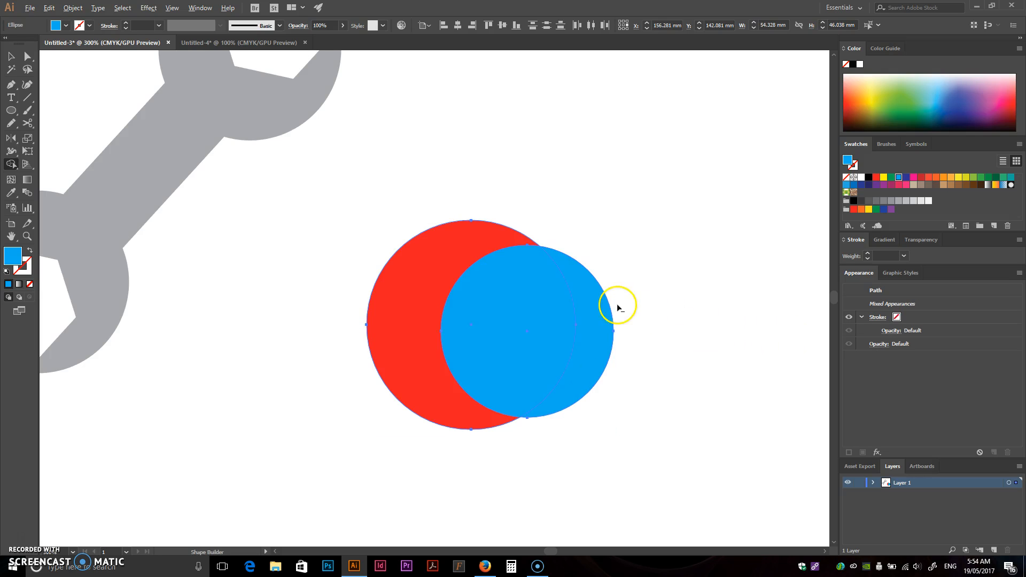
Cut the whole blue circle out of the red circle with Shape Builder to leave a red crescent, repeating and undoing it twice
drag(591, 316, 515, 324)
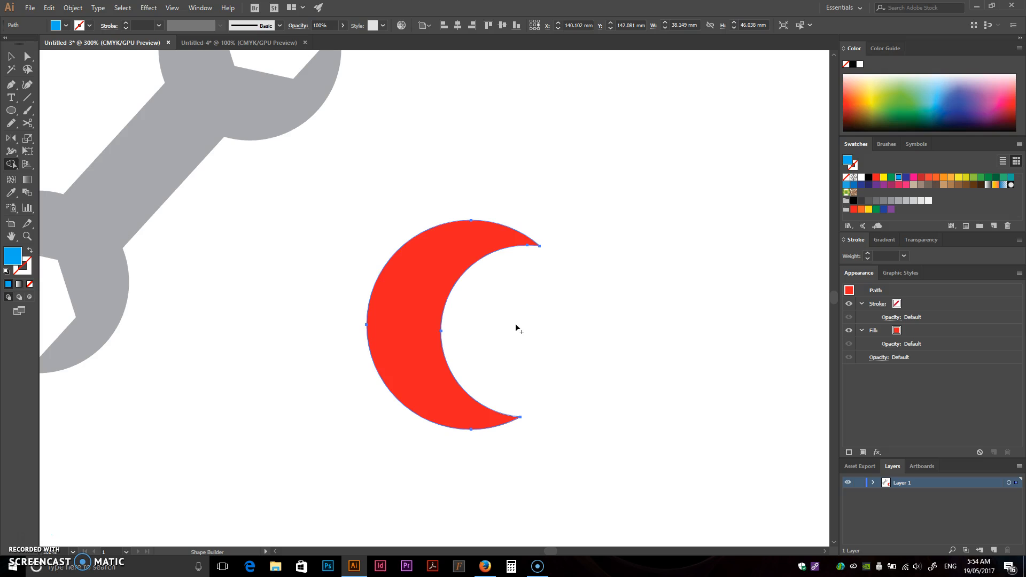
key(ctrl+z)
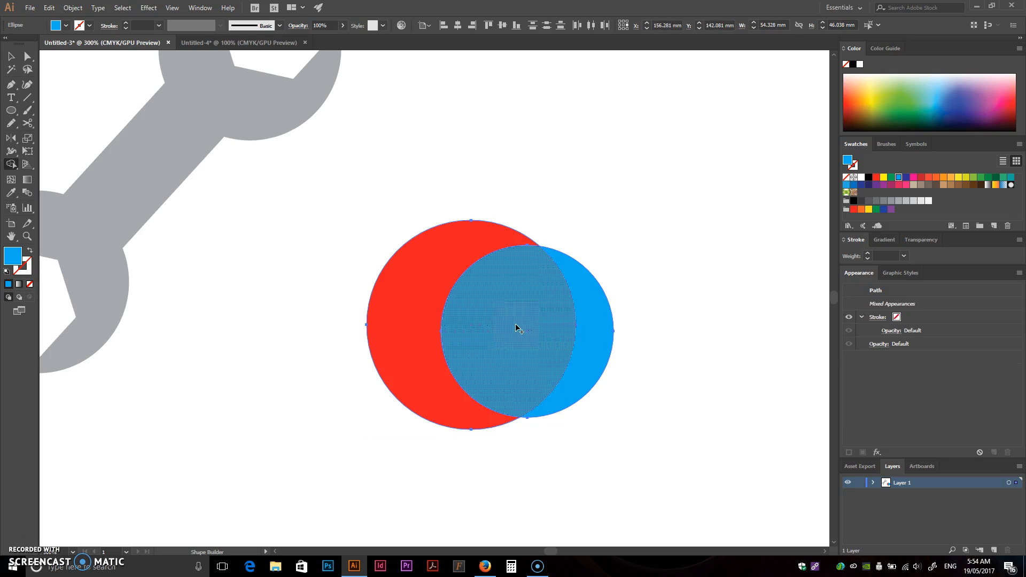
mouse_move(517, 328)
mouse_down()
mouse_move(595, 316)
mouse_move(524, 309)
mouse_up()
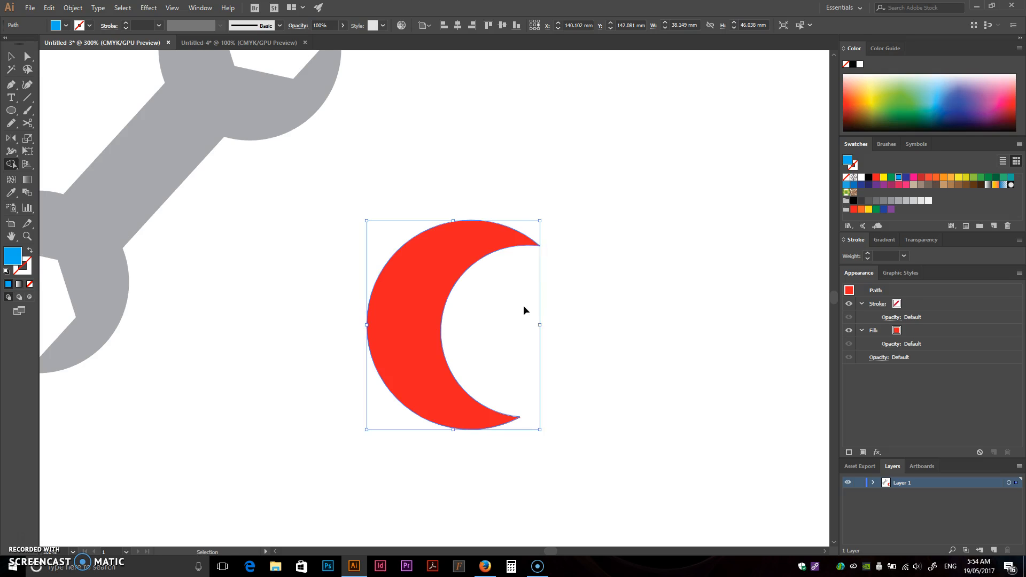
key(ctrl+z)
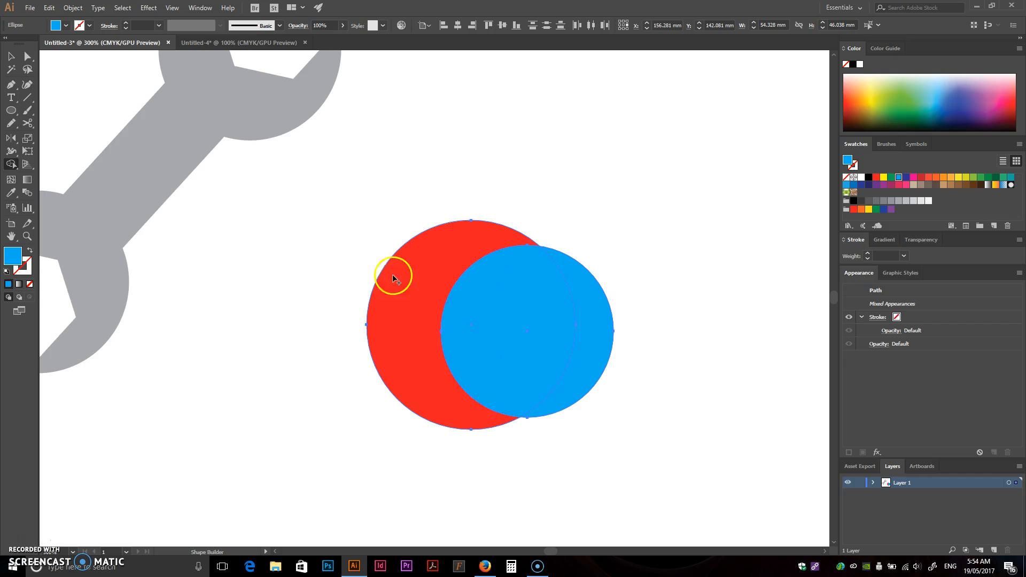
Cut away the whole red circle with Shape Builder and undo it, and likewise delete and restore only the overlapping region
drag(396, 306, 495, 315)
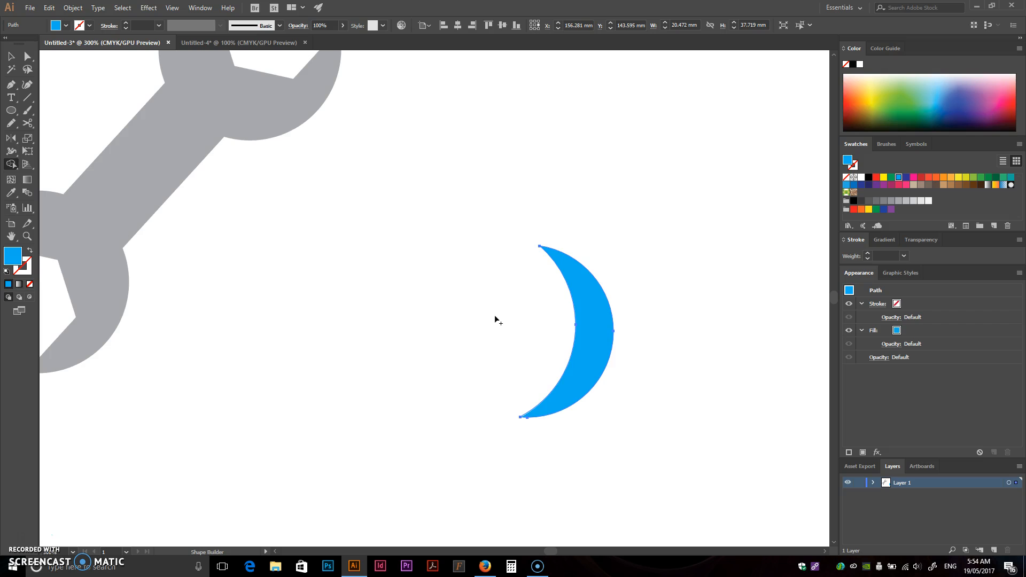
key(ctrl+z)
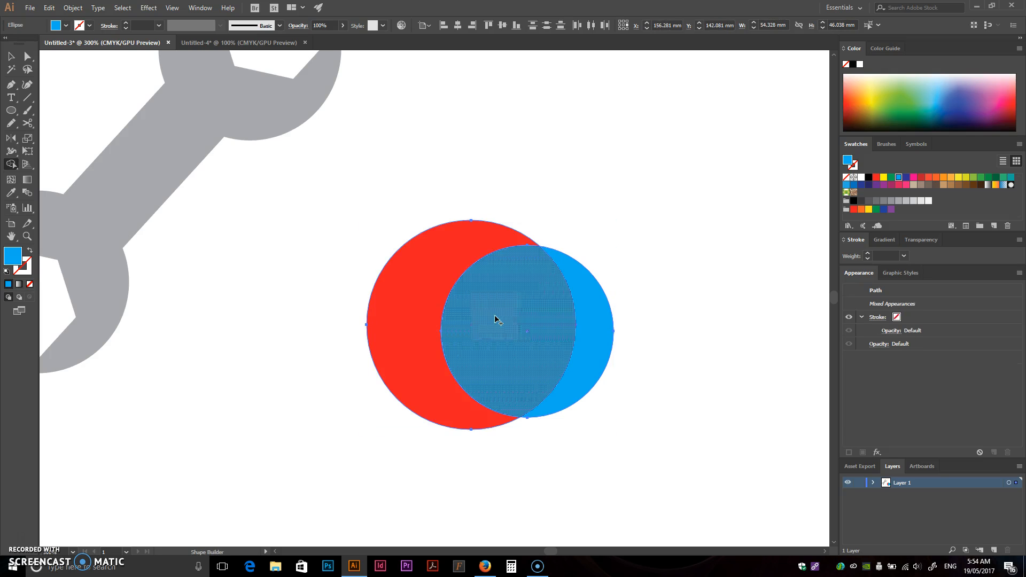
alt+click(524, 298)
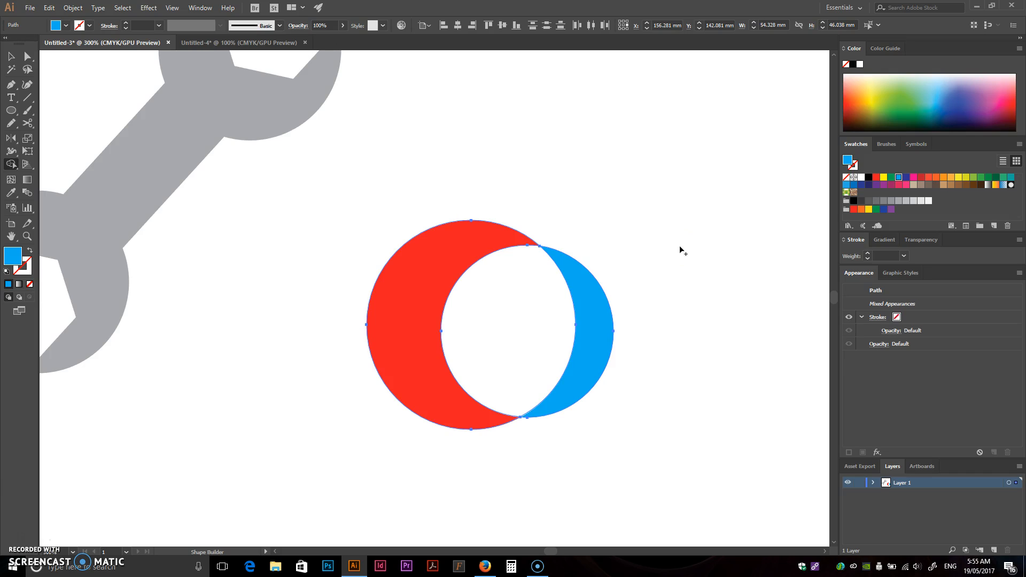
key(ctrl+z)
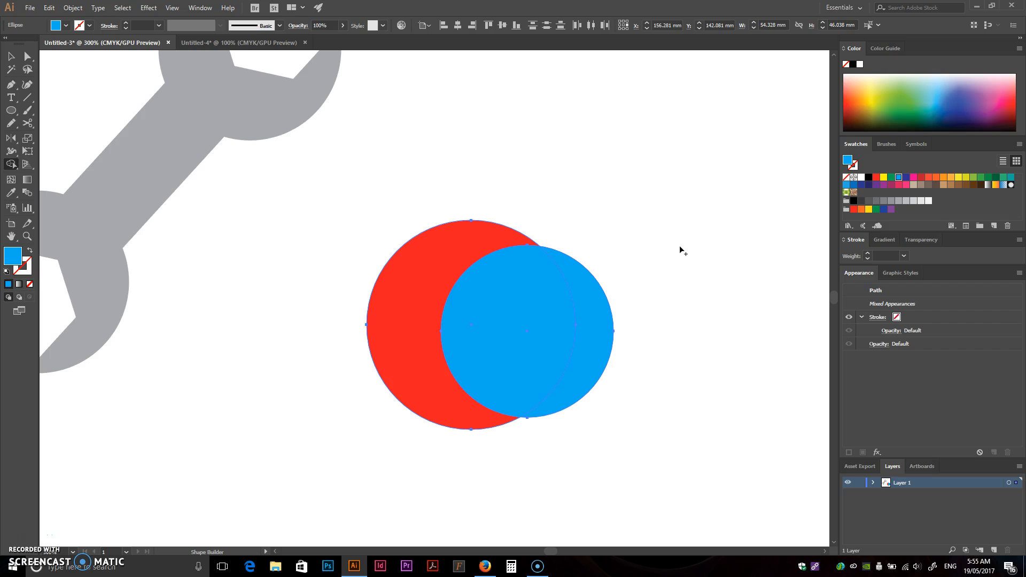
Draw a red circle about 33 mm wide above the existing circles, and overlap its right part with a white circle about 24 mm wide
key(v)
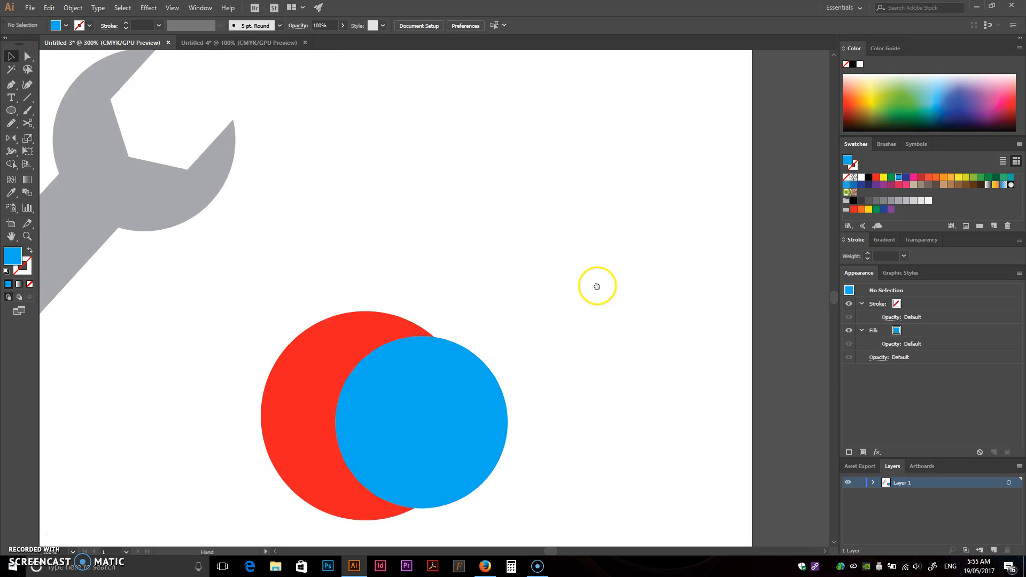
mouse_move(432, 141)
mouse_down()
mouse_move(472, 208)
mouse_move(522, 179)
mouse_move(573, 258)
mouse_up()
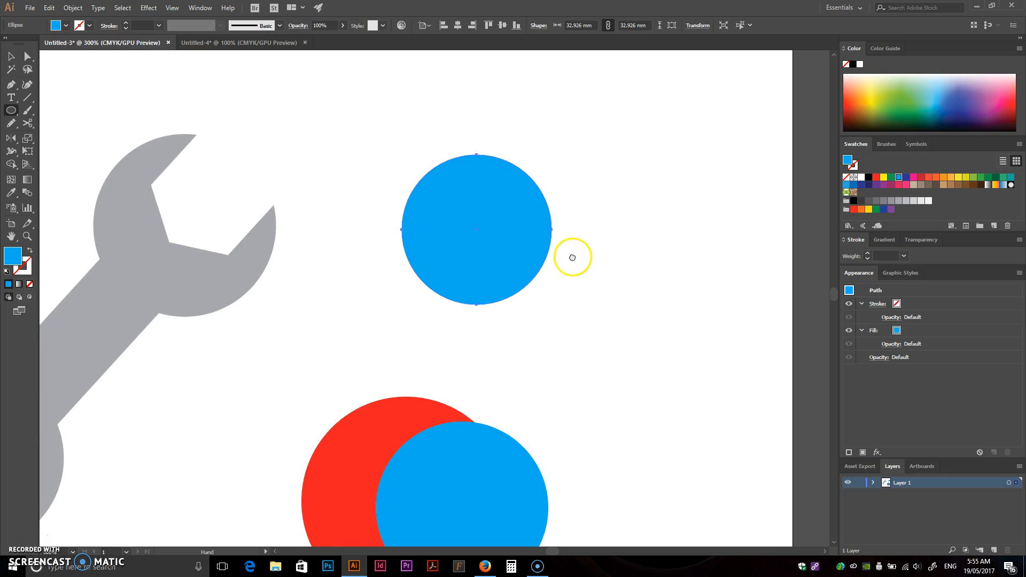
click(877, 177)
mouse_move(585, 184)
mouse_down()
mouse_move(450, 247)
mouse_move(477, 231)
mouse_up()
click(862, 177)
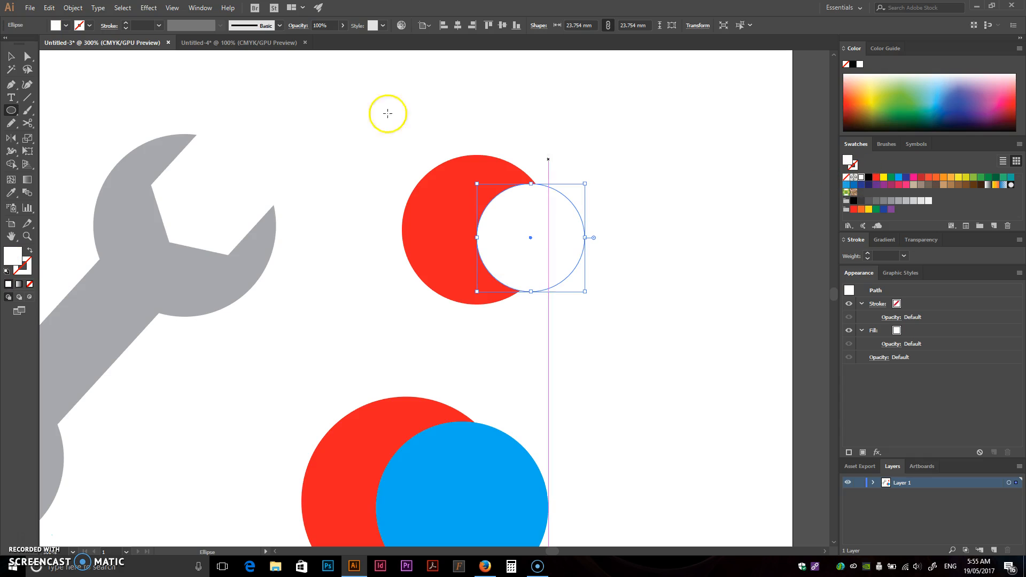
Move and enlarge the white circle over the red one to fake a crescent, and deselect it
click(10, 56)
drag(501, 224, 478, 220)
drag(558, 282, 582, 306)
click(683, 371)
drag(684, 364, 693, 335)
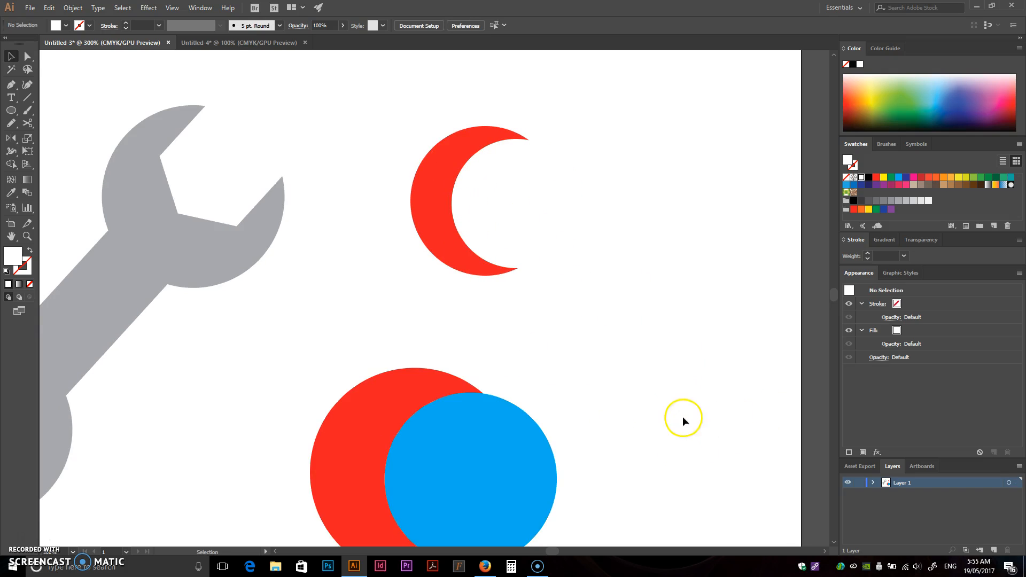
Select the lower red and blue circles and cut the blue circle away with Shape Builder, leaving a real red crescent
drag(269, 389, 504, 350)
key(shift+m)
alt+click(470, 476)
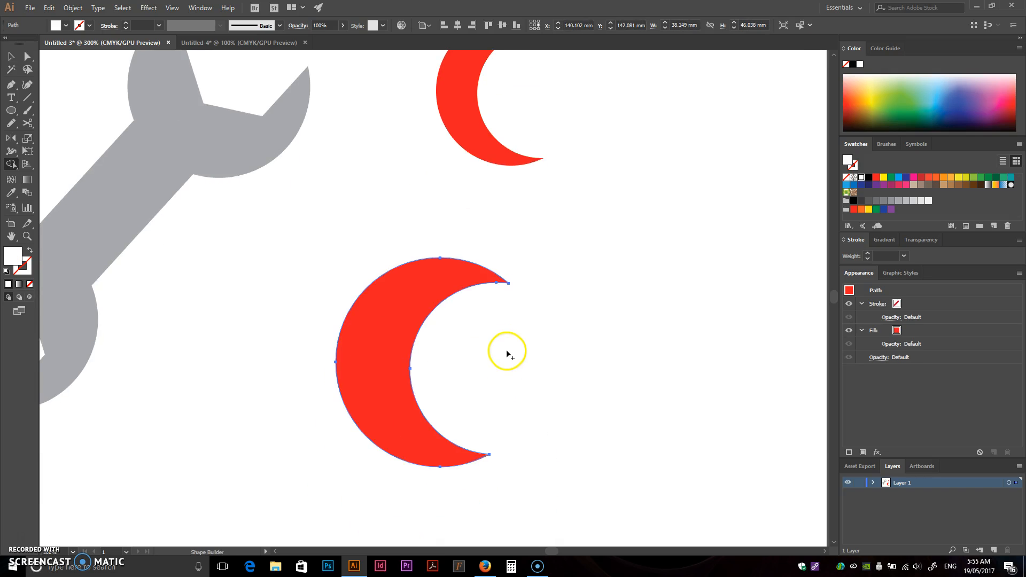
key(v)
Draw a rectangle about 82 by 56 mm over the upper fake crescent, fill it blue and send it to the back
scroll(560, 375, up, 3)
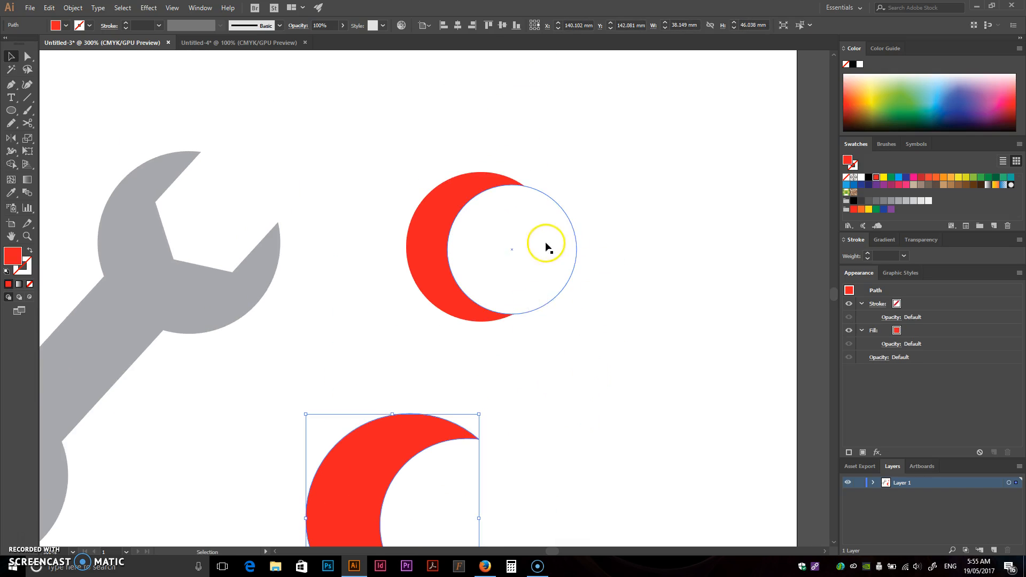
key(ctrl+shift+a)
key(m)
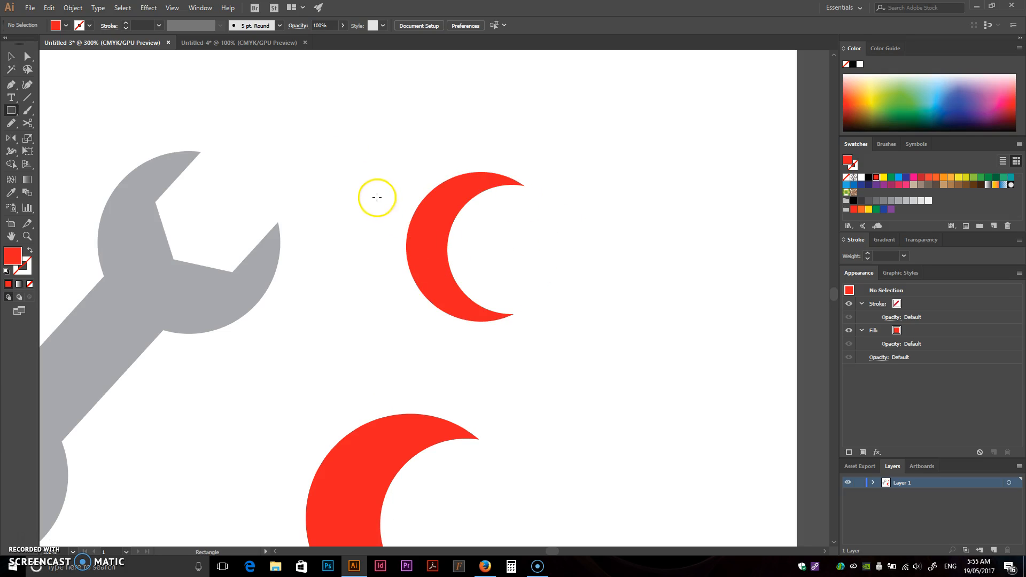
drag(324, 112, 700, 365)
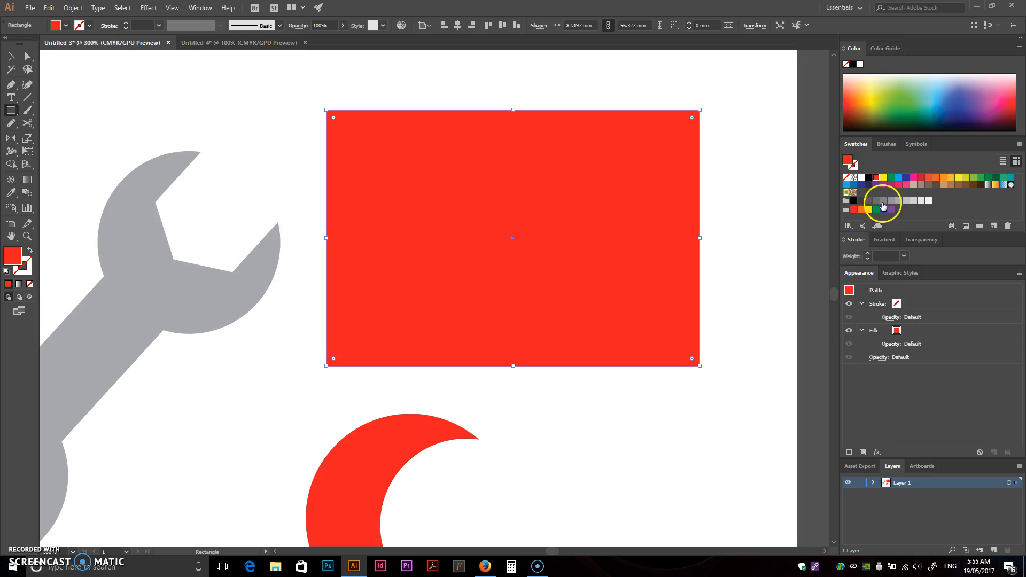
click(899, 179)
key(ctrl+shift+[)
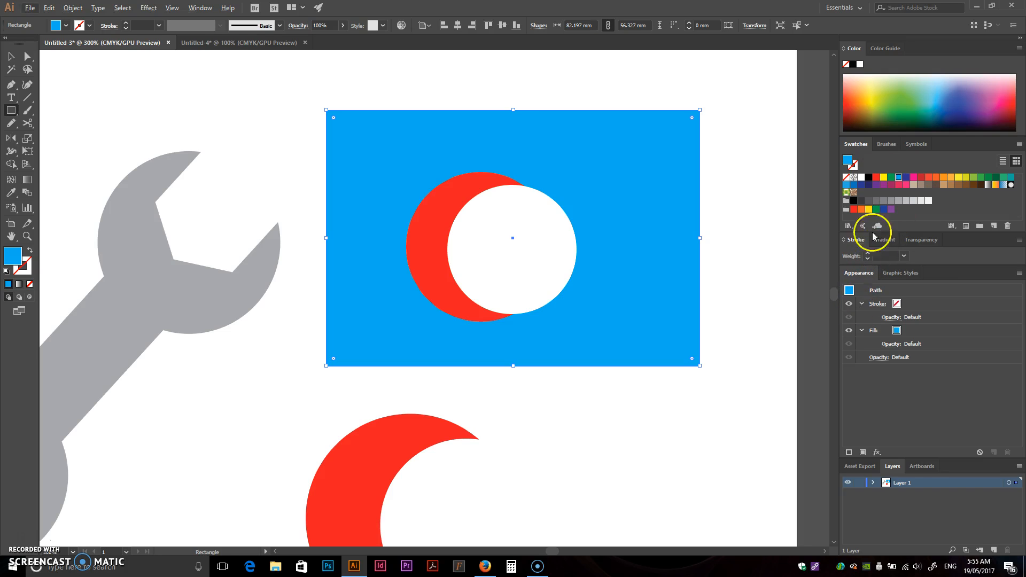
Extend the blue rectangle to about 115 mm tall behind both crescents to compare them, and delete the rectangle
drag(555, 320, 603, 225)
key(v)
drag(556, 272, 553, 543)
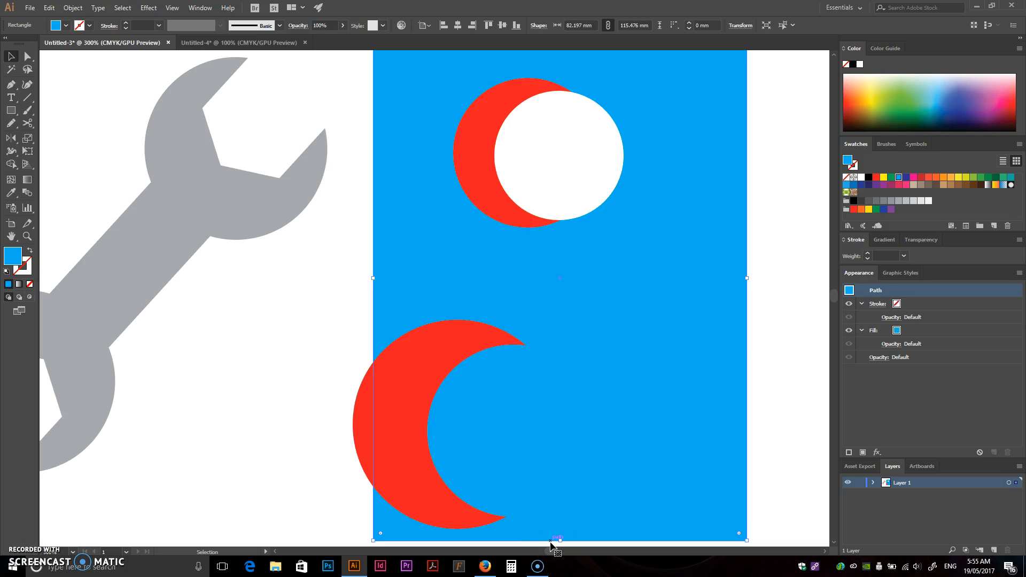
key(Delete)
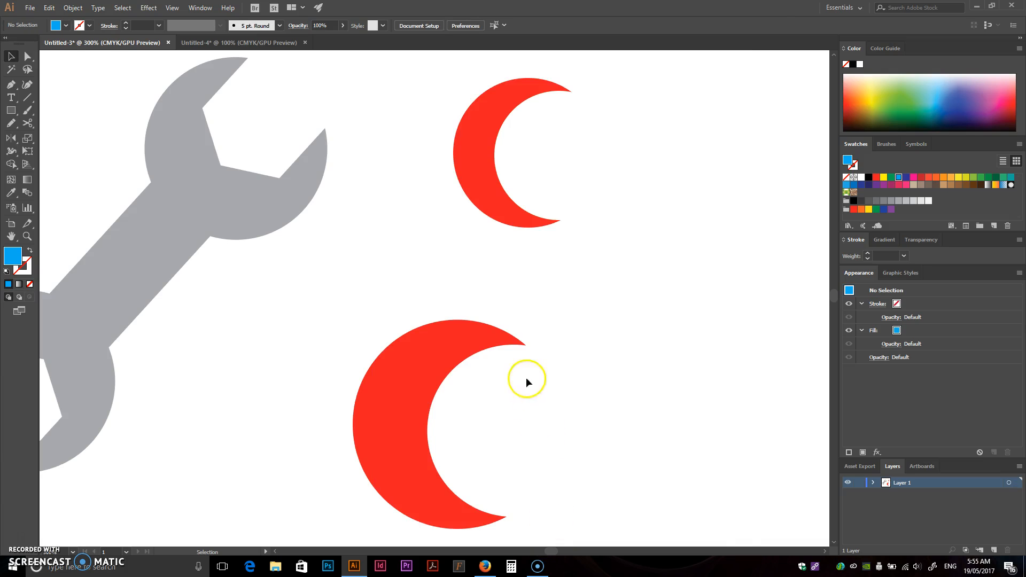
Delete both red crescents beside the wrench
click(486, 149)
key(Delete)
click(451, 391)
key(Delete)
scroll(484, 355, down, 1)
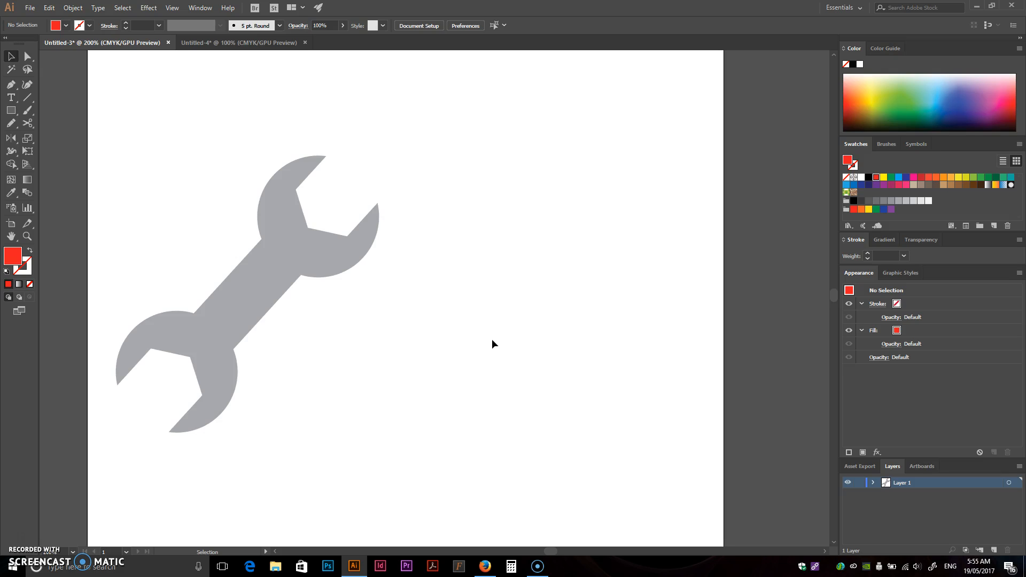
Draw a red circle about 31 mm wide beside the wrench's lower end and place a copy level with it to the right
drag(17, 108, 50, 138)
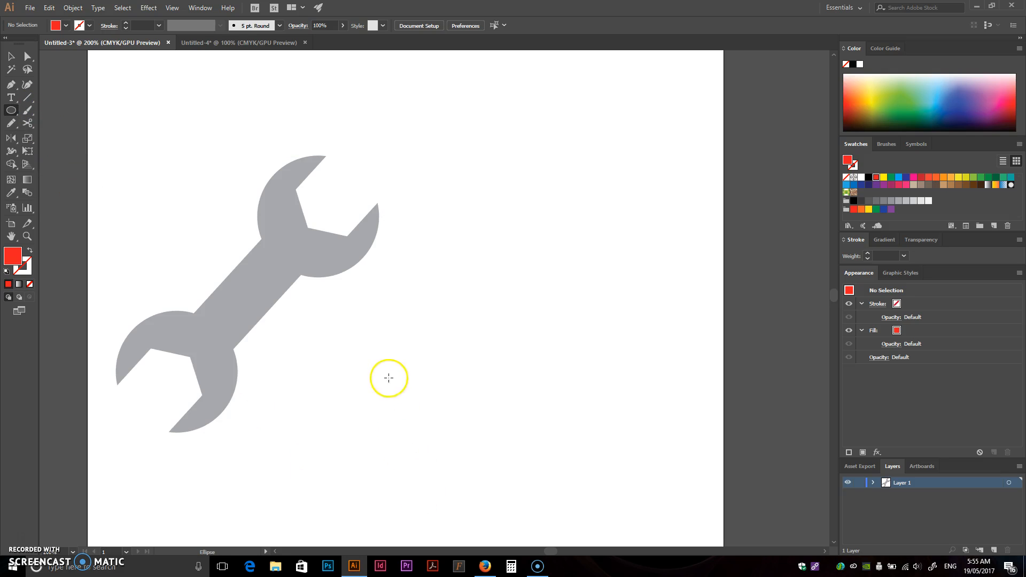
drag(401, 345, 412, 385)
key(v)
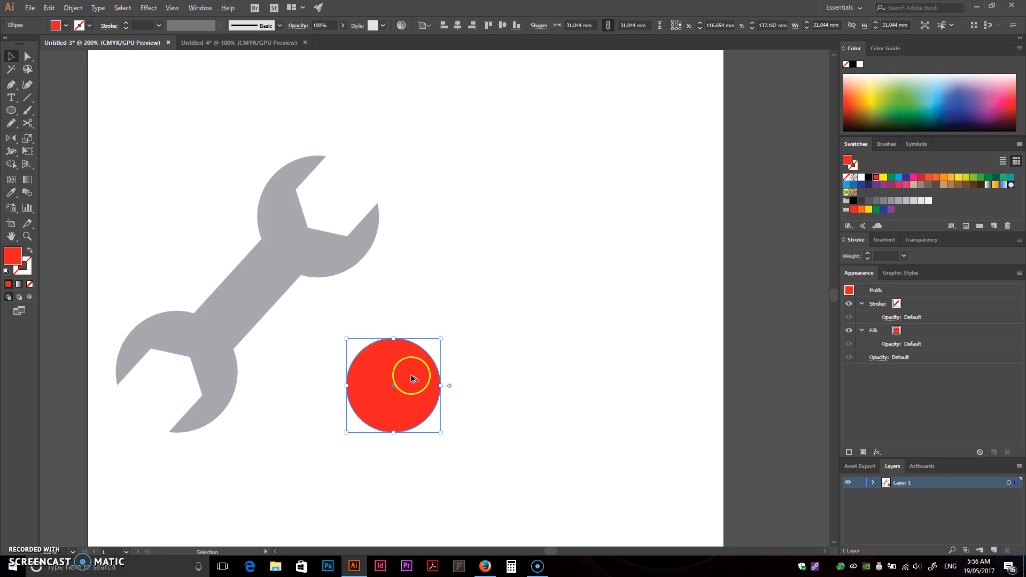
drag(411, 394, 631, 392)
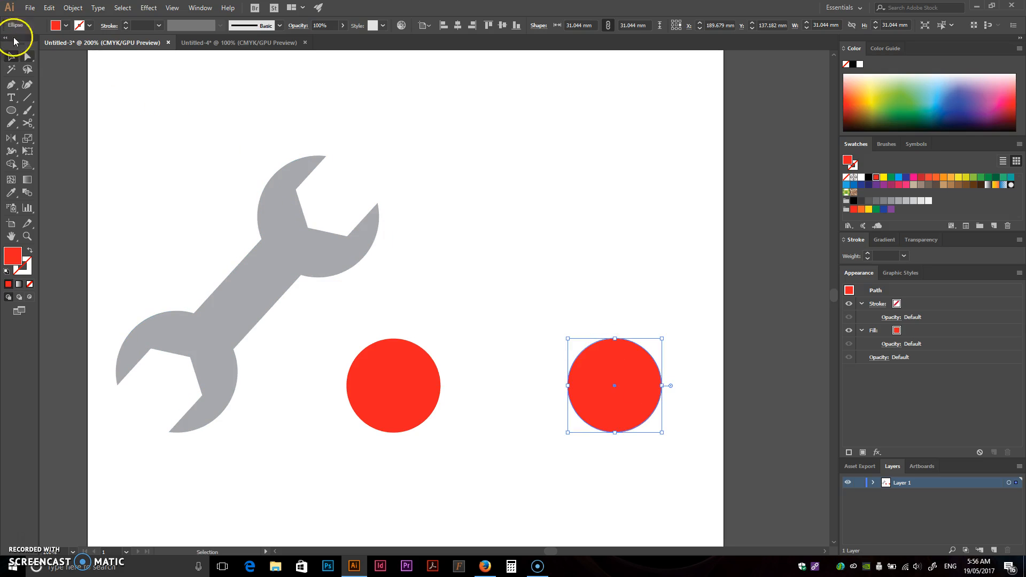
Join the circles' centres with a blue rectangle about 73 by 6.5 mm, and recolour the right circle green
drag(11, 110, 64, 108)
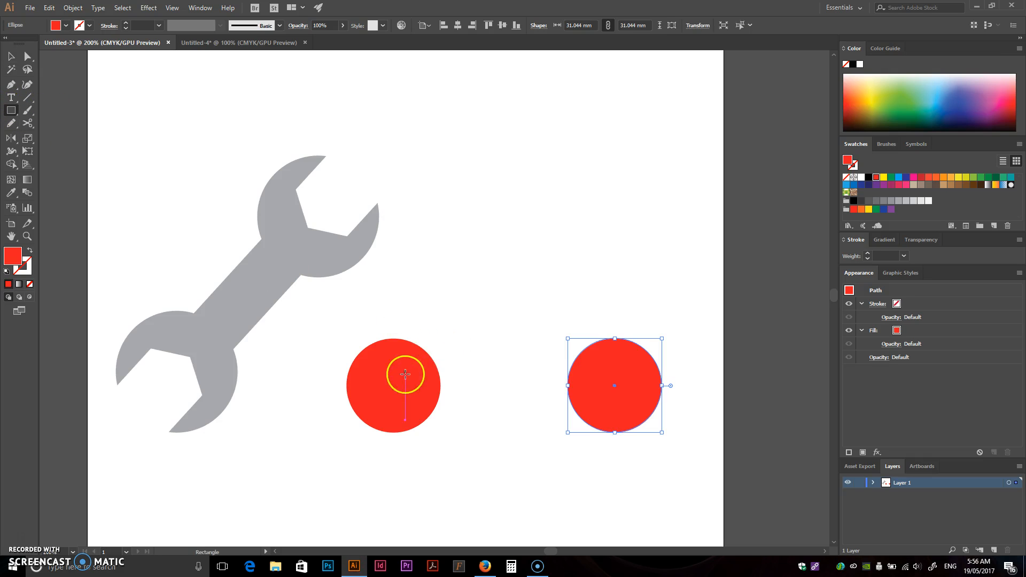
drag(394, 381, 616, 399)
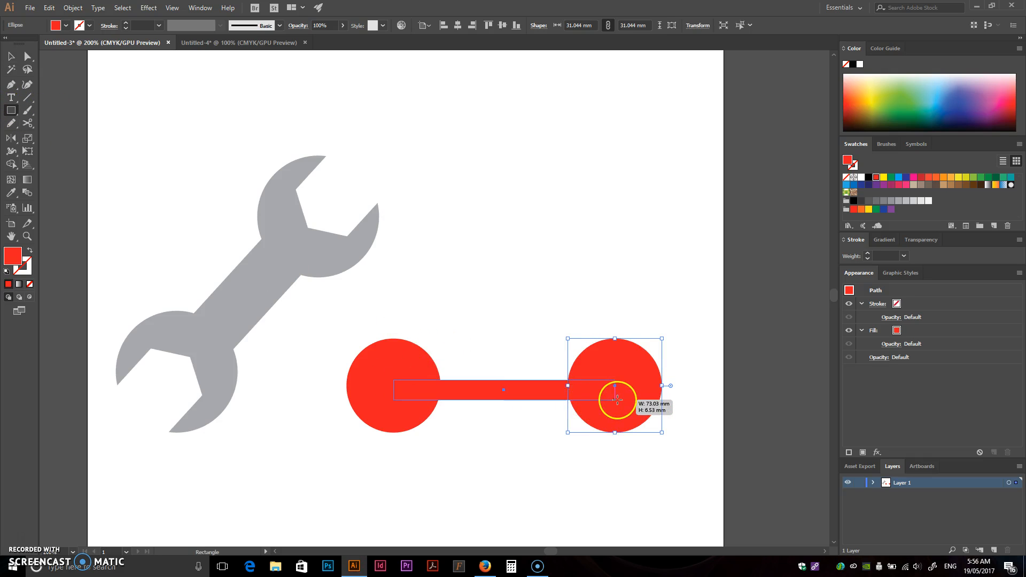
click(898, 178)
click(10, 55)
click(584, 348)
click(877, 179)
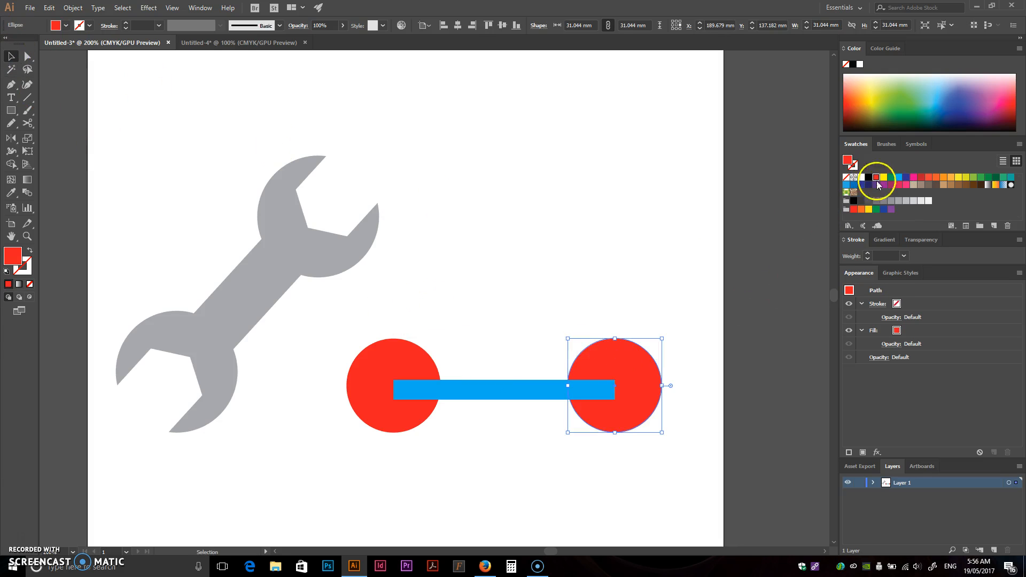
click(891, 177)
click(584, 250)
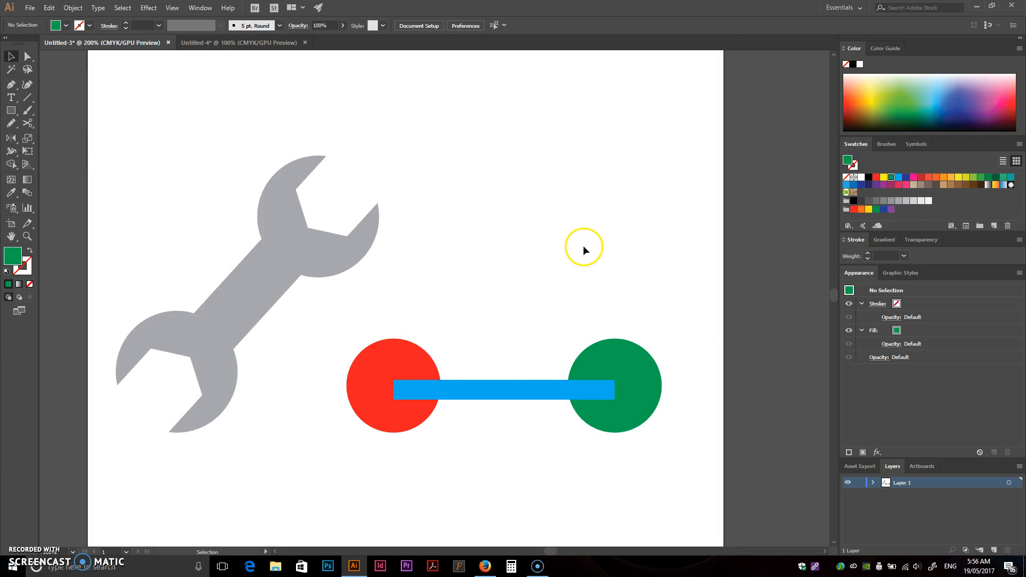
Merge the two circles and the connecting bar into one green shape with Shape Builder, and delete the merged shape
drag(387, 299, 670, 462)
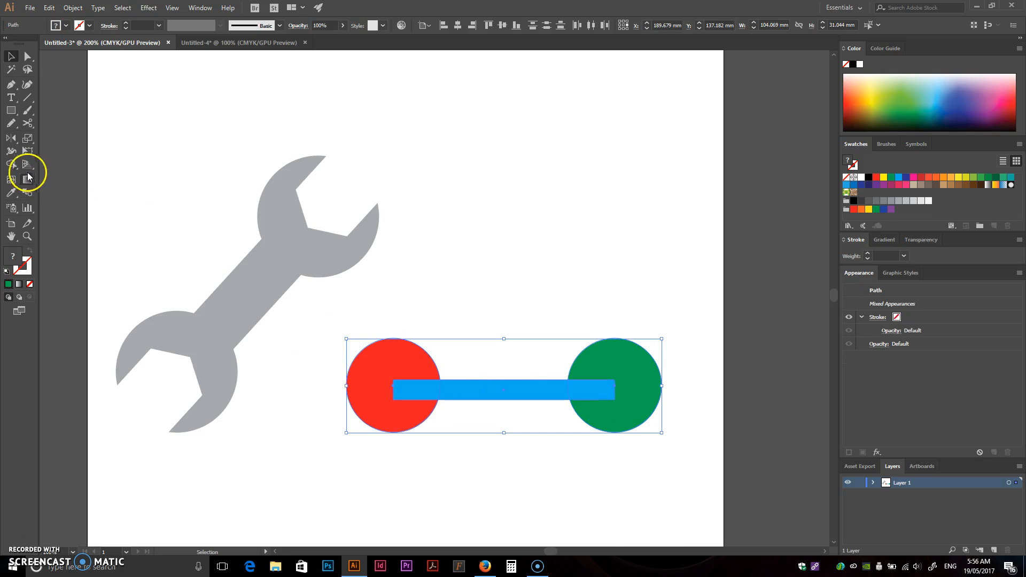
click(12, 164)
mouse_move(376, 402)
mouse_down()
mouse_move(438, 389)
mouse_move(595, 388)
mouse_move(622, 378)
mouse_up()
key(v)
click(602, 211)
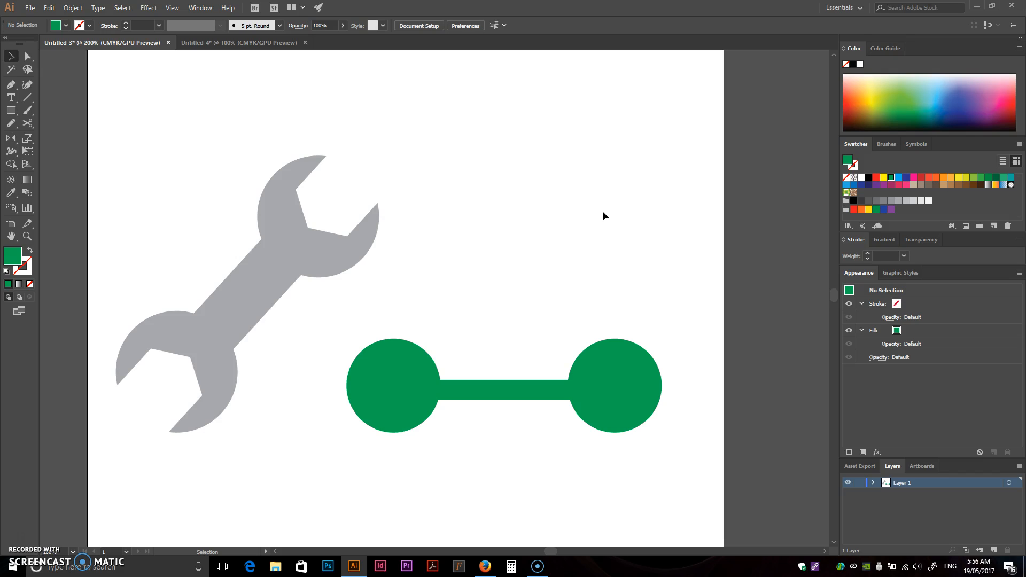
click(623, 348)
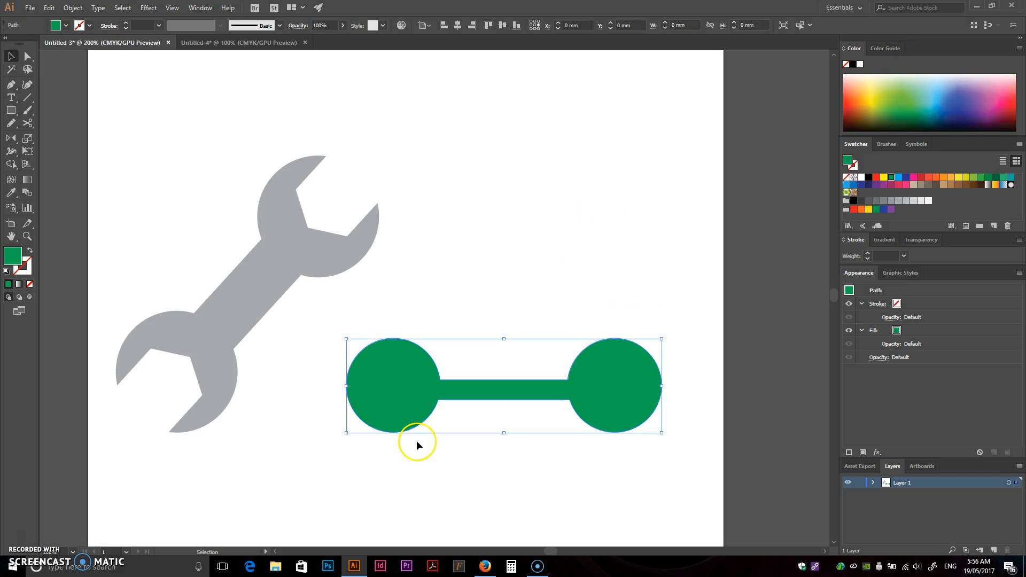
key(Delete)
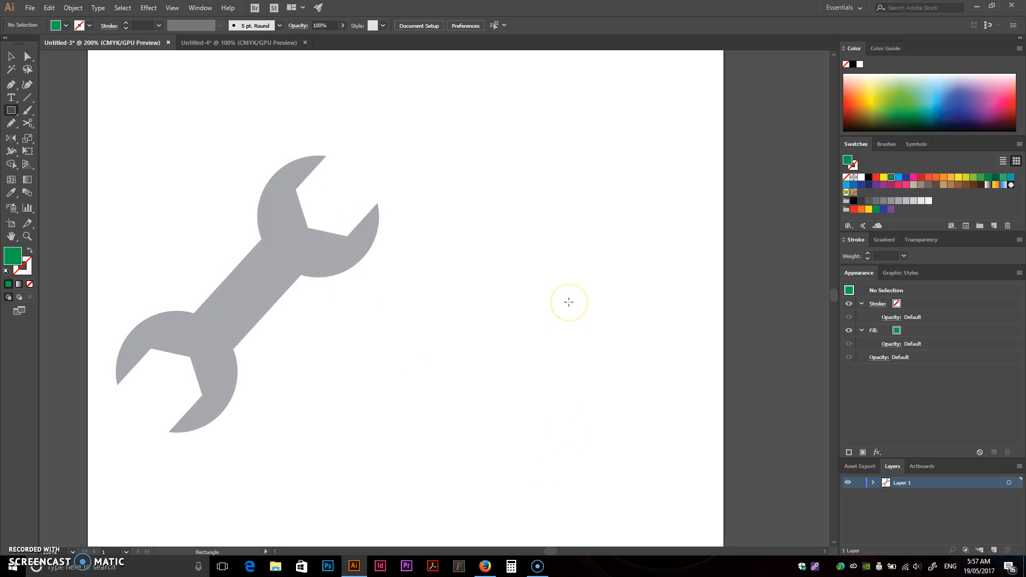
Draw a green upright rectangle about 15 by 55 mm to the right of the wrench as the handle
drag(545, 239, 587, 385)
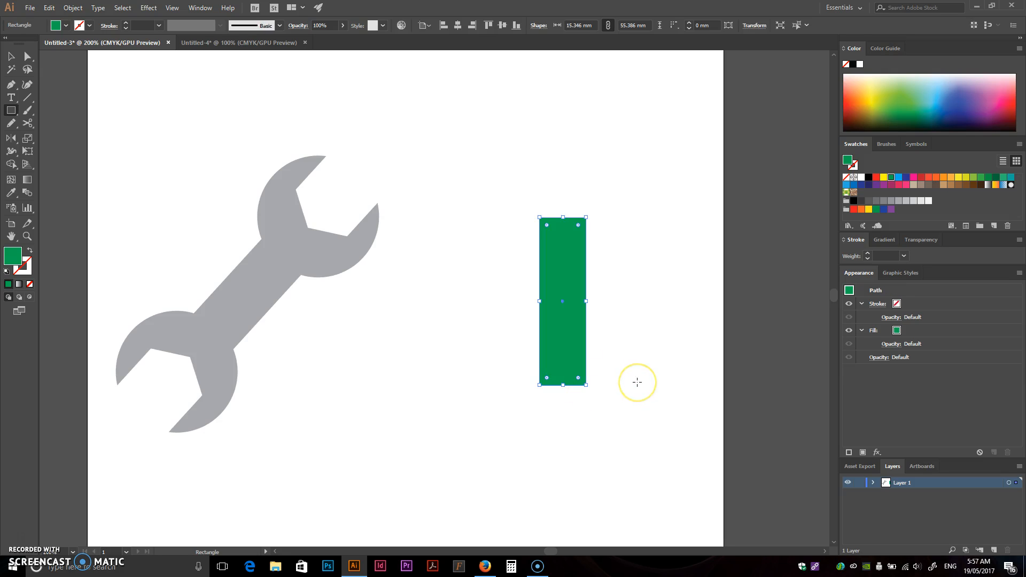
key(v)
click(639, 381)
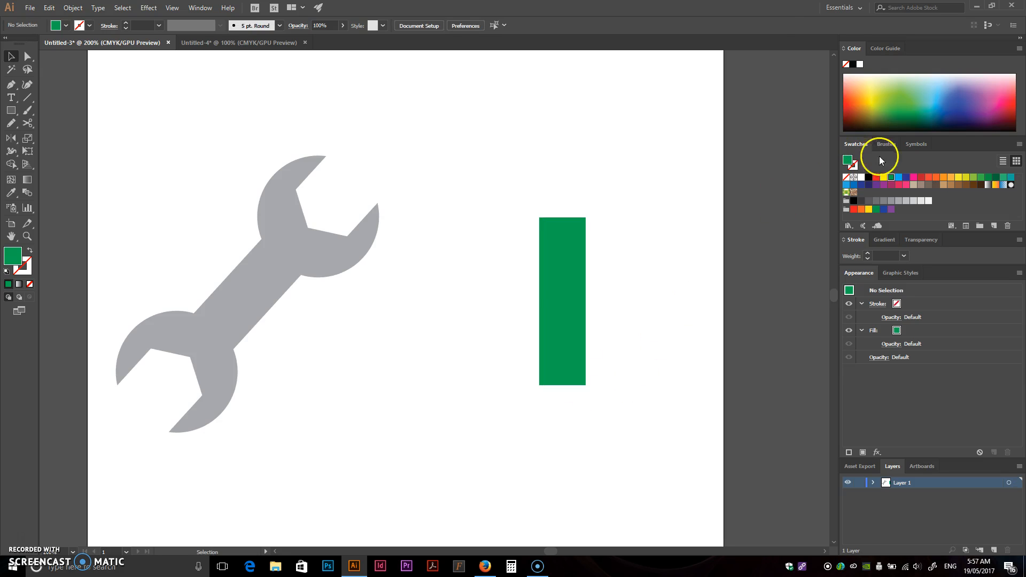
Draw a red circle centred on the green handle's top end, nudge it slightly upward and deselect it
click(877, 177)
key(l)
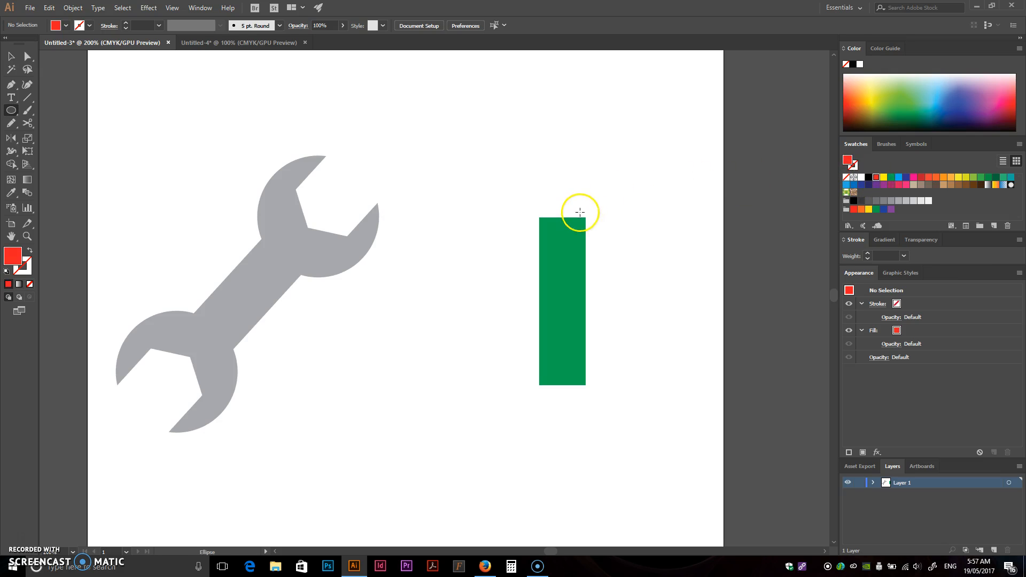
drag(562, 218, 595, 268)
key(v)
drag(577, 201, 576, 194)
click(670, 306)
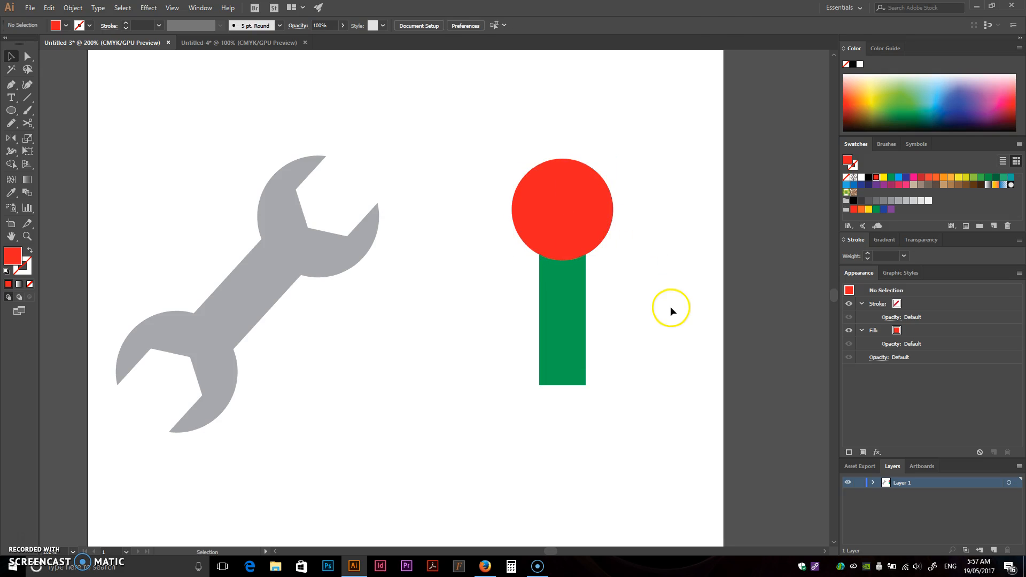
Copy the red circle straight down onto the bottom end of the green handle
click(570, 203)
drag(571, 190, 571, 373)
click(701, 321)
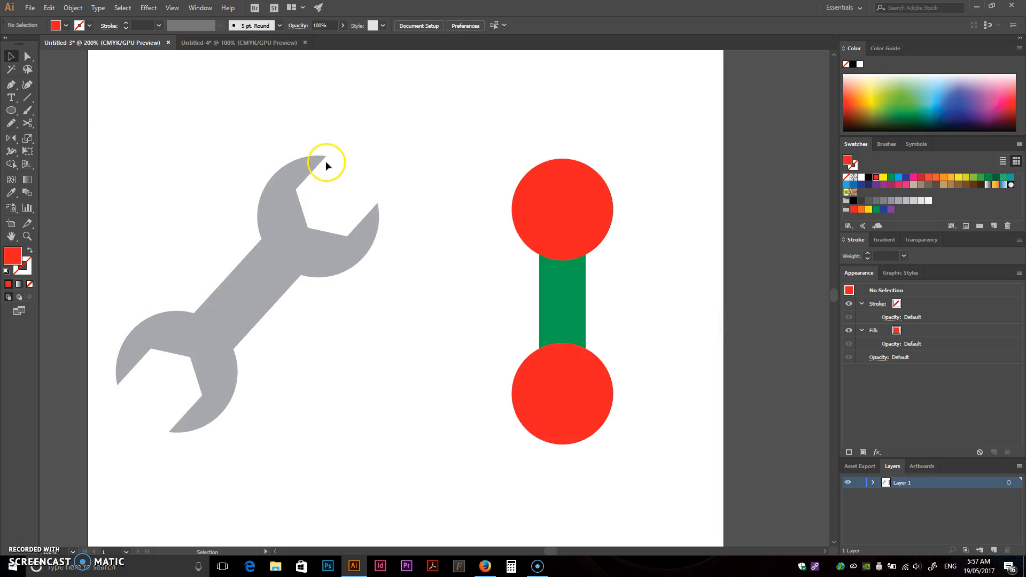
Create a six-sided polygon with a 46.6241 mm radius between the wrench and the handle, and fill it blue
click(11, 110)
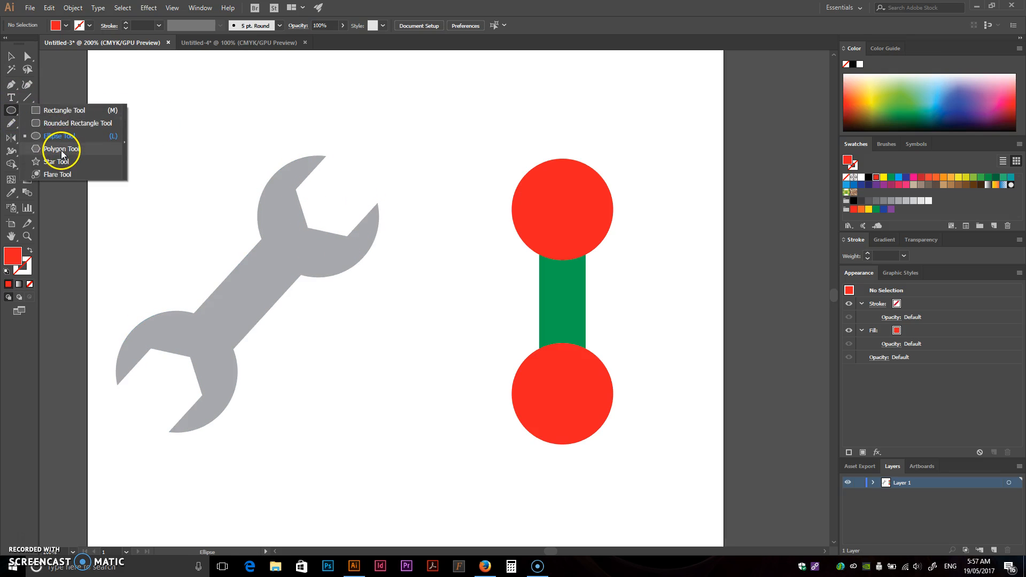
click(61, 150)
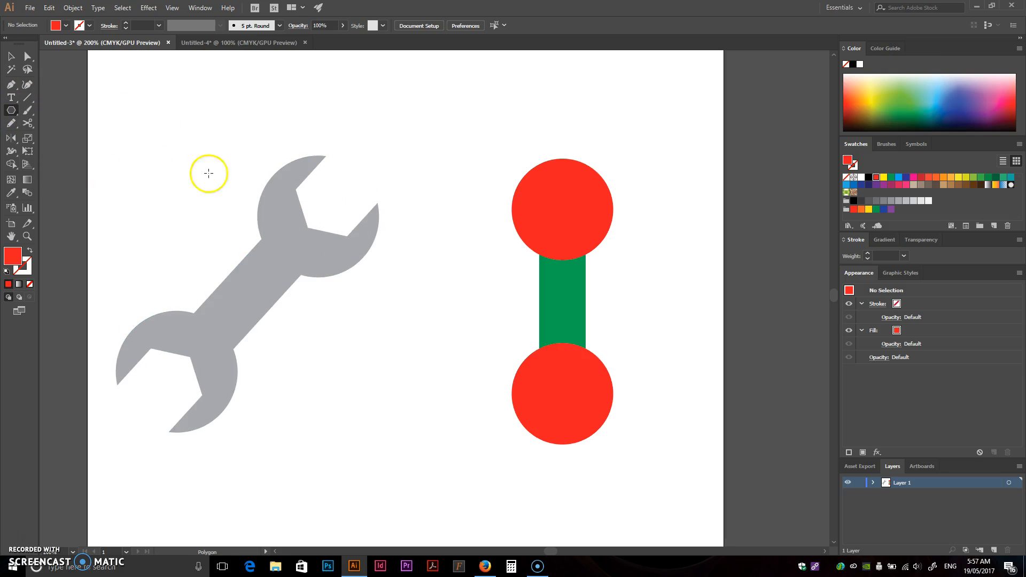
click(431, 168)
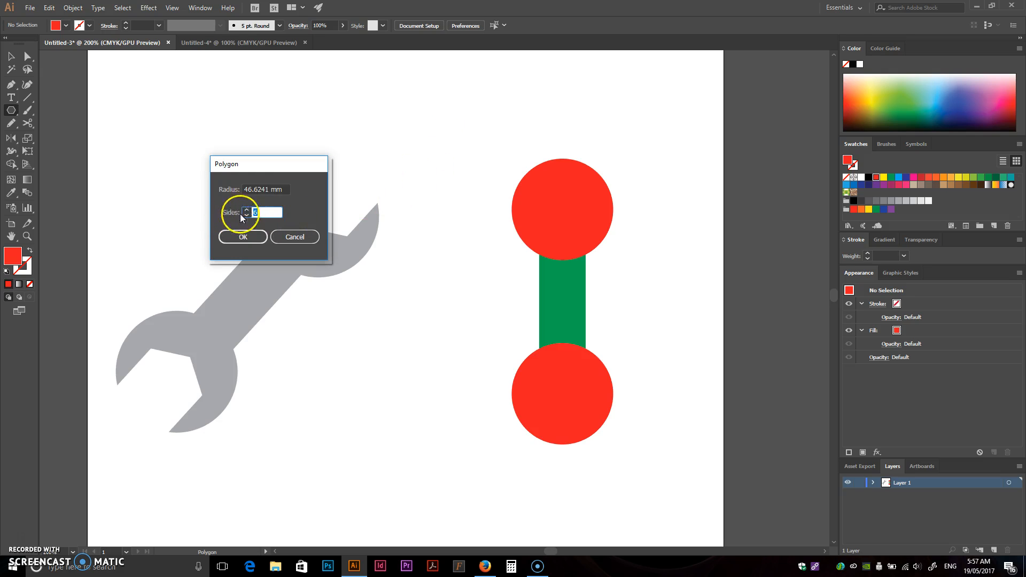
click(243, 237)
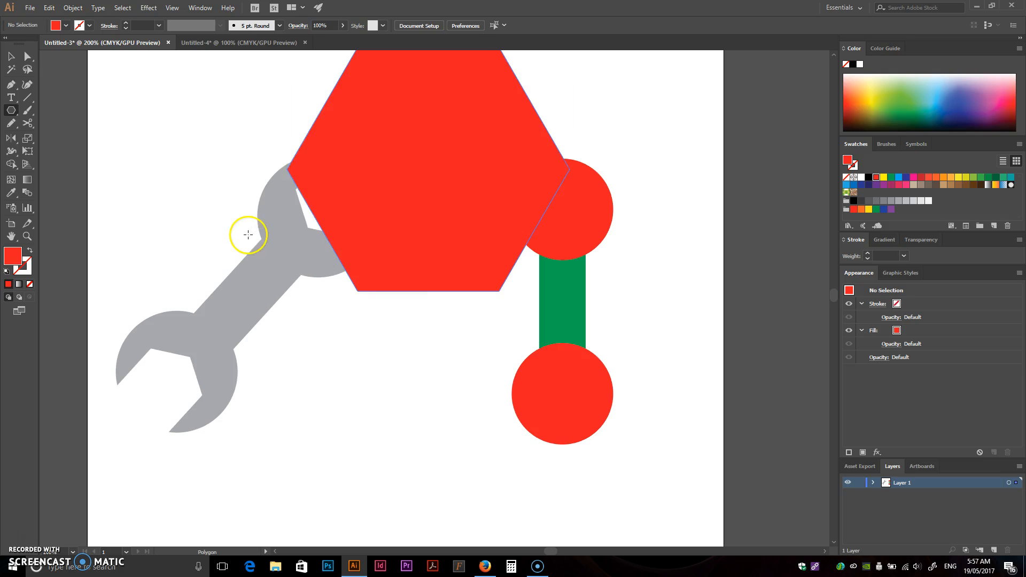
key(space)
drag(456, 214, 467, 307)
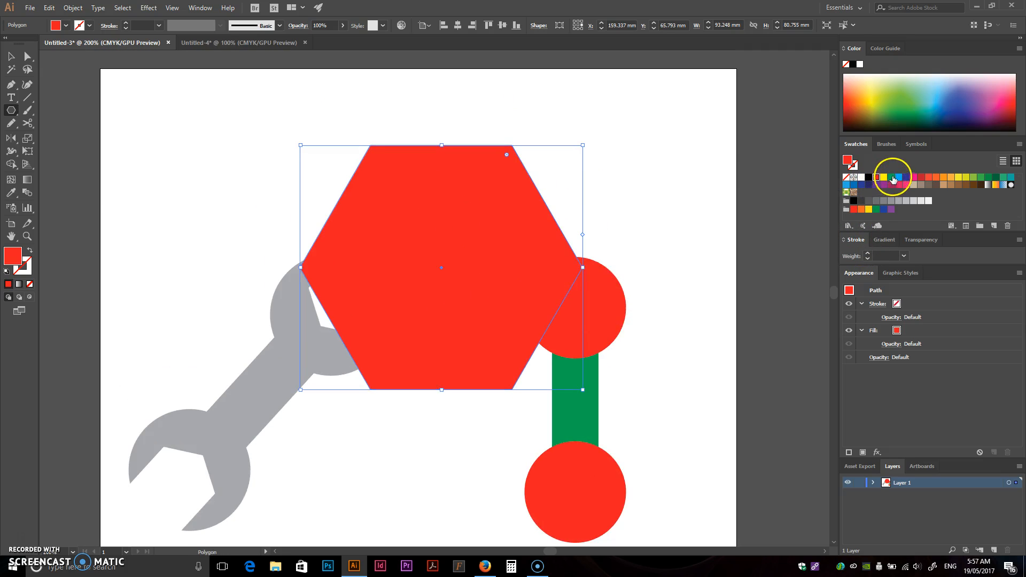
click(898, 177)
click(15, 60)
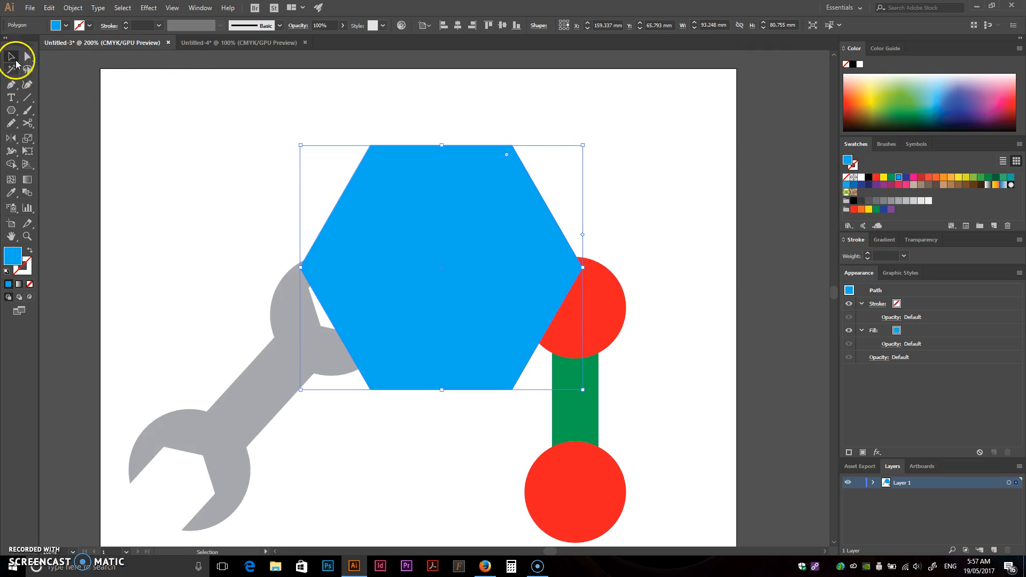
Shrink the blue hexagon to about 22 by 19 mm above the upper red circle and rotate it 90 degrees
drag(583, 146, 371, 341)
drag(344, 377, 586, 237)
drag(614, 188, 649, 155)
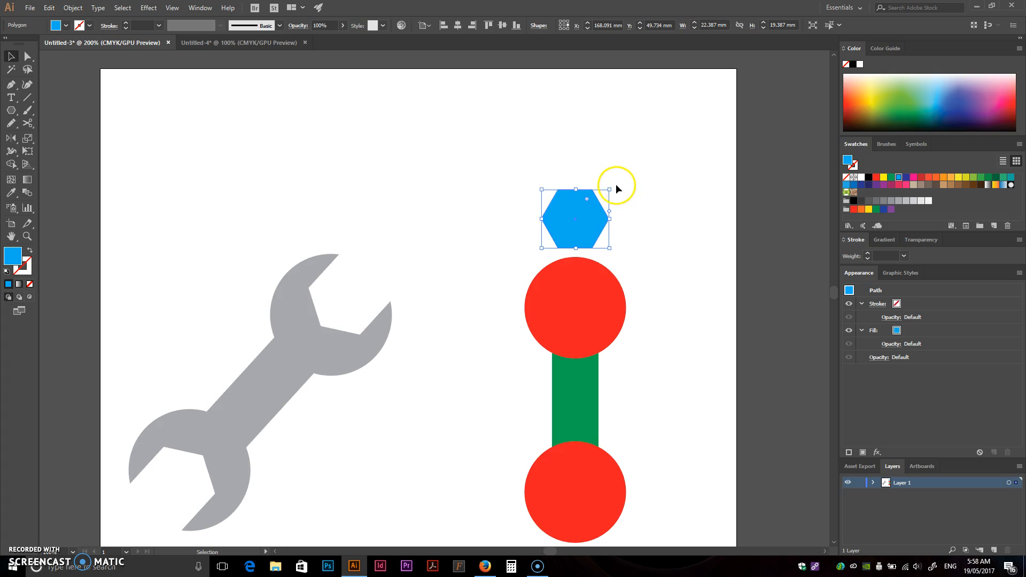
drag(610, 182, 519, 149)
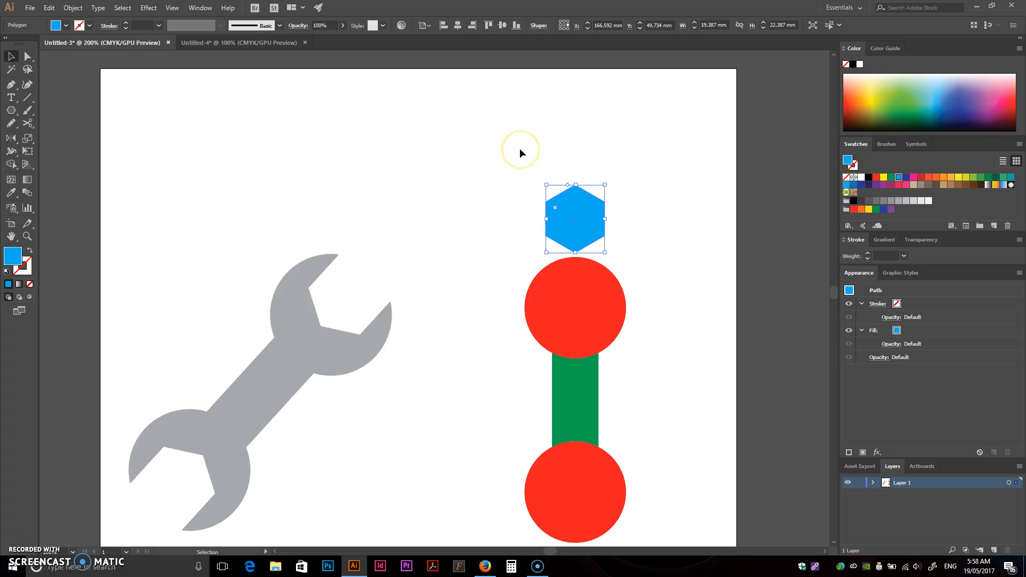
click(646, 250)
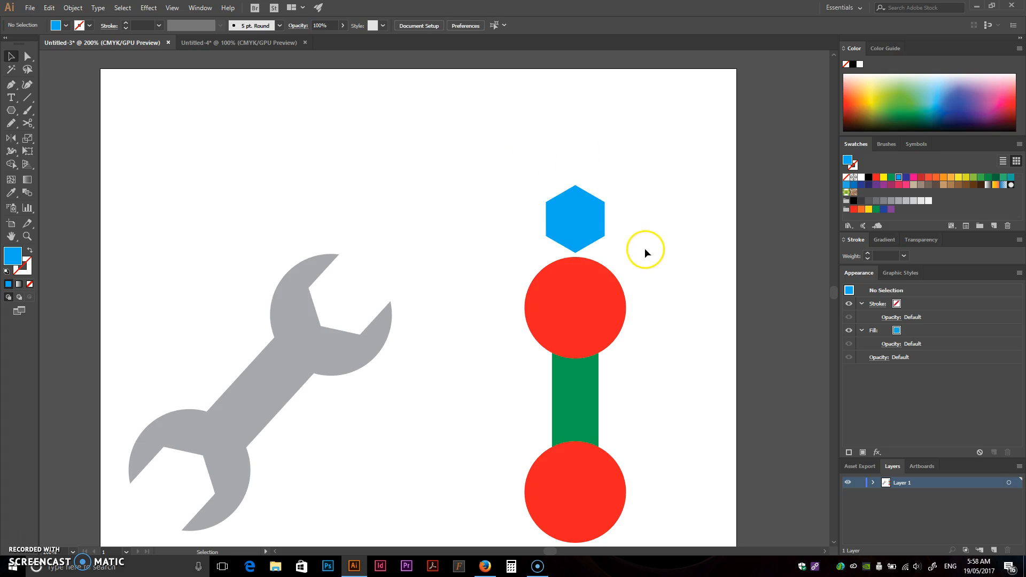
Move the blue hexagon straight down until it sits just inside the top edge of the upper red circle
drag(591, 222, 593, 282)
click(652, 228)
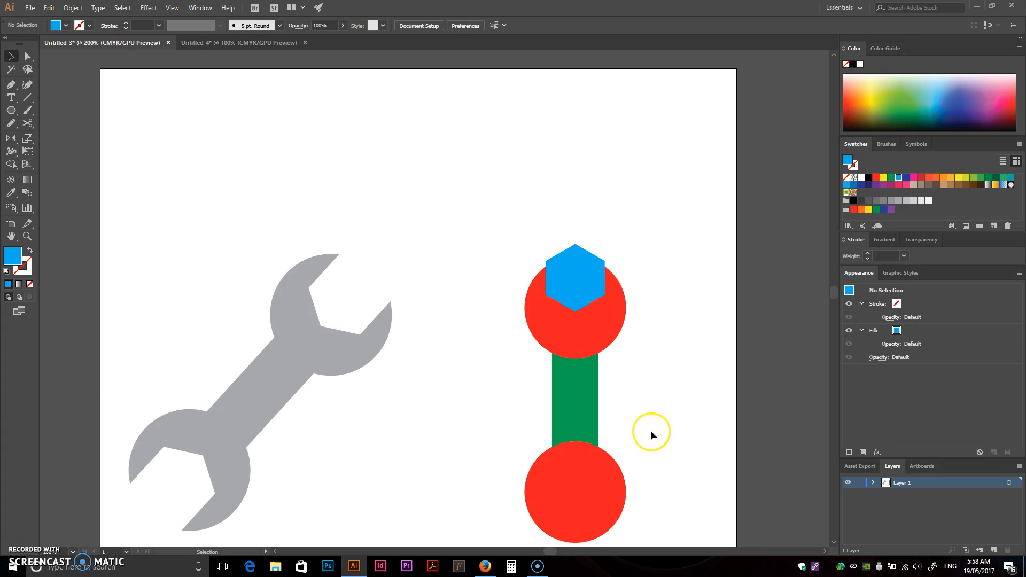
scroll(650, 431, up, 1)
drag(629, 317, 655, 328)
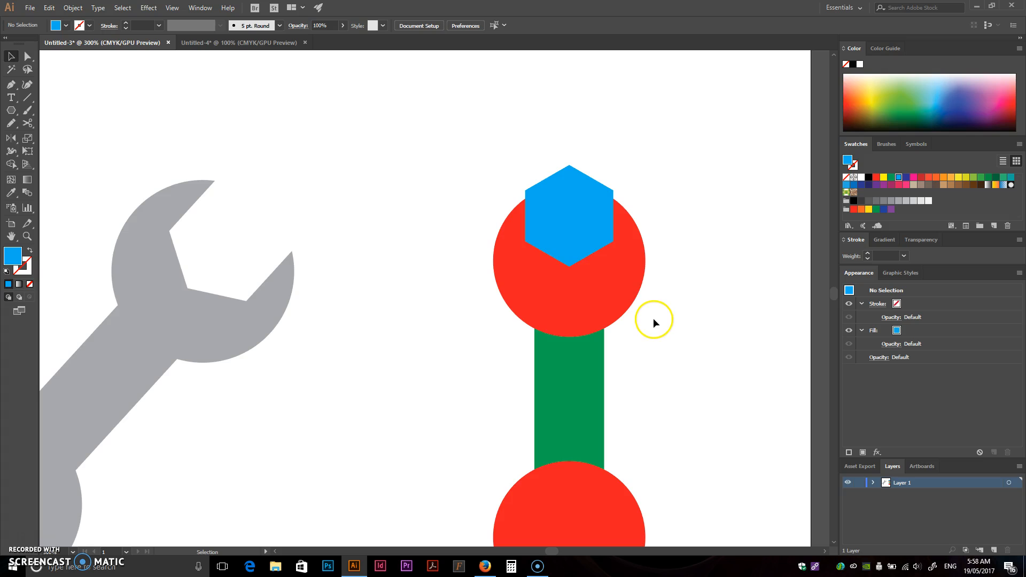
drag(568, 215, 568, 240)
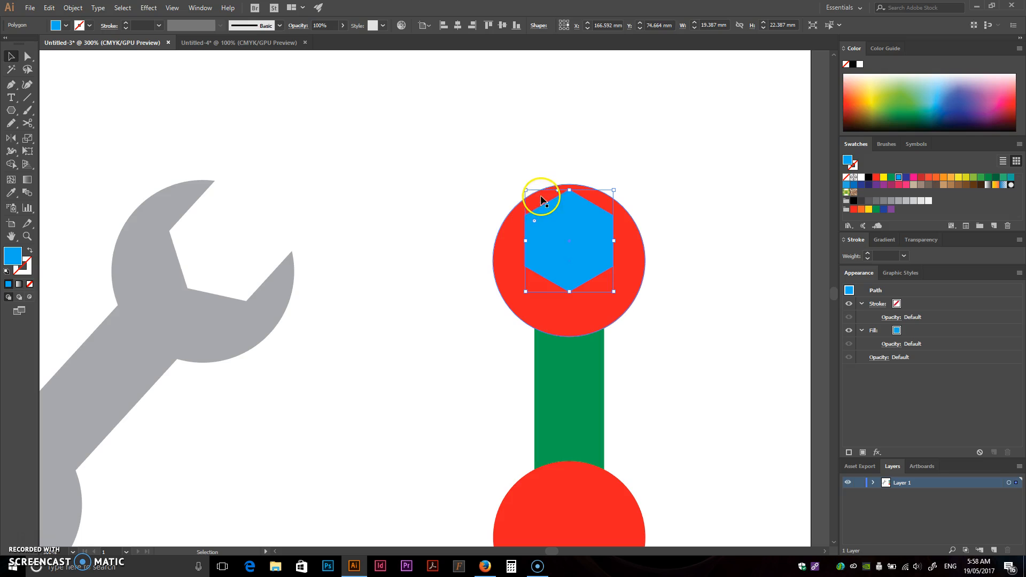
Raise the top three anchor points of the blue hexagon straight up past the upper red circle, making it about 31 mm tall
click(529, 183)
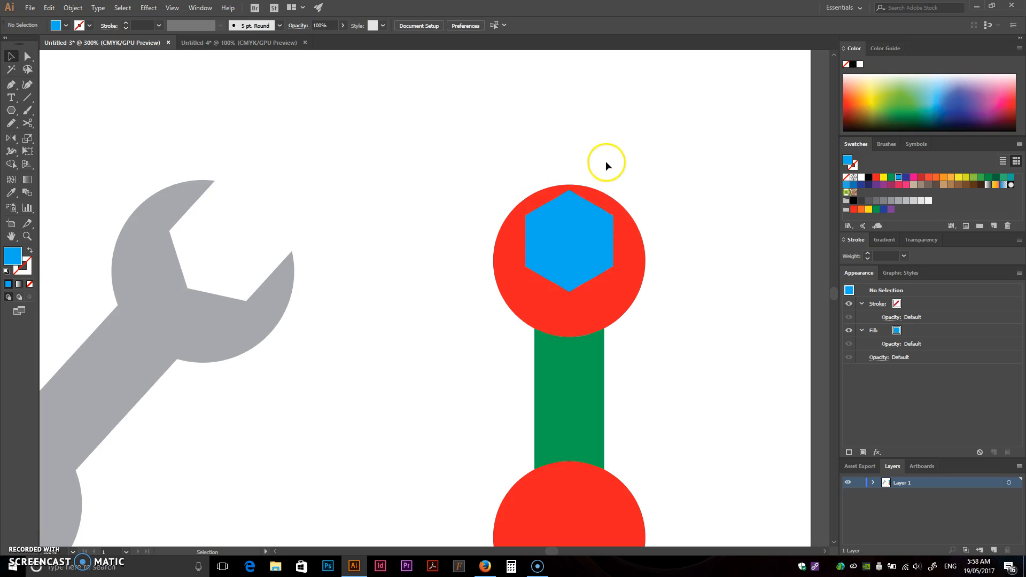
scroll(578, 185, up, 3)
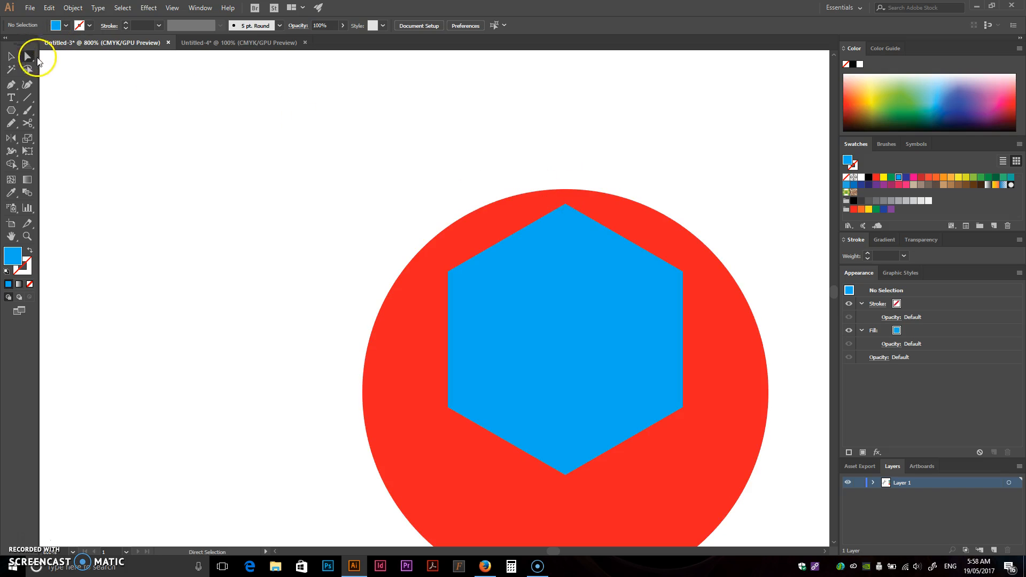
drag(565, 207, 565, 97)
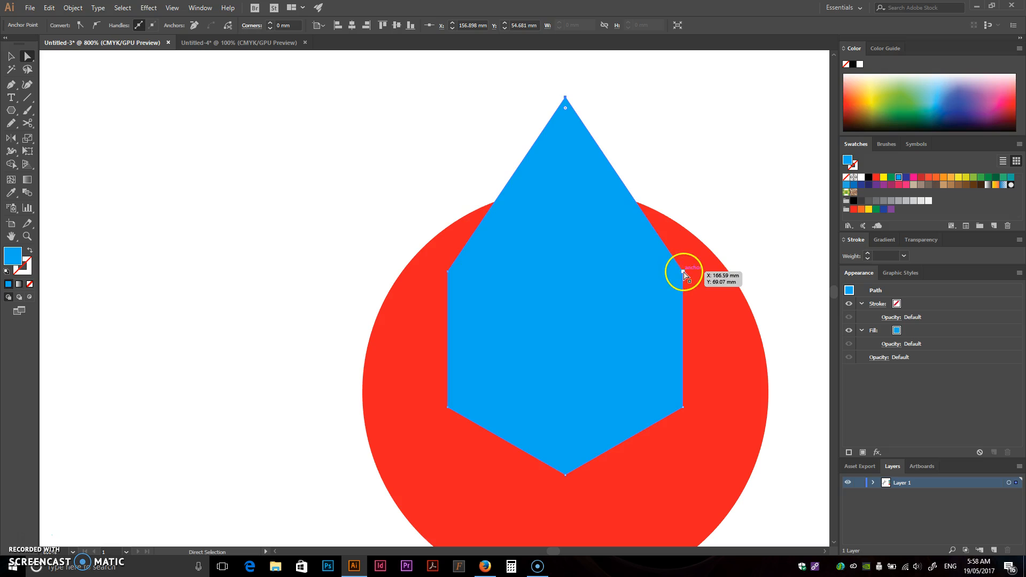
drag(684, 273, 683, 185)
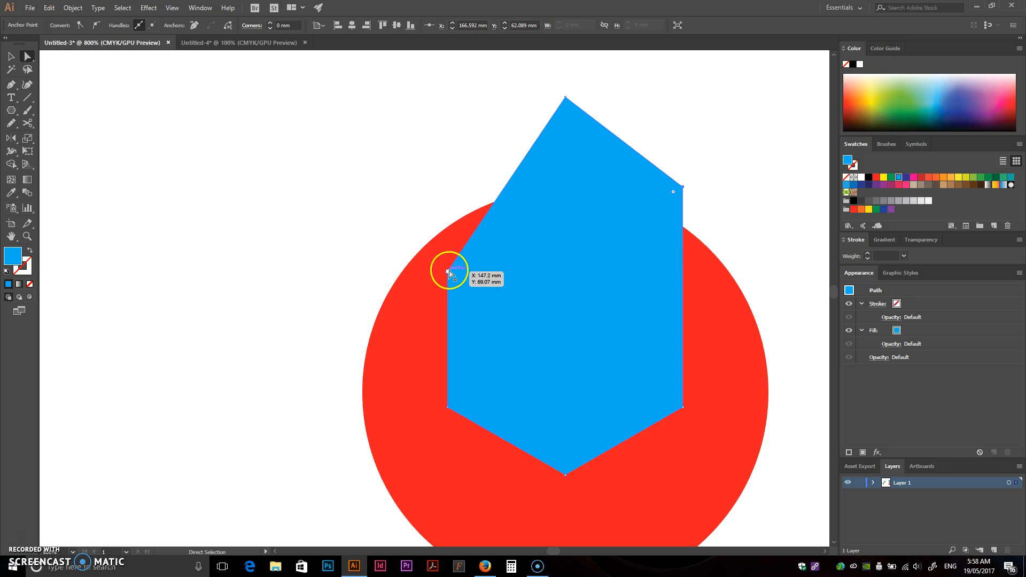
drag(448, 271, 448, 173)
click(396, 160)
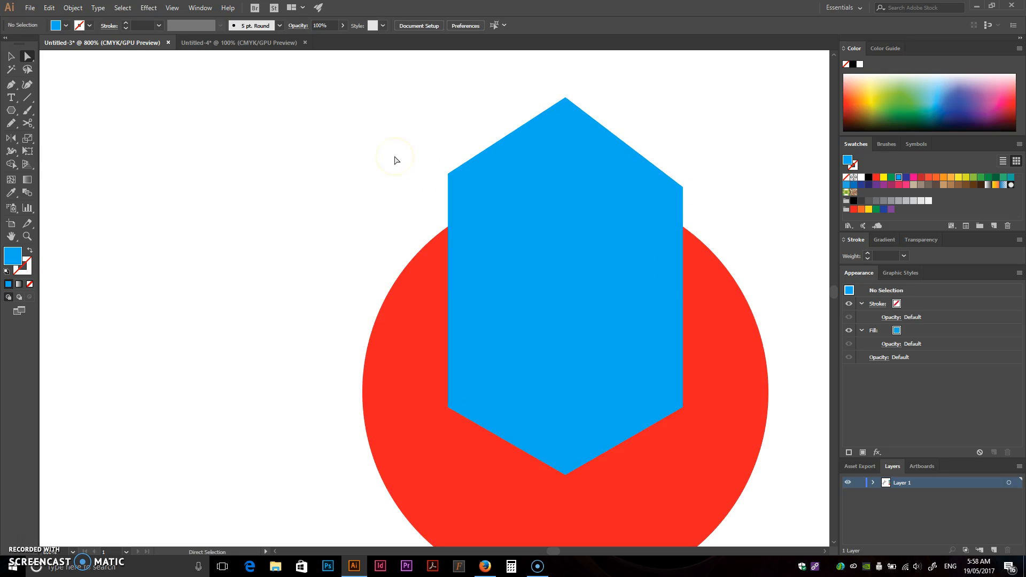
scroll(420, 179, down, 2)
scroll(412, 188, down, 2)
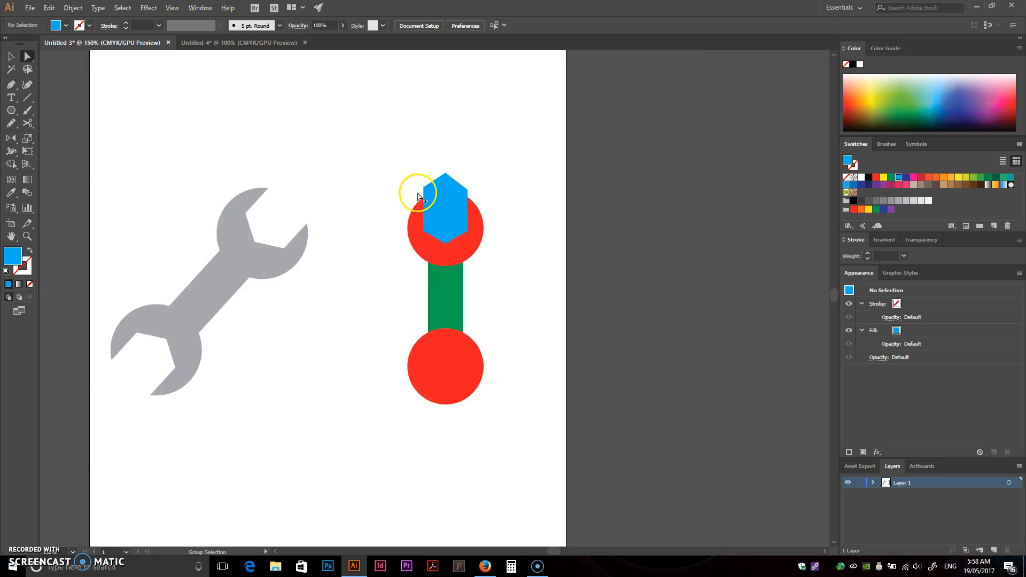
Copy the stretched hexagon straight down onto the lower red circle, turned 180 degrees so it overhangs the circle's bottom edge
key(v)
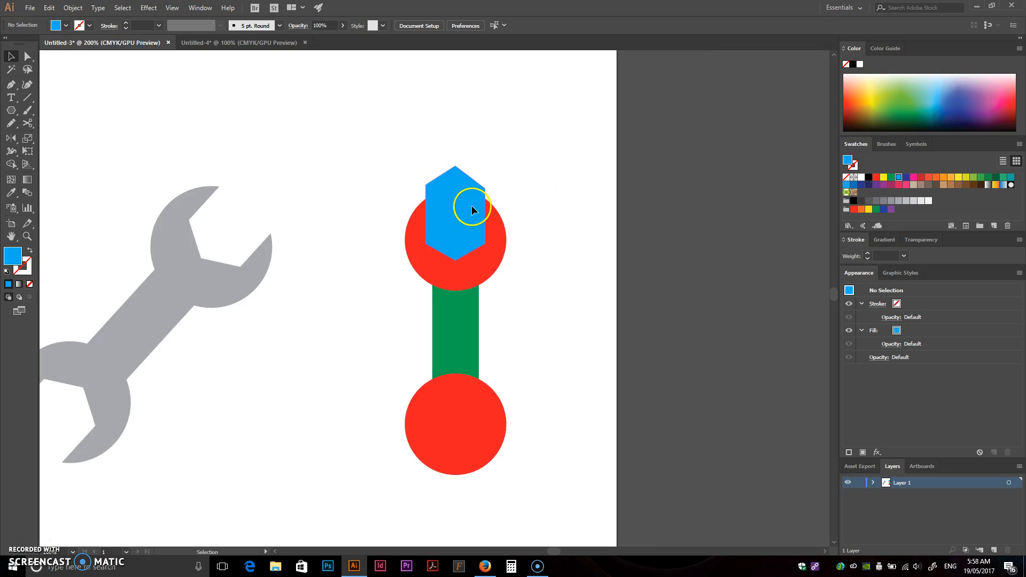
drag(471, 206, 461, 436)
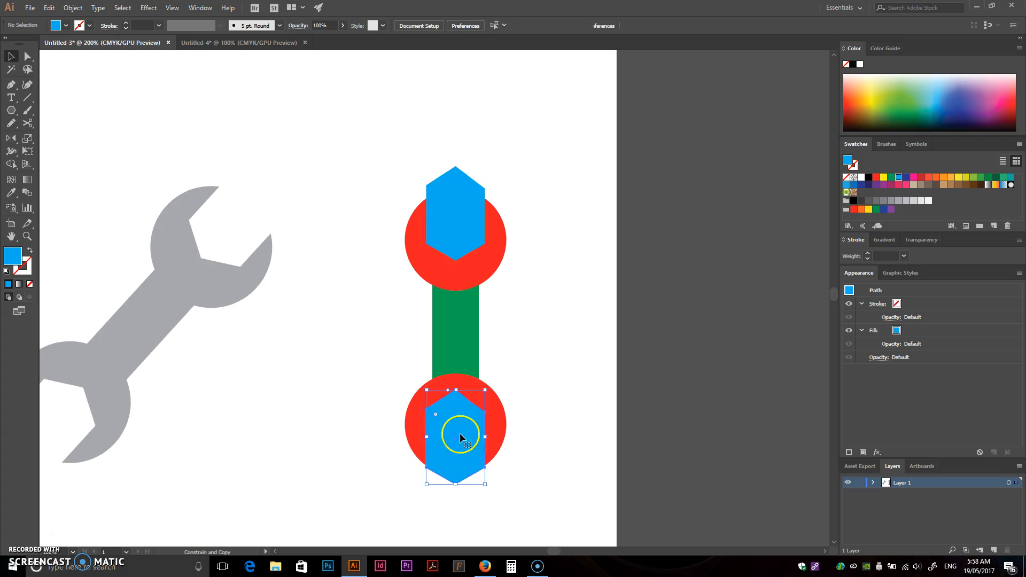
drag(490, 396, 468, 438)
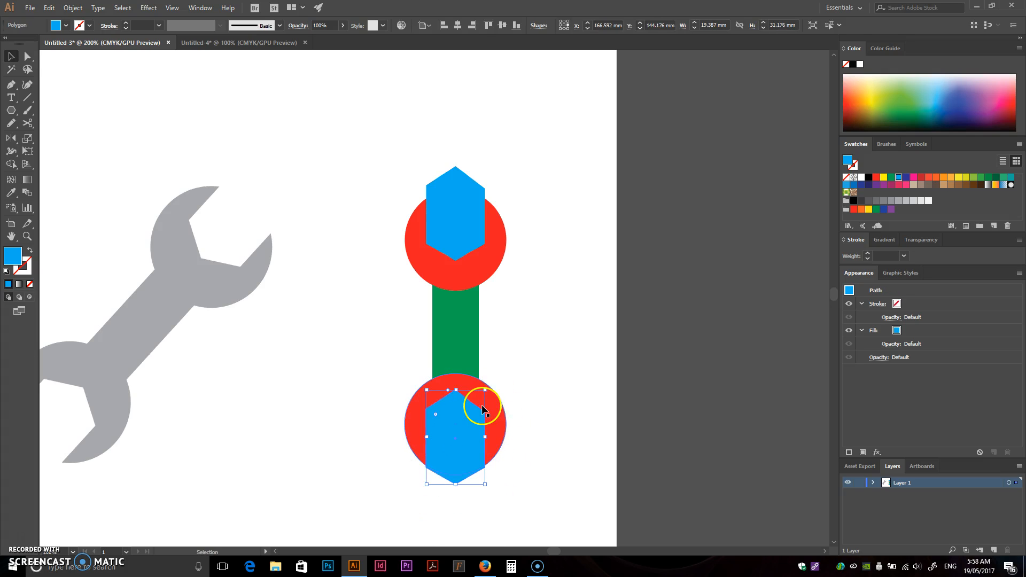
drag(488, 386, 476, 454)
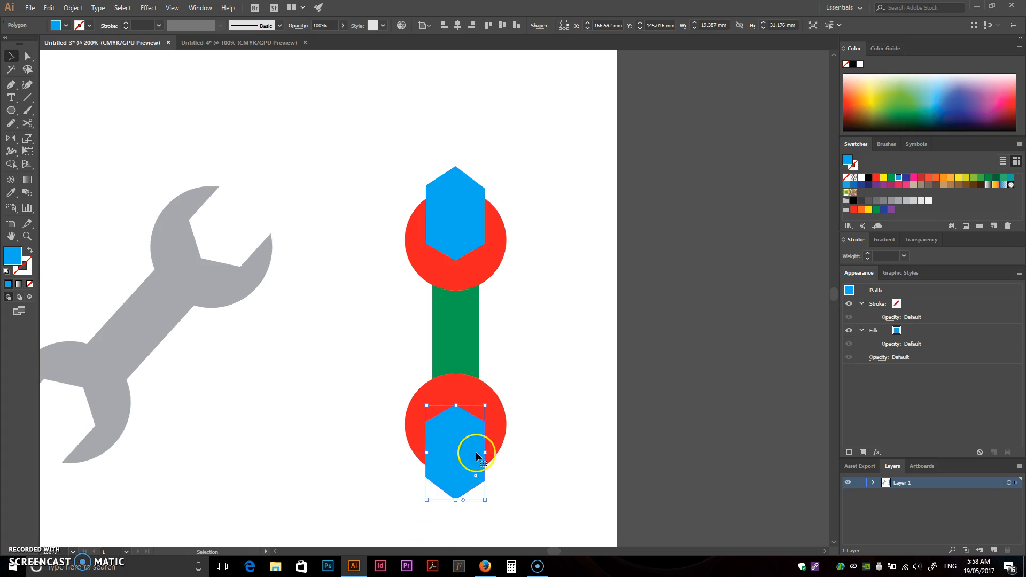
click(573, 428)
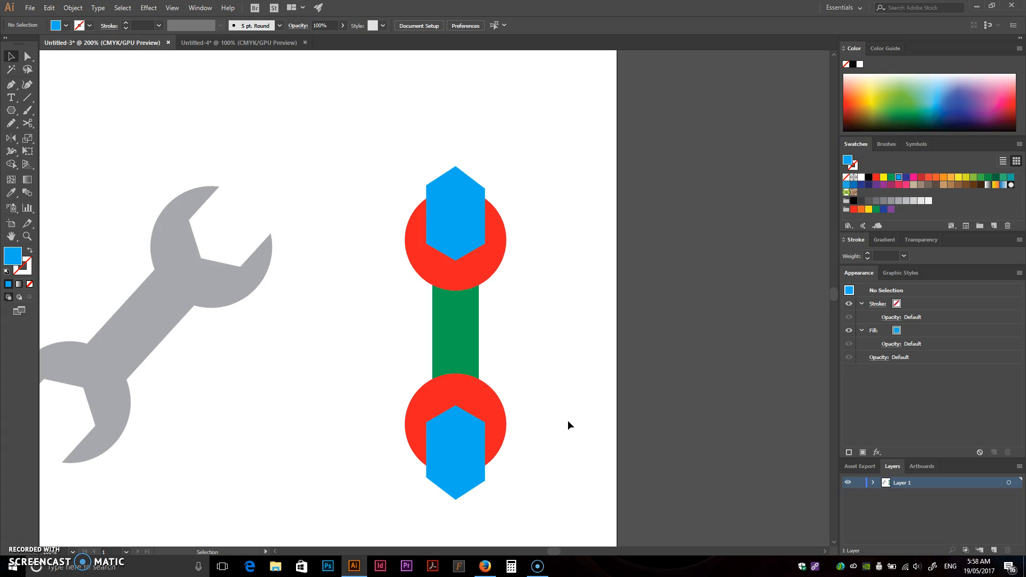
Try showing the handle, circles and hexagons as unfilled shapes with a black stroke, and undo the change
click(478, 184)
drag(389, 145, 521, 479)
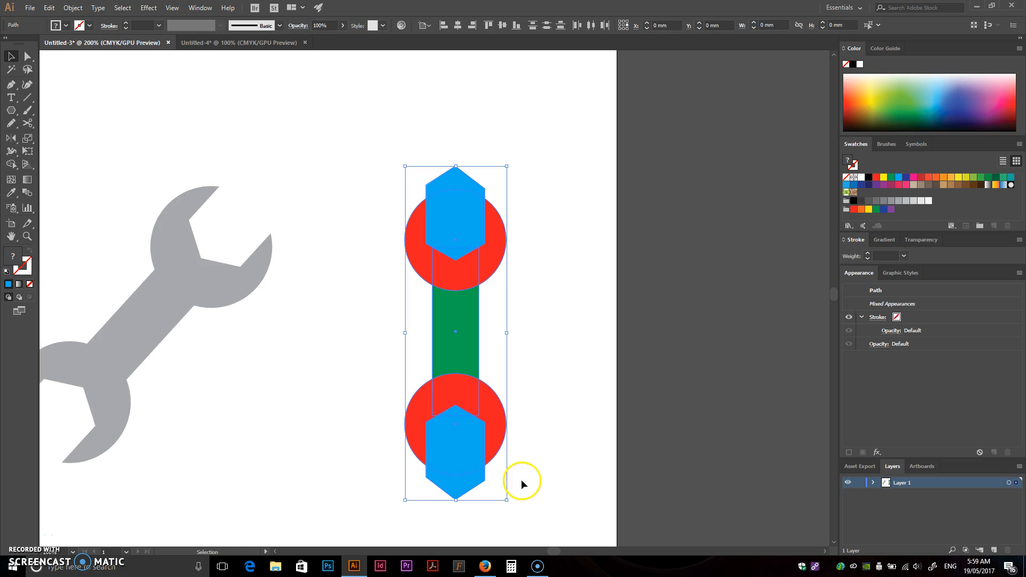
click(847, 177)
click(853, 164)
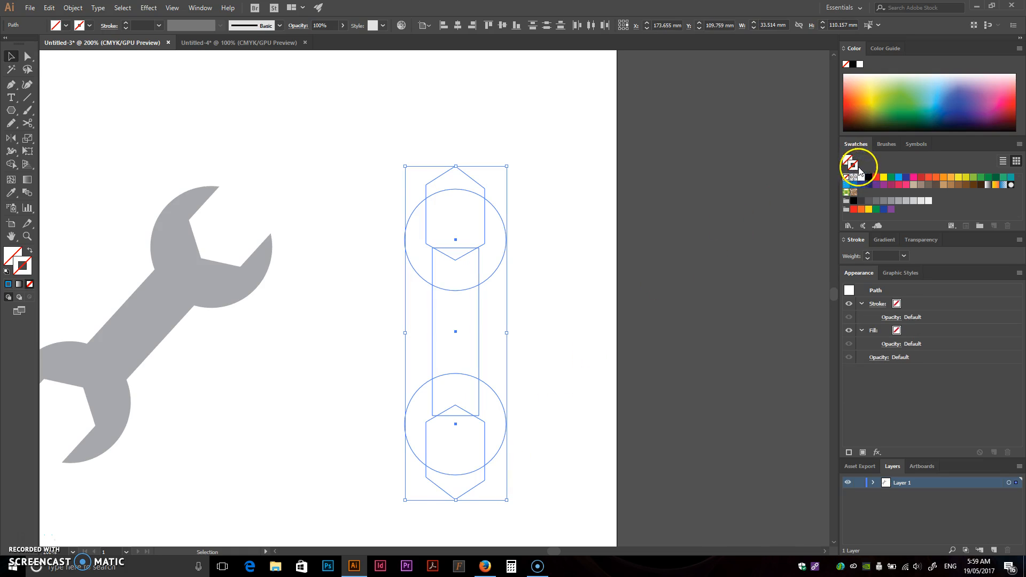
click(869, 177)
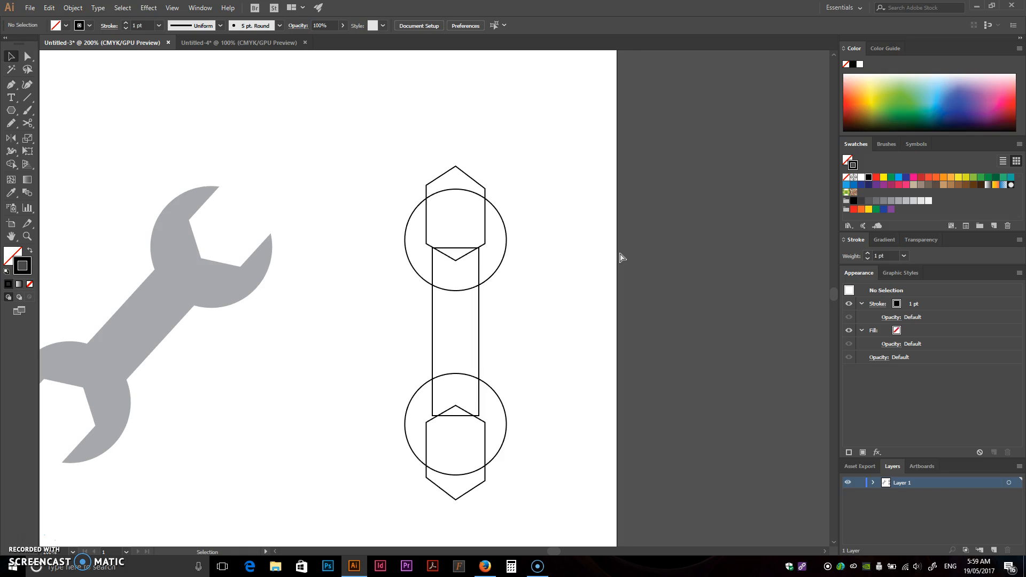
key(ctrl+z)
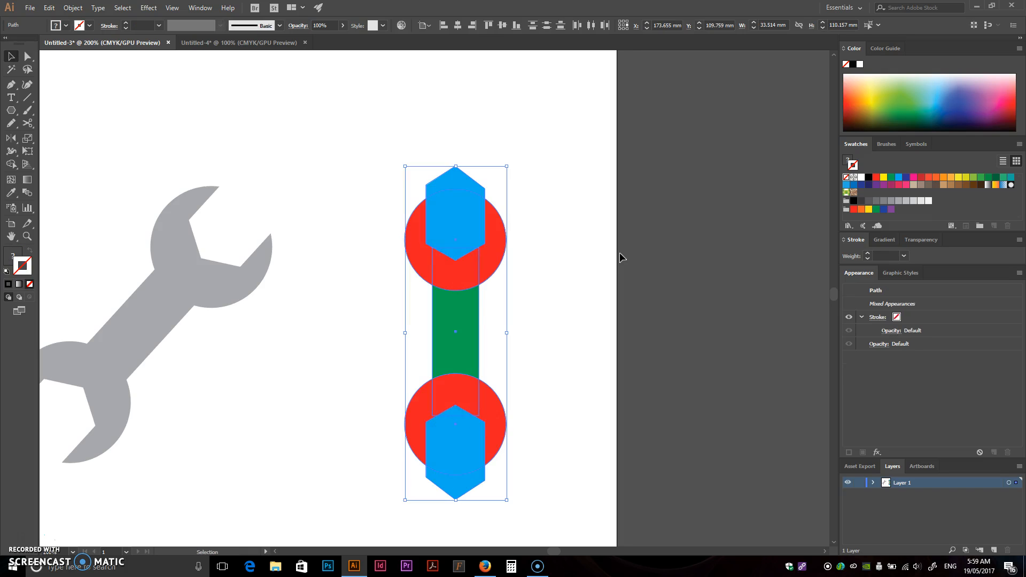
Select the handle, circles and hexagons and use Shape Builder to cut both hexagons out of the red circles
click(411, 197)
drag(350, 114, 543, 525)
click(334, 177)
drag(367, 137, 547, 519)
click(11, 165)
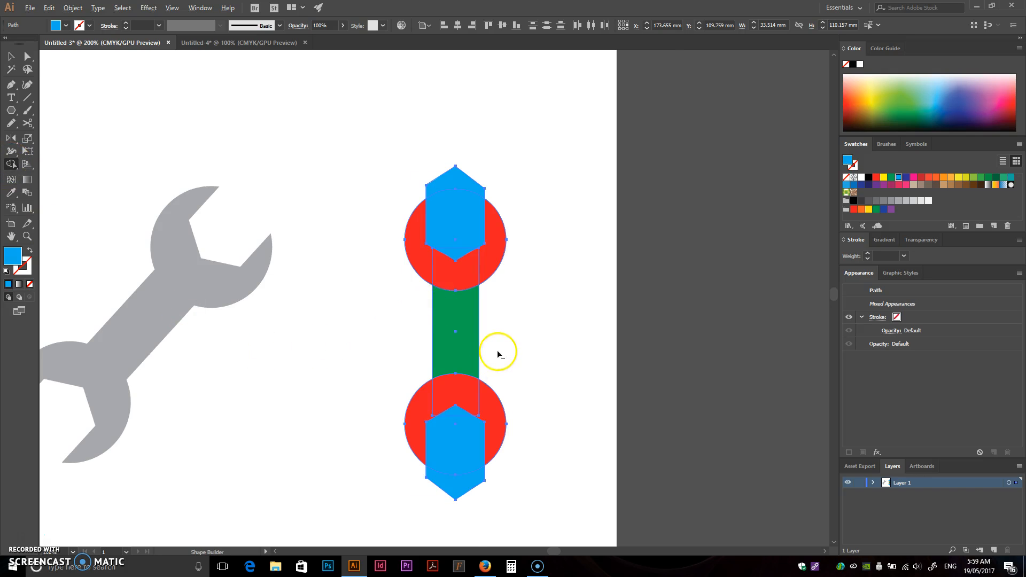
key(ctrl+plus)
key(ctrl+minus)
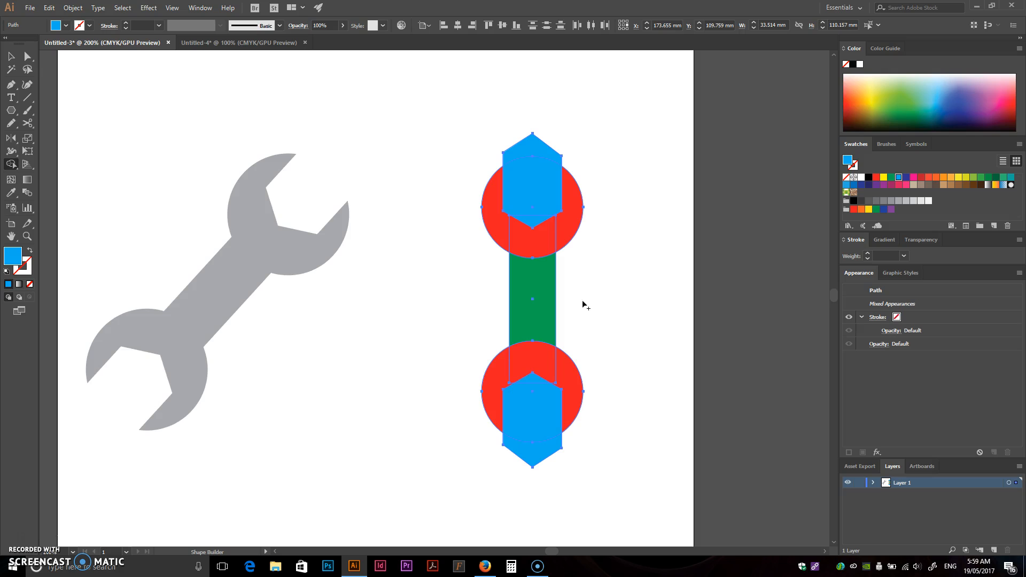
drag(568, 228, 560, 209)
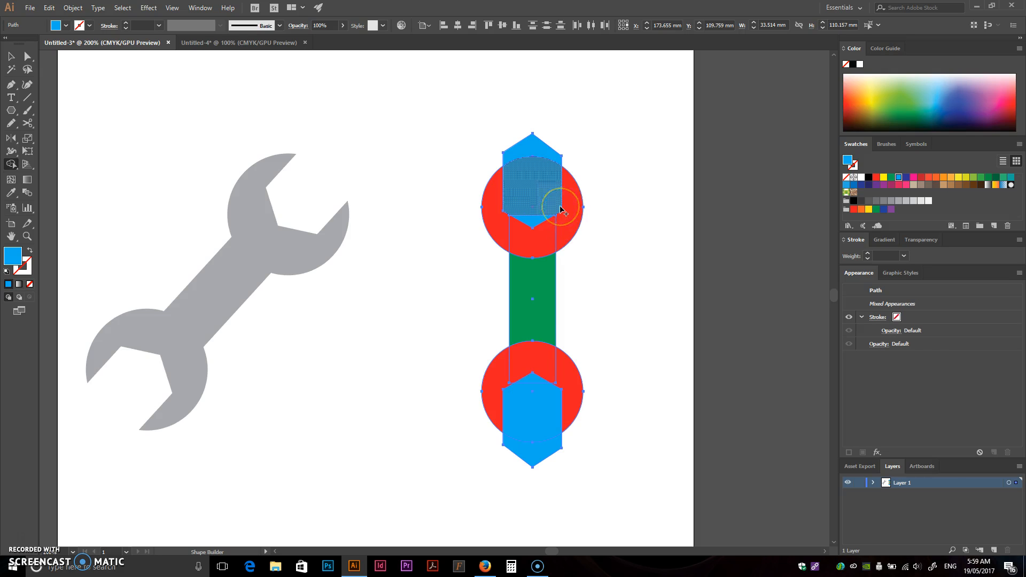
scroll(639, 341, down, 1)
scroll(550, 458, up, 1)
drag(550, 454, 552, 426)
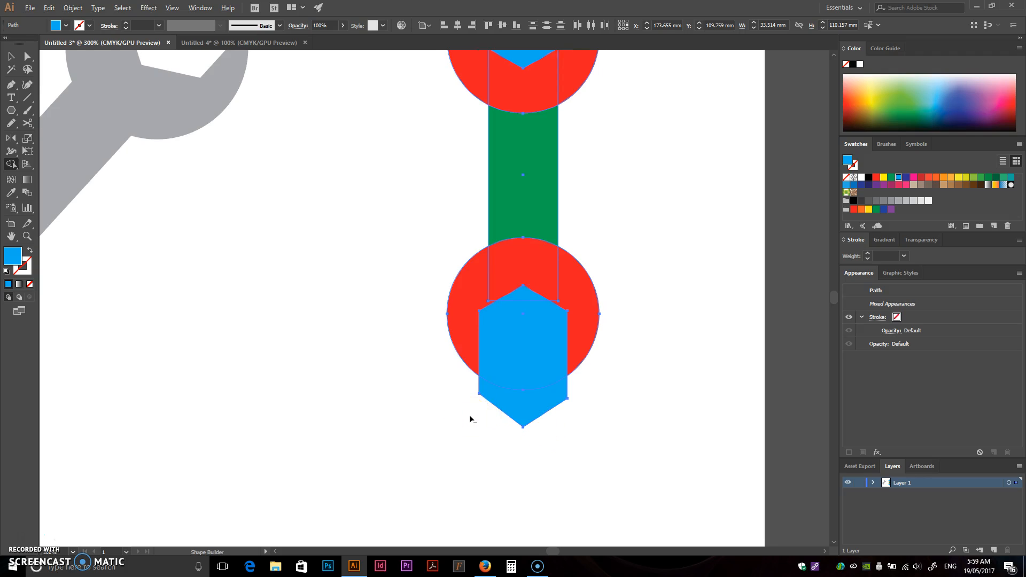
mouse_move(523, 417)
mouse_down()
mouse_move(522, 440)
mouse_move(504, 431)
mouse_move(524, 407)
mouse_up()
alt+click(524, 339)
drag(527, 330, 528, 297)
drag(591, 200, 580, 415)
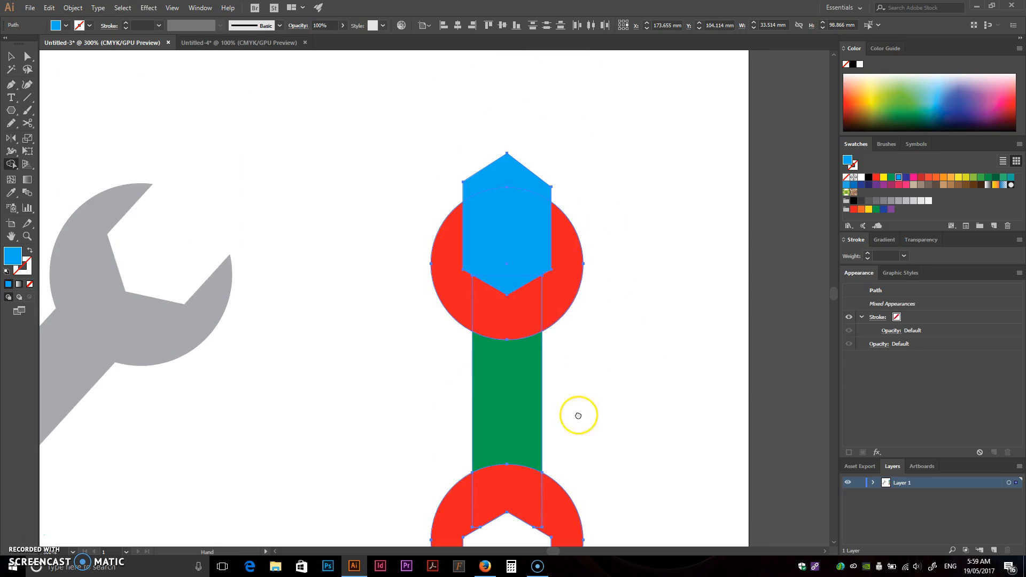
drag(503, 130, 507, 280)
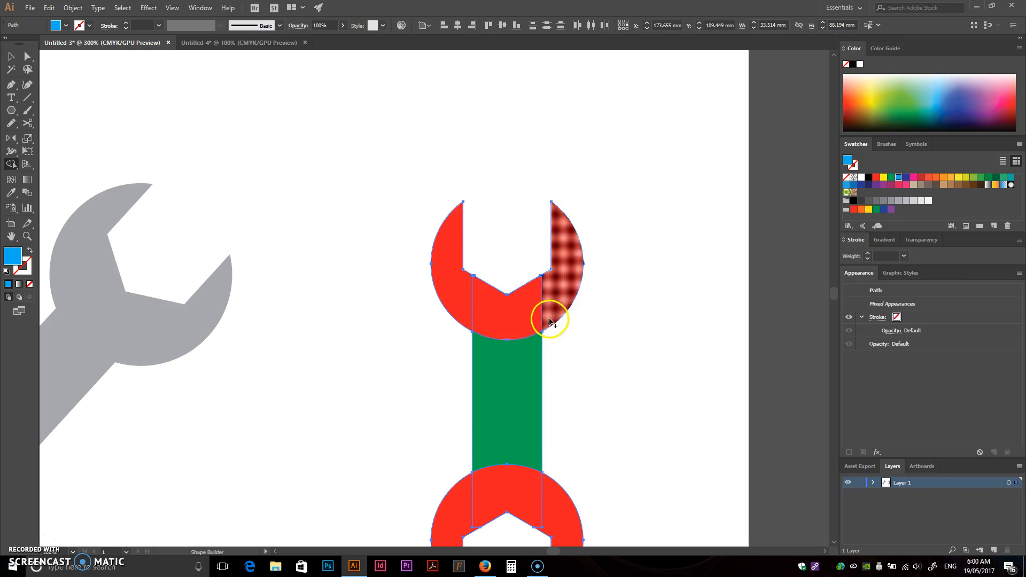
Merge the remaining pieces of both circles and the handle into a single blue wrench with Shape Builder
scroll(550, 314, down, 1)
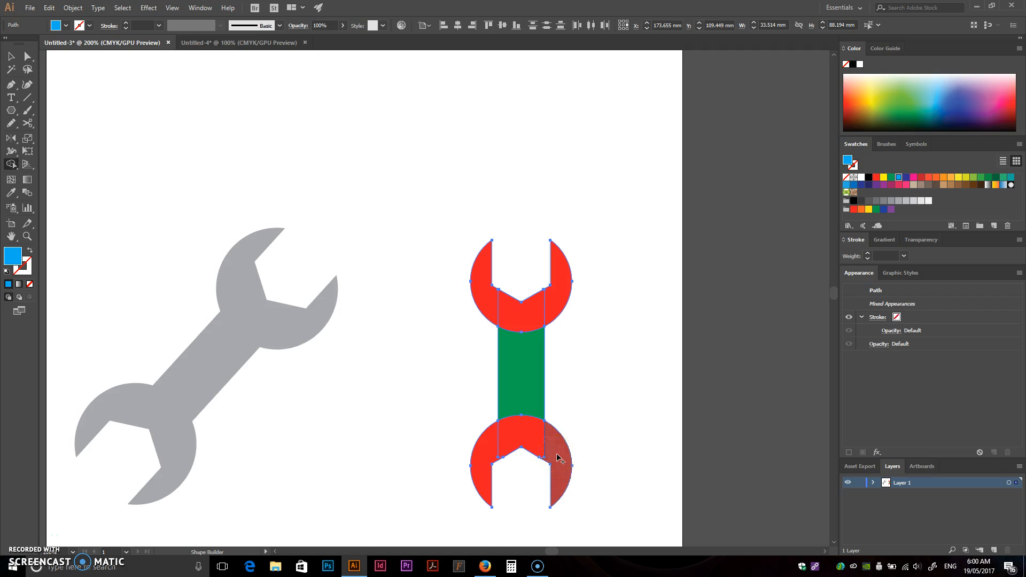
scroll(498, 335, up, 2)
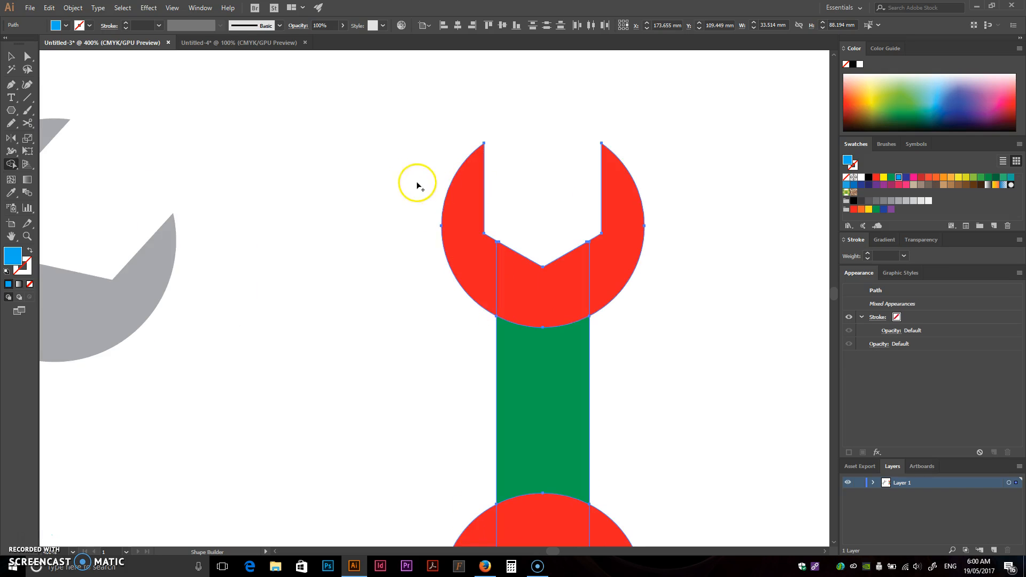
mouse_move(464, 216)
mouse_down()
mouse_move(470, 257)
mouse_move(530, 306)
mouse_move(595, 266)
mouse_move(571, 290)
mouse_move(557, 391)
mouse_up()
scroll(560, 407, down, 17)
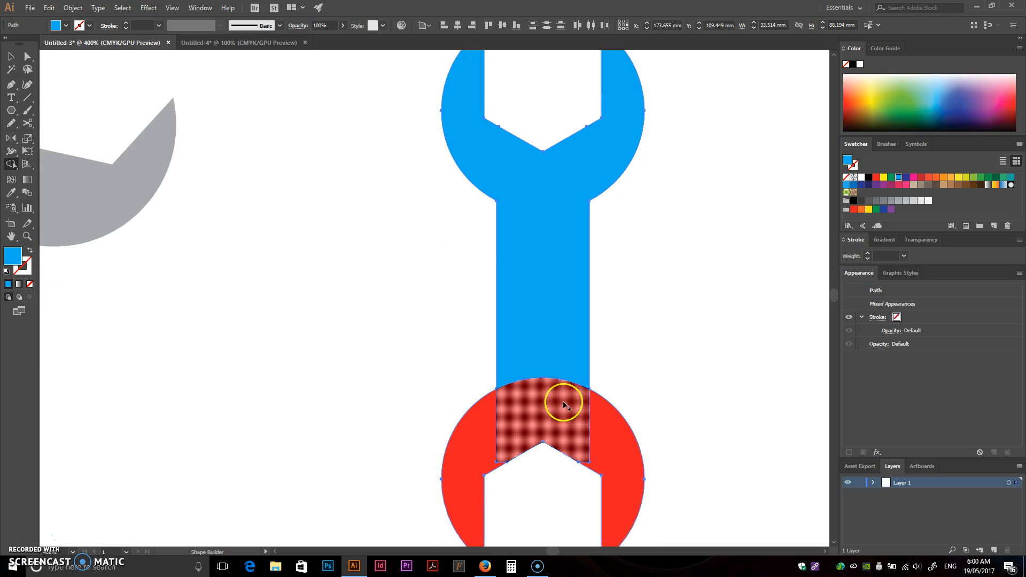
mouse_move(533, 235)
mouse_down()
mouse_move(522, 307)
mouse_move(486, 343)
mouse_move(590, 324)
mouse_move(610, 353)
mouse_up()
key(ctrl+minus)
key(ctrl+minus)
key(v)
click(656, 235)
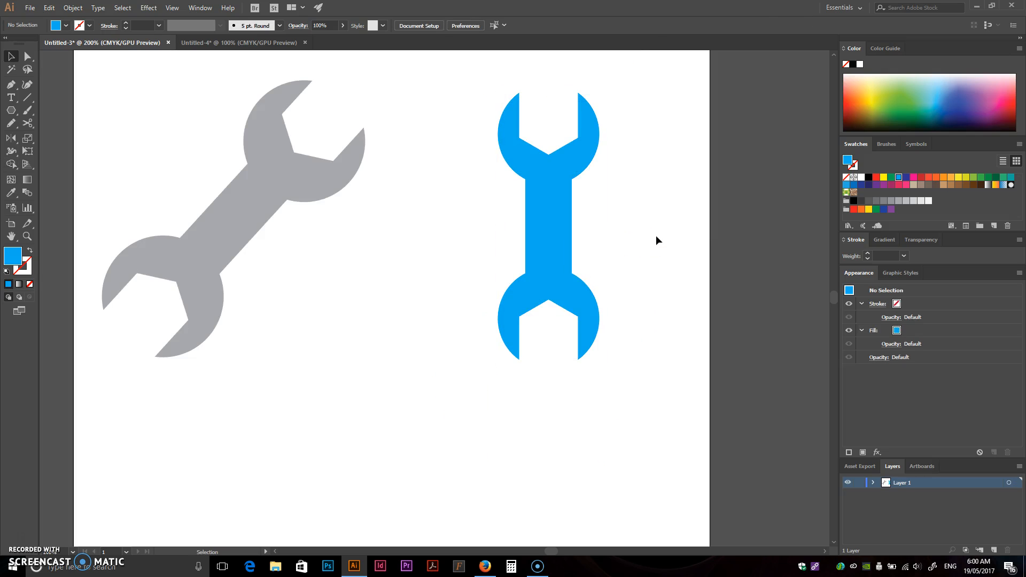
Rotate the blue wrench clockwise to the same diagonal as the grey wrench and place it beside that wrench, slightly lower
drag(553, 210, 472, 244)
drag(541, 105, 361, 307)
click(521, 348)
drag(497, 241, 528, 286)
click(566, 371)
Try pulling the anchor point where the handle meets the lower jaw outward with Direct Selection, and undo the move
key(a)
drag(509, 339, 647, 337)
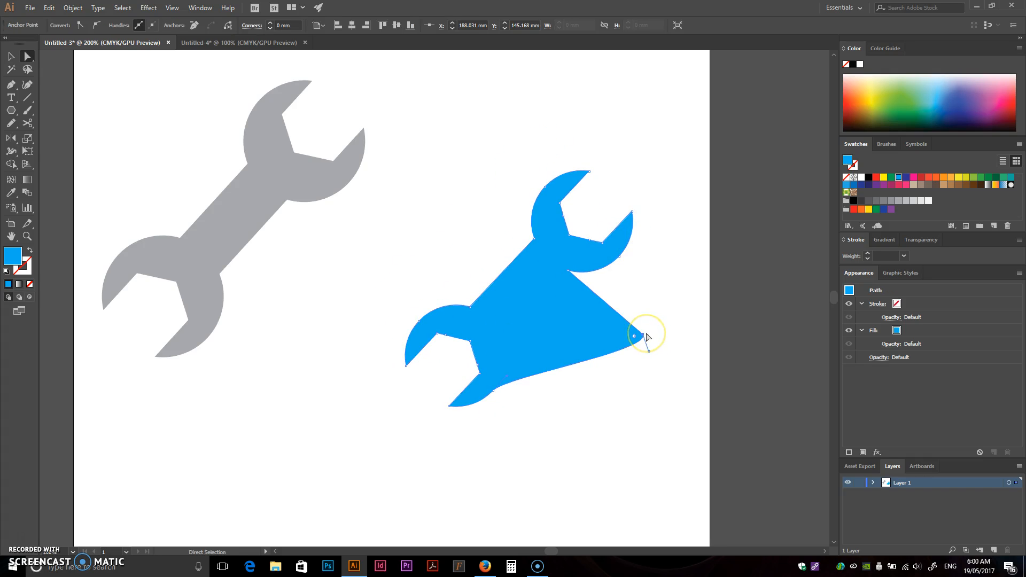
key(ctrl+z)
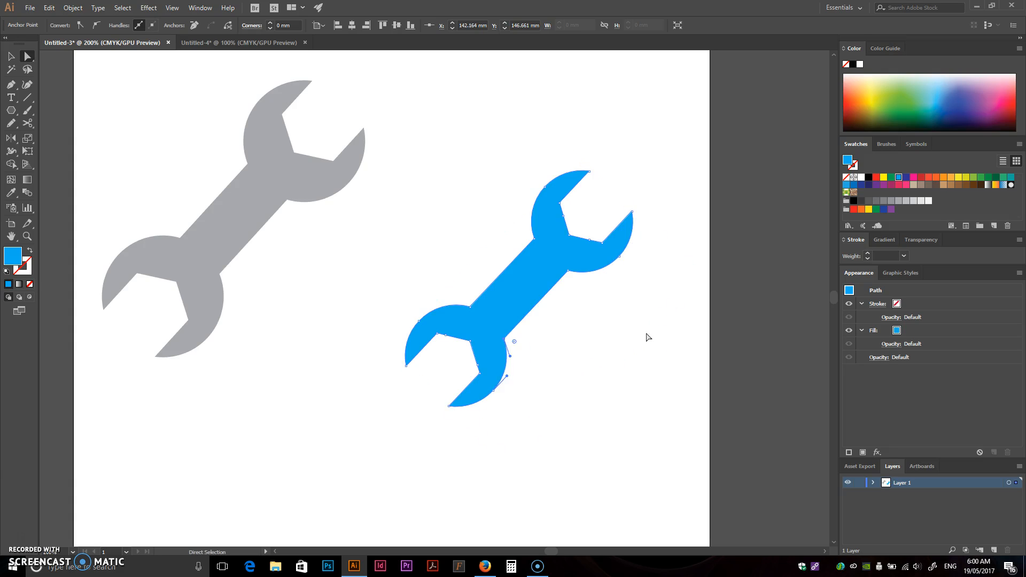
click(662, 364)
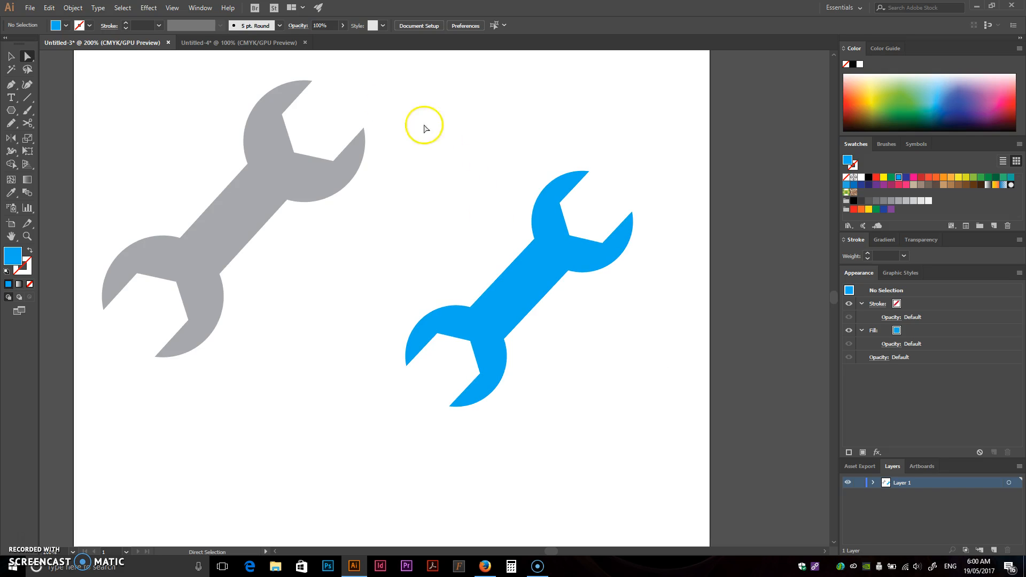
Switch to the Untitled-4 document and remove the fill from all the rectangles and circles forming the letter T
click(223, 44)
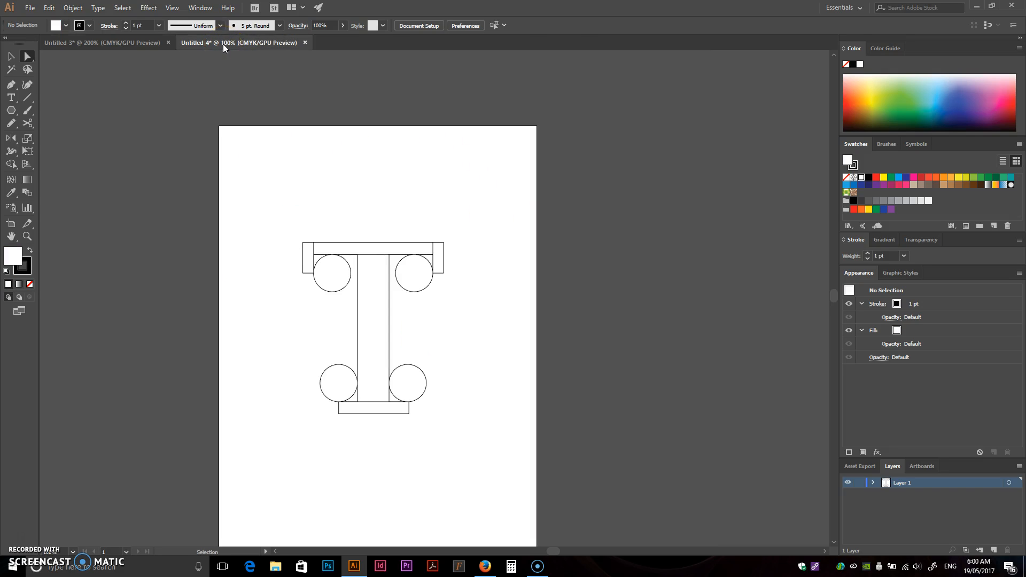
scroll(350, 270, down, 1)
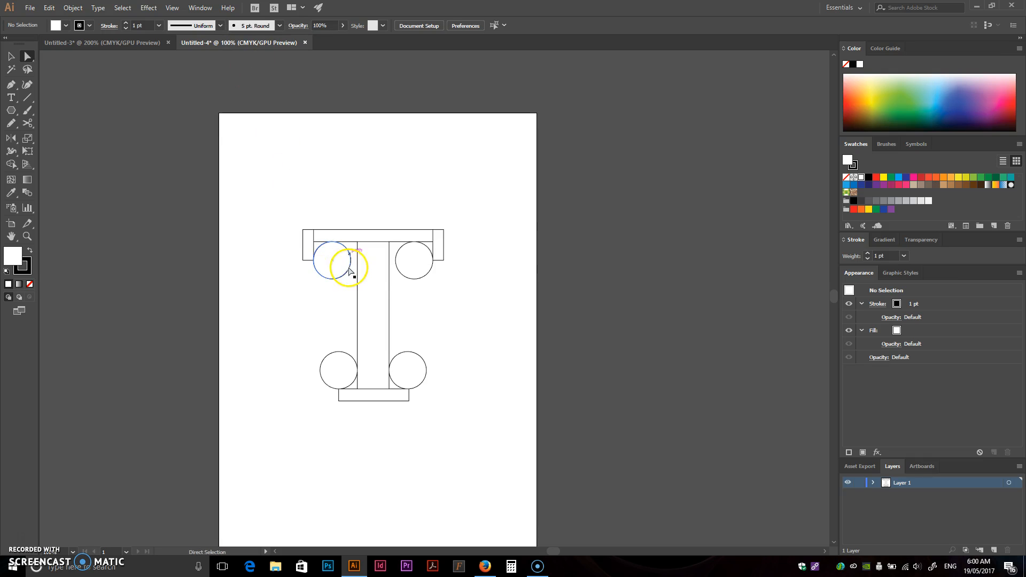
scroll(342, 291, up, 1)
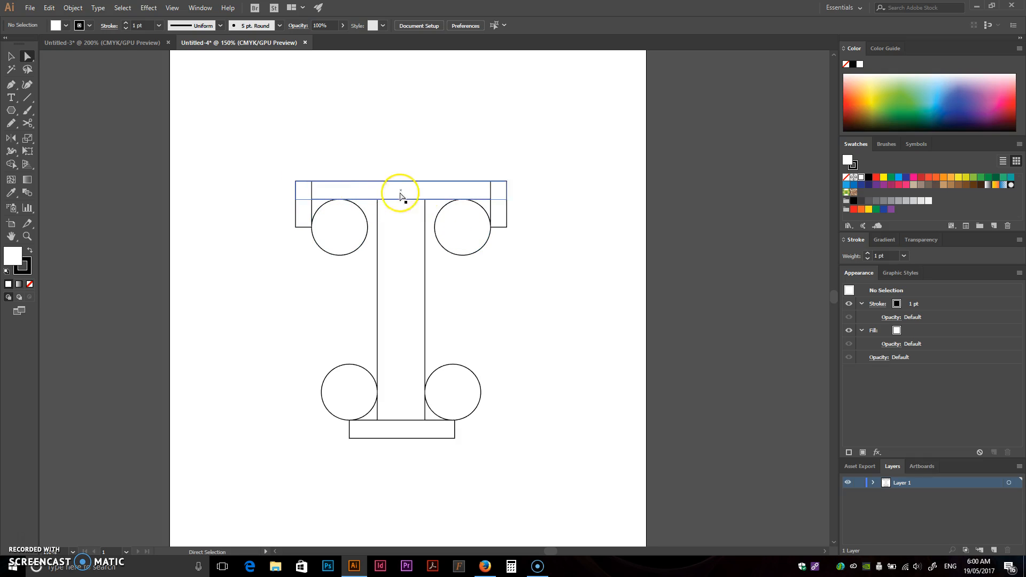
key(v)
drag(281, 135, 591, 429)
click(847, 177)
click(499, 149)
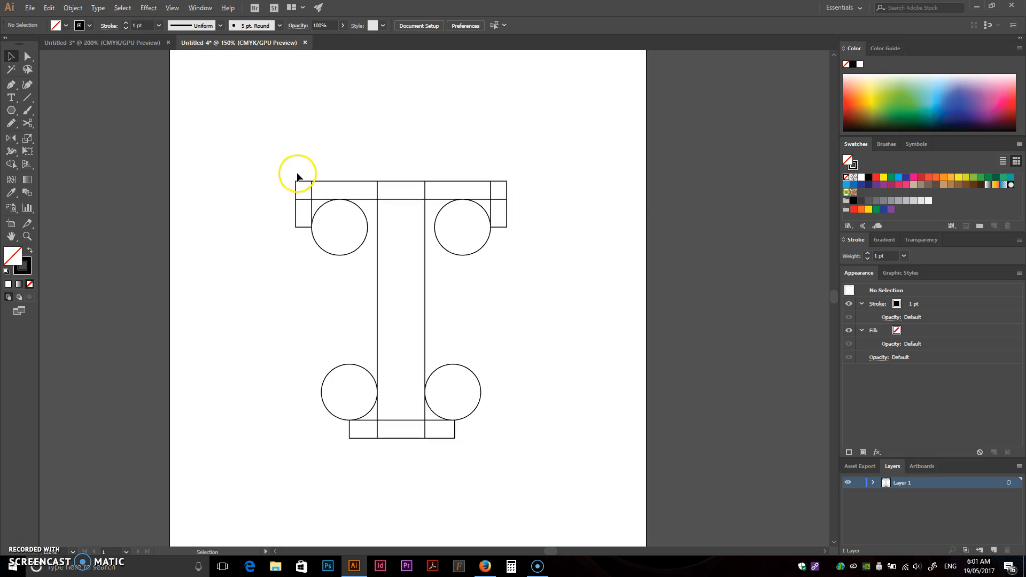
scroll(298, 194, up, 2)
scroll(336, 224, up, 3)
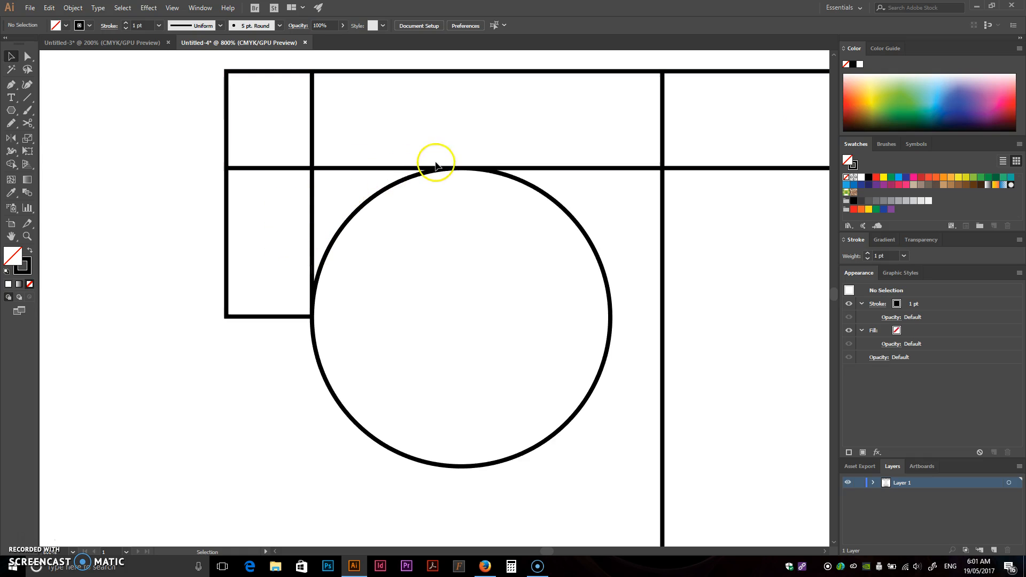
scroll(466, 134, down, 4)
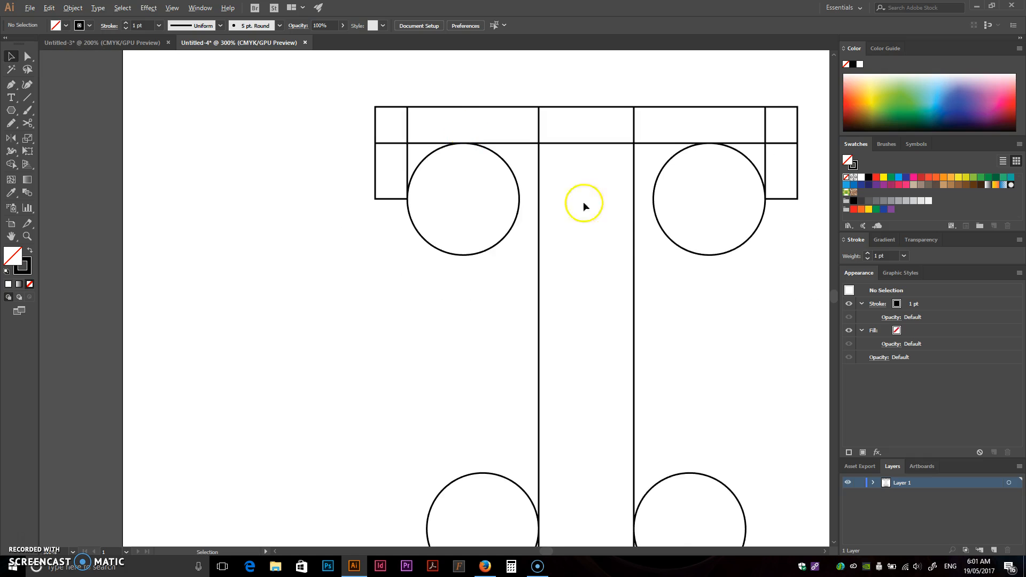
scroll(607, 234, down, 2)
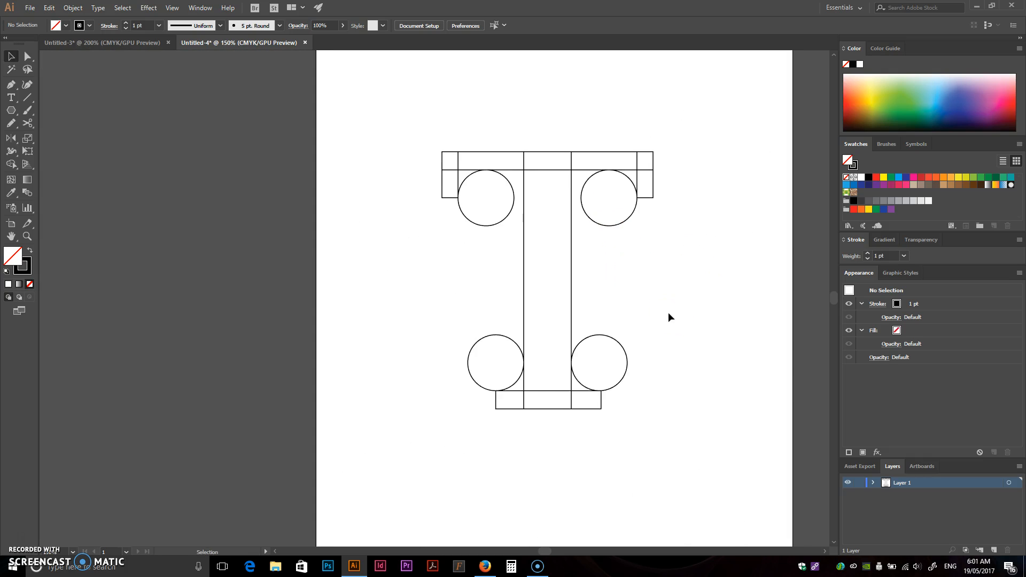
Fill the T's top bar with red and its vertical stem with light blue
click(482, 153)
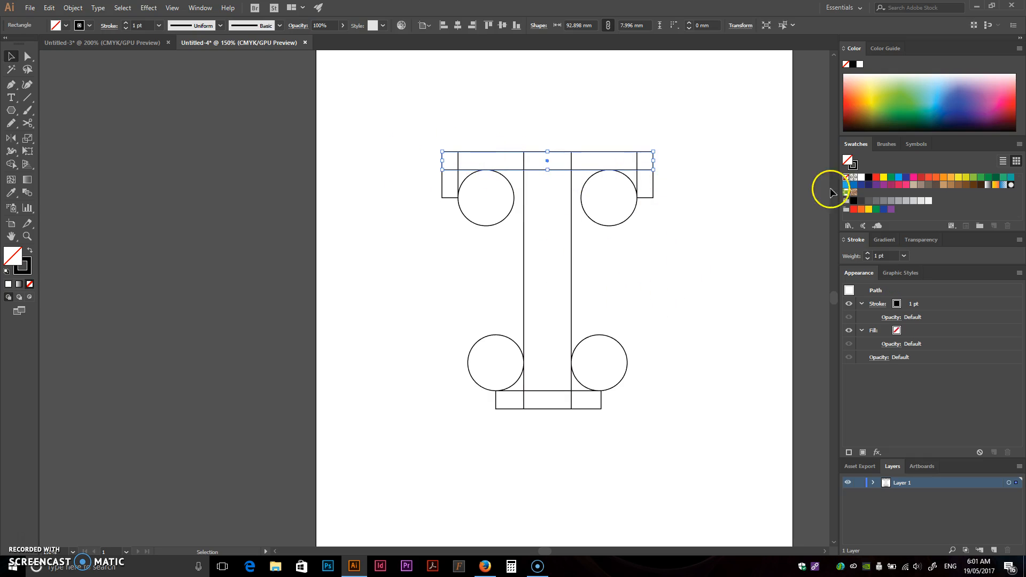
click(876, 177)
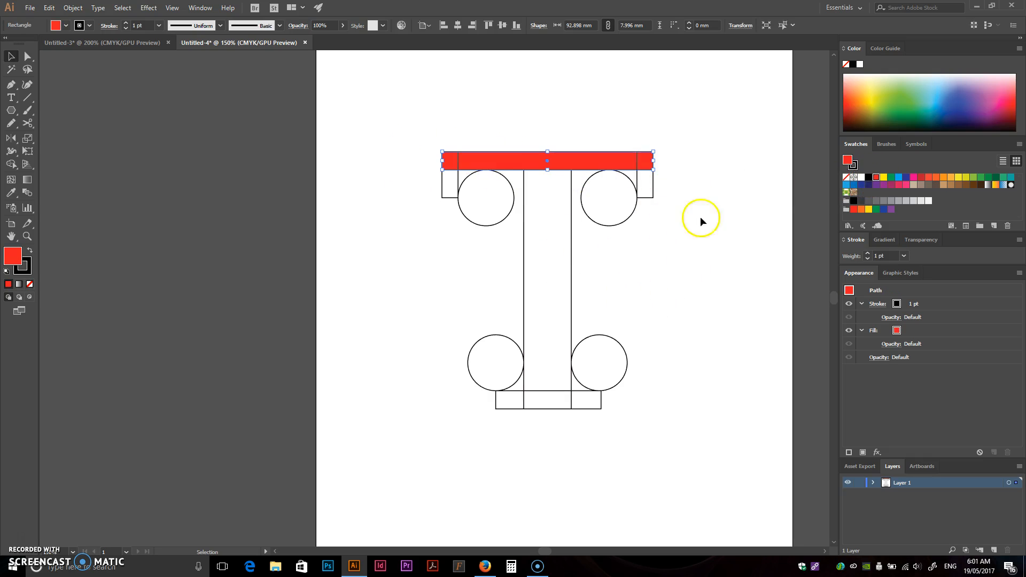
click(572, 255)
click(898, 177)
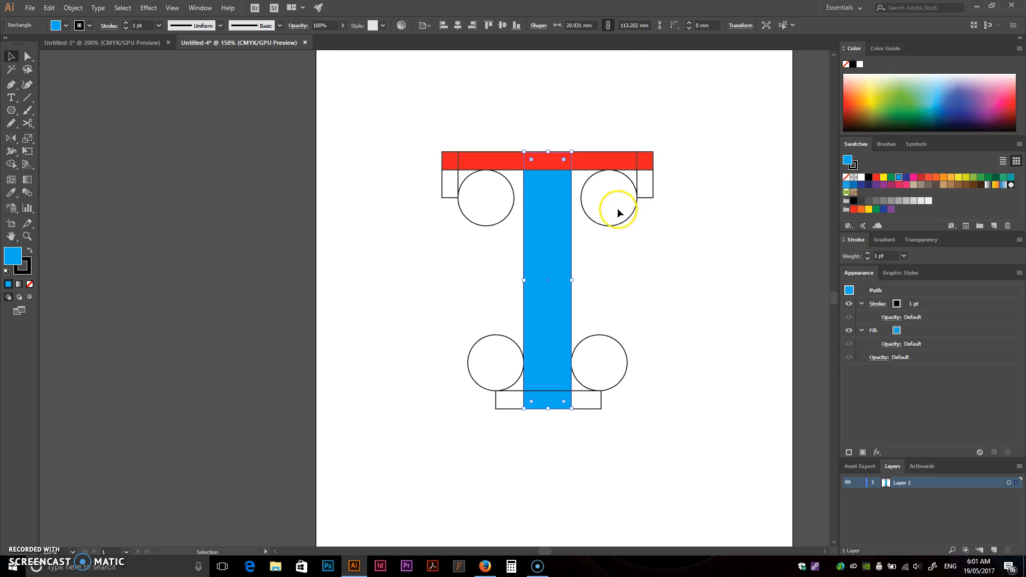
Fill both circles beneath the top bar with green
click(619, 226)
click(618, 224)
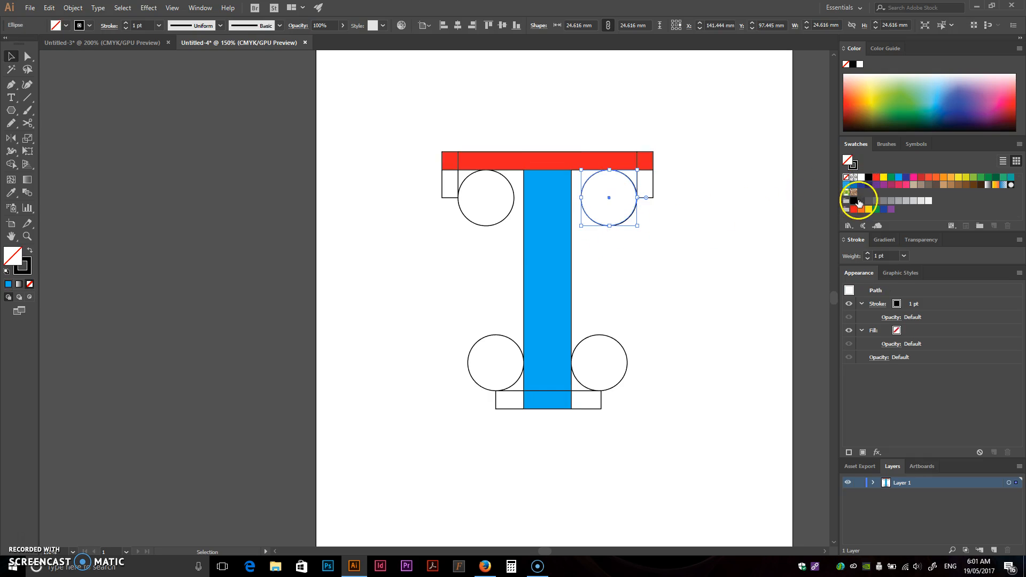
click(891, 179)
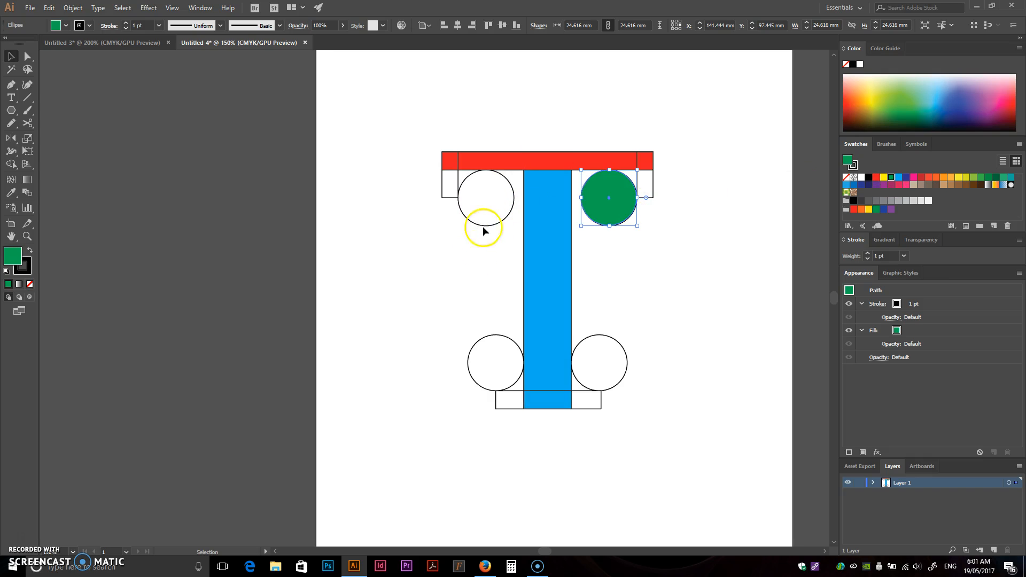
click(484, 225)
click(891, 178)
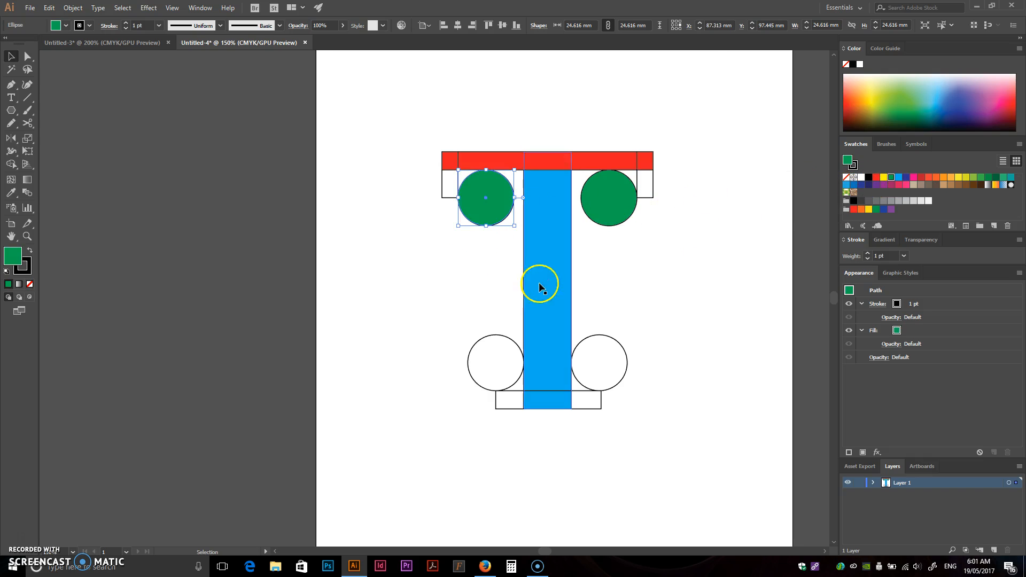
Fill both lower circles with pink and the base rectangle with light orange
click(472, 348)
shift+click(608, 351)
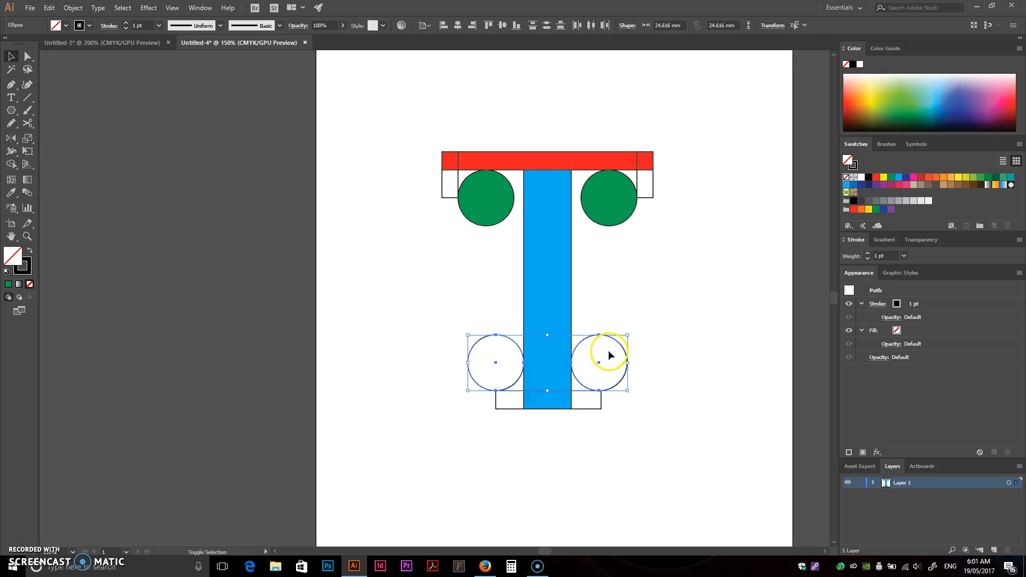
click(912, 183)
click(600, 405)
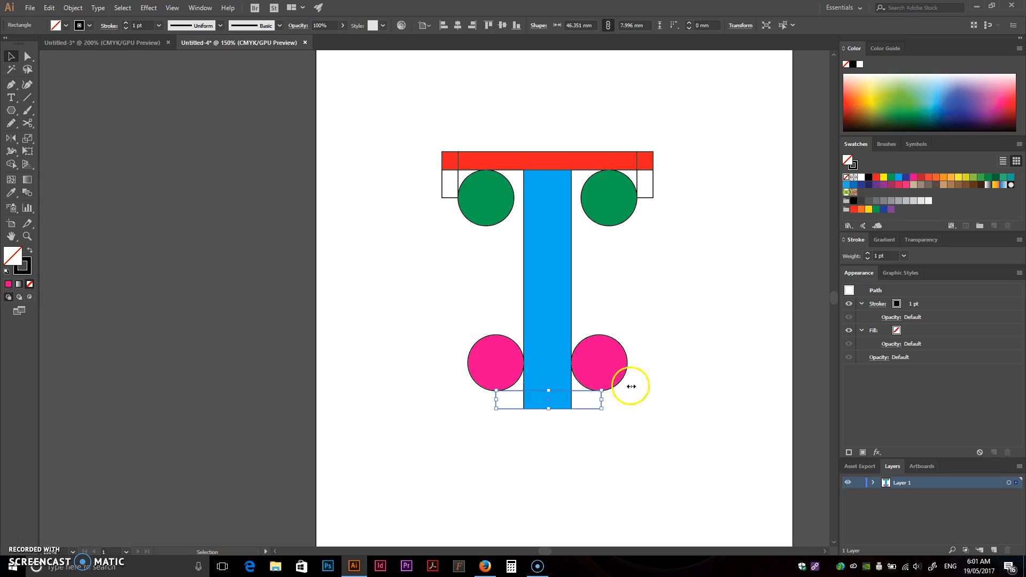
click(949, 183)
Fill the two small upright rectangles at the ends of the top bar with grey
click(639, 194)
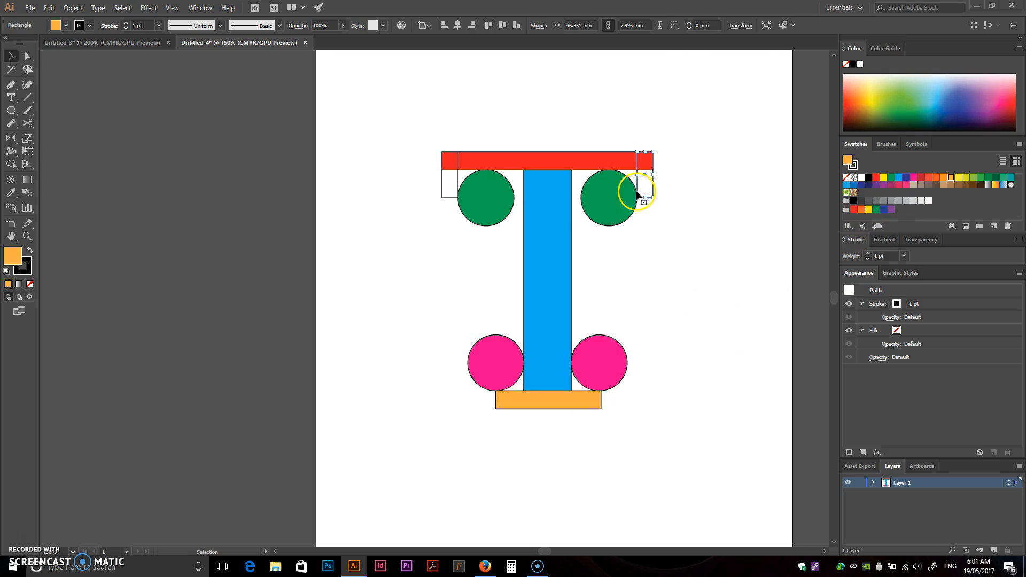
shift+click(446, 187)
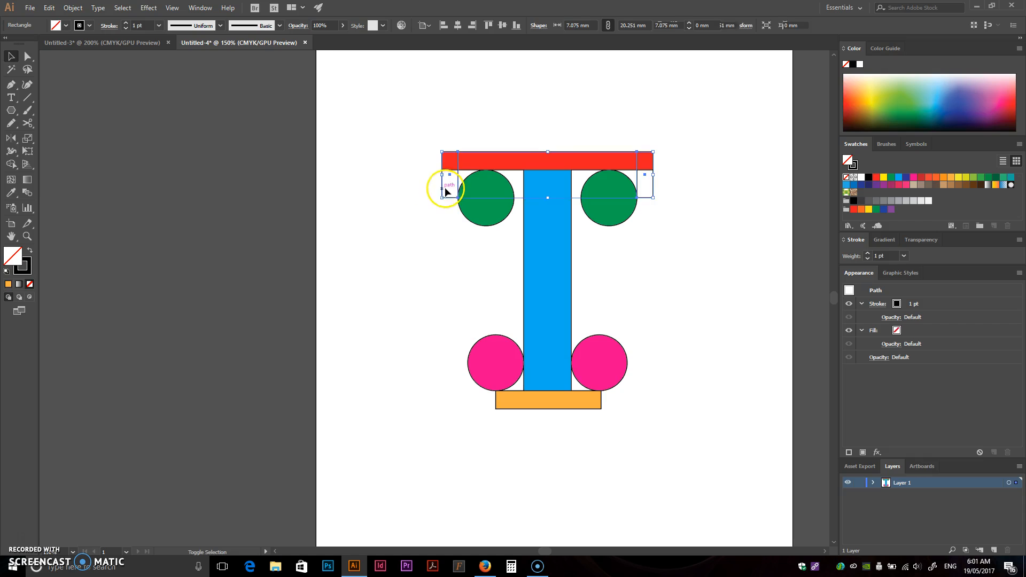
click(891, 200)
click(665, 134)
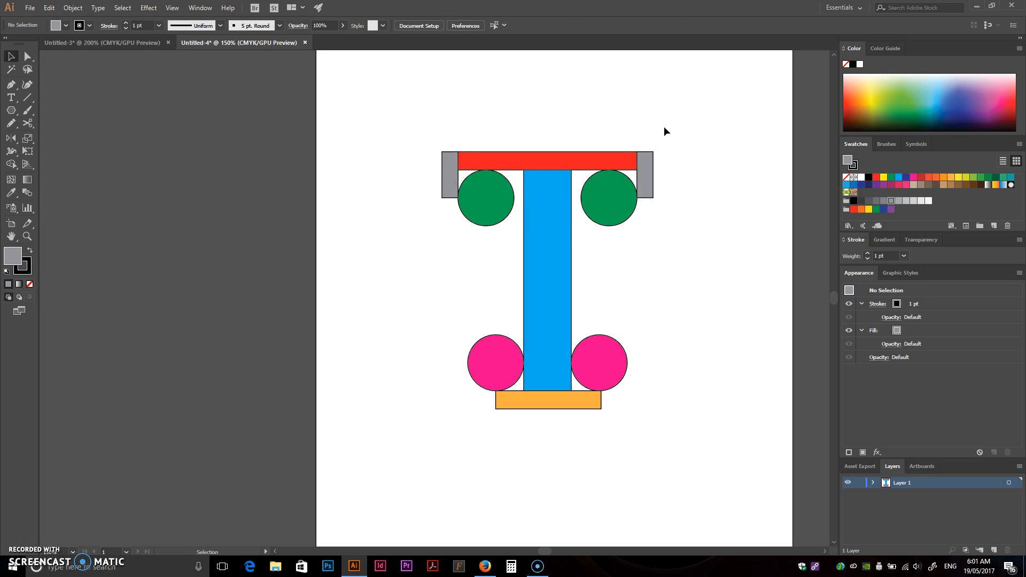
With all shapes selected, merge the T's left arm pieces with the corner gap using Shape Builder and cut away the left green circle
click(581, 215)
click(371, 118)
drag(377, 80, 738, 463)
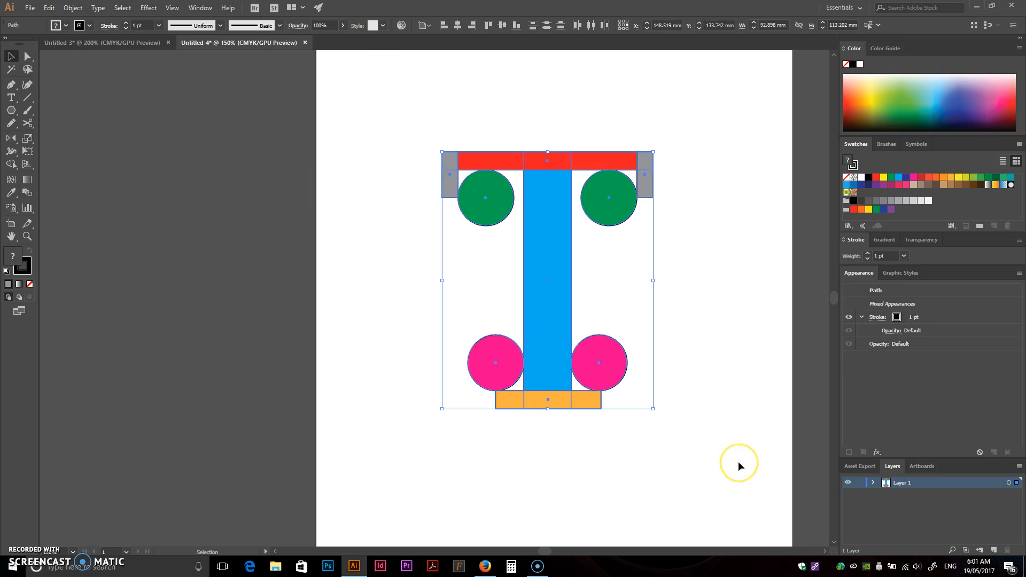
click(10, 165)
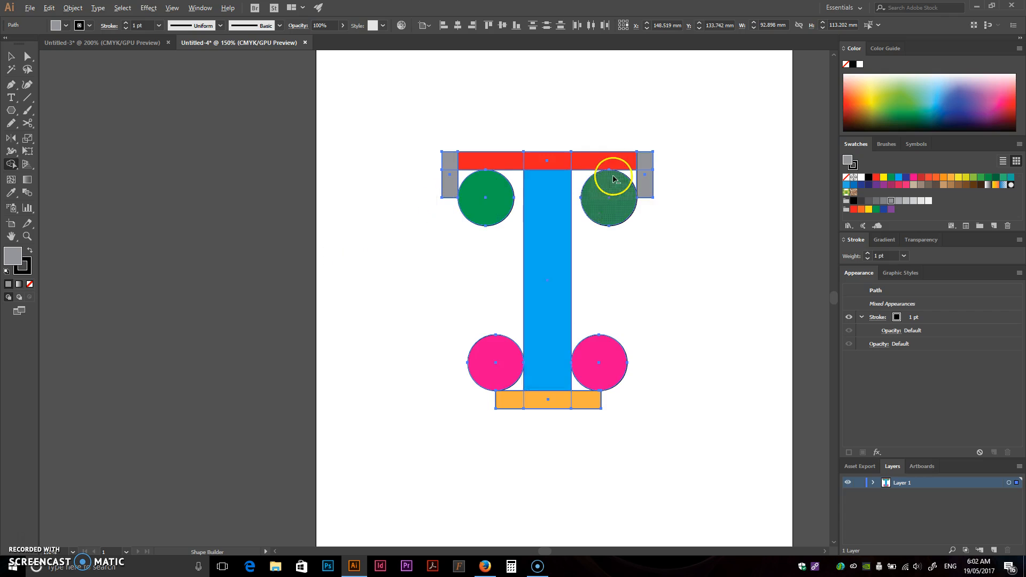
scroll(612, 183, up, 1)
scroll(565, 226, up, 3)
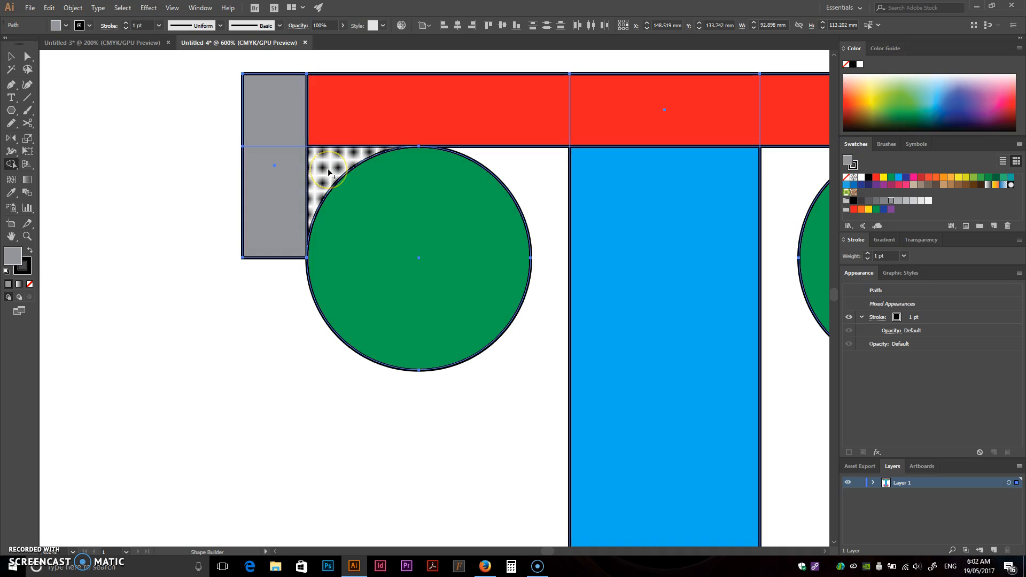
mouse_move(325, 166)
mouse_down()
mouse_move(280, 194)
mouse_move(312, 168)
mouse_move(282, 142)
mouse_move(317, 118)
mouse_move(367, 113)
mouse_up()
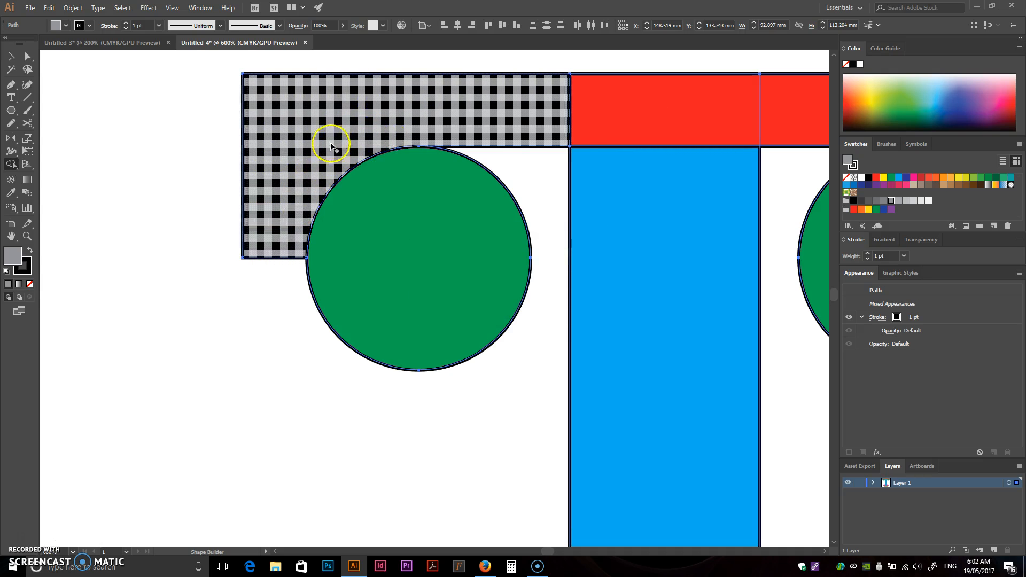
alt+click(432, 236)
Merge the T's right arm pieces with the corner gap and cut away the right green circle with Shape Builder
drag(522, 246, 142, 265)
mouse_move(620, 138)
mouse_down()
mouse_move(624, 173)
mouse_move(605, 201)
mouse_move(548, 143)
mouse_up()
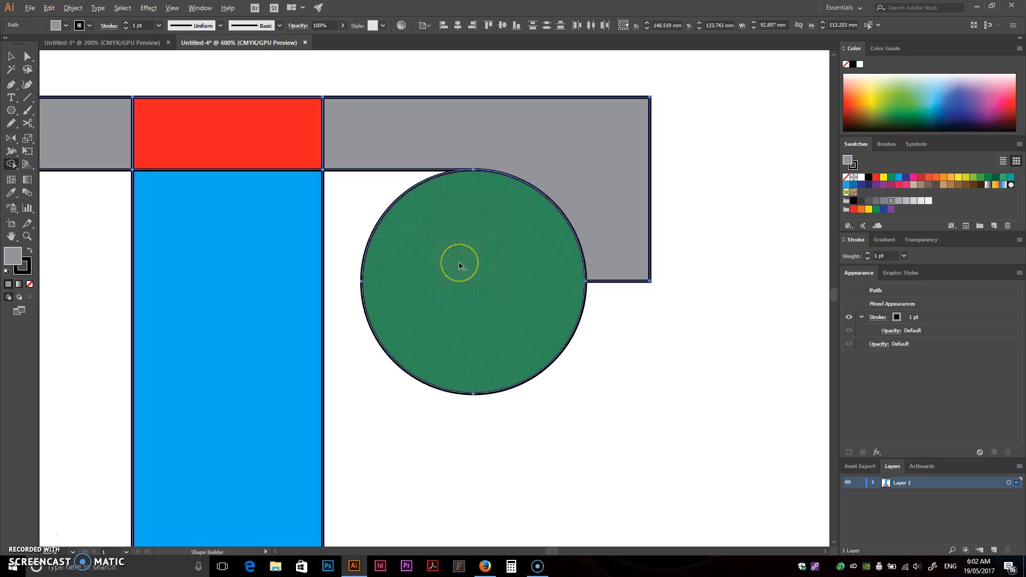
alt+click(458, 264)
Merge both grey arms, the red centre piece, the blue stem and the orange base into one grey shape with Shape Builder
mouse_move(102, 148)
mouse_down()
mouse_move(275, 131)
mouse_move(401, 136)
mouse_up()
drag(246, 170, 257, 257)
scroll(300, 302, down, 2)
drag(354, 395, 407, 202)
drag(378, 360, 393, 268)
scroll(327, 404, up, 1)
drag(332, 408, 344, 339)
scroll(344, 339, up, 2)
mouse_move(320, 244)
mouse_down()
mouse_move(225, 336)
mouse_move(550, 330)
mouse_up()
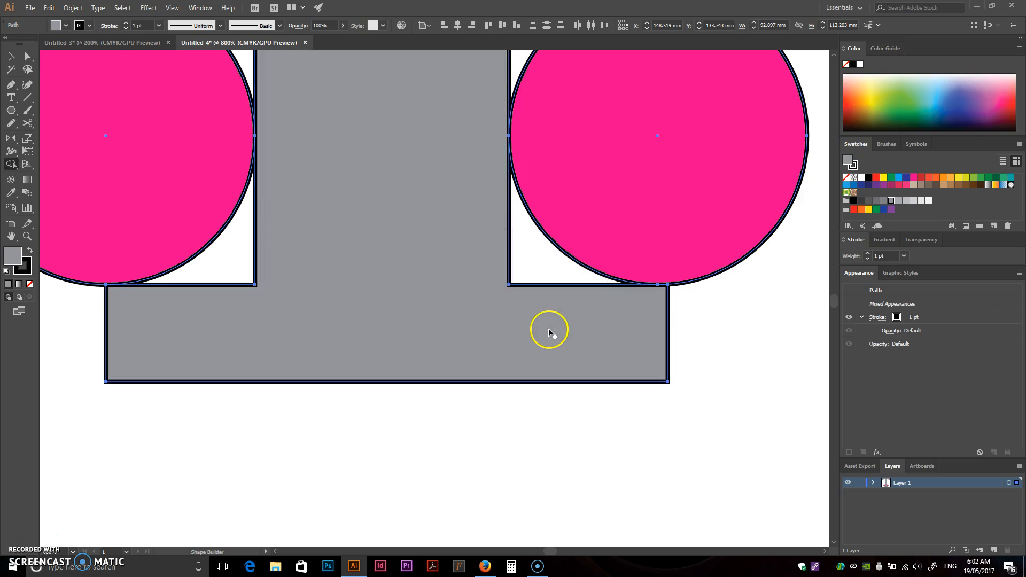
Merge the curved gaps between the stem, base and pink circles into the T, and cut away both pink circles
click(524, 270)
mouse_move(290, 312)
mouse_down()
mouse_move(257, 282)
mouse_move(338, 351)
mouse_up()
scroll(300, 281, down, 1)
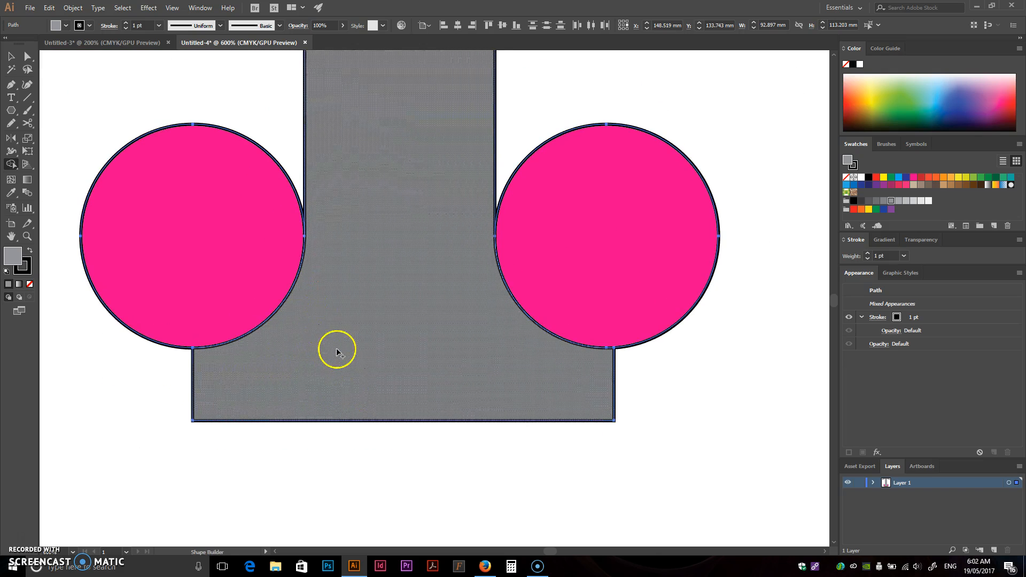
alt+click(183, 221)
alt+click(598, 225)
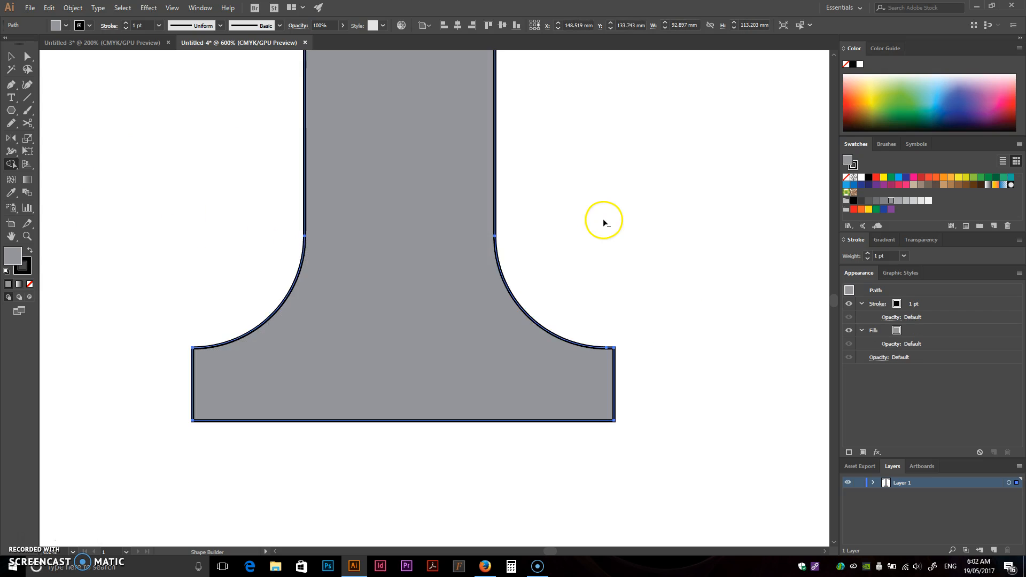
Select the finished letter T, fill it with black and remove its stroke
scroll(572, 220, down, 4)
drag(572, 225, 557, 314)
key(v)
click(534, 334)
click(513, 331)
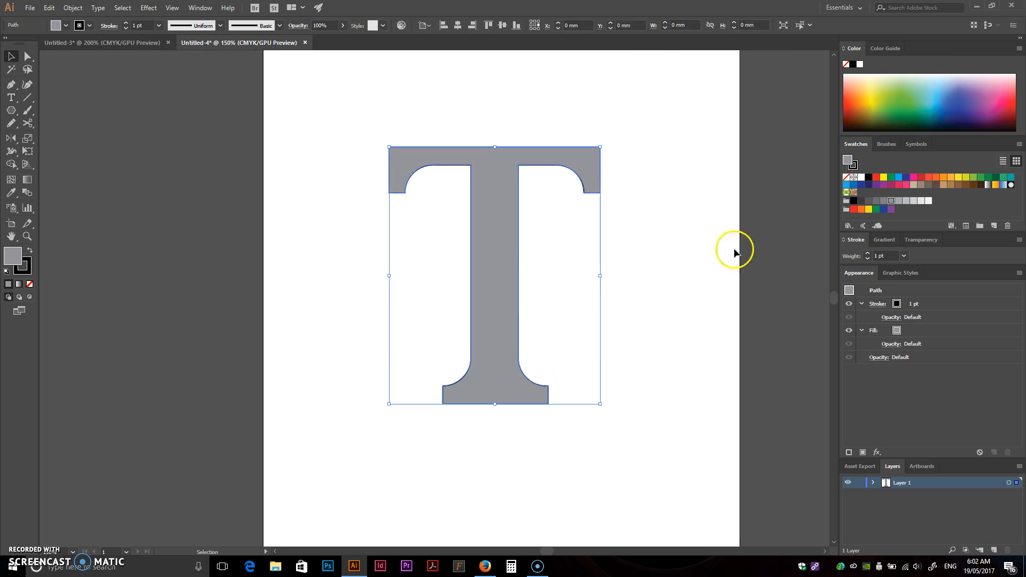
click(869, 177)
click(854, 165)
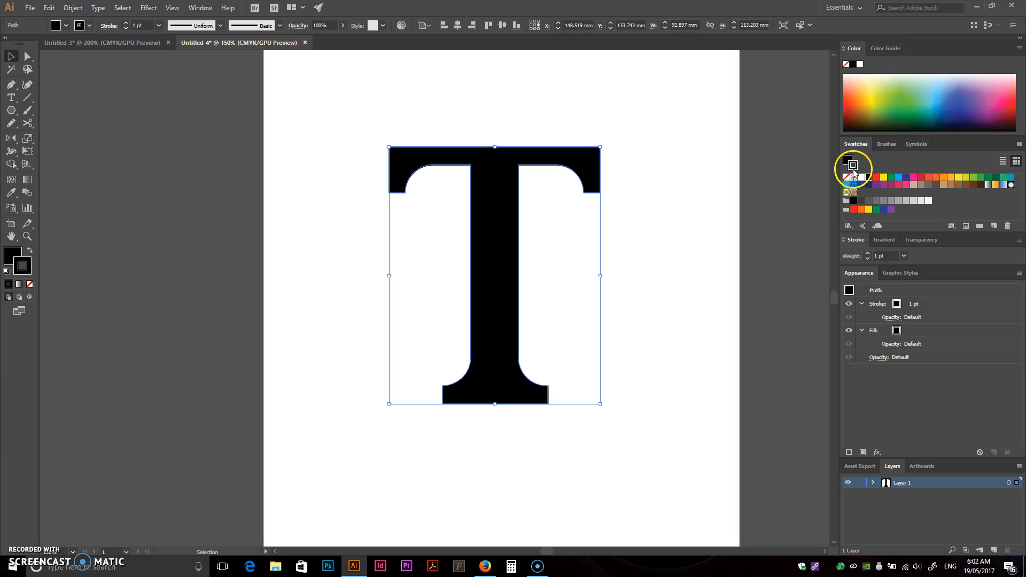
click(846, 177)
click(684, 138)
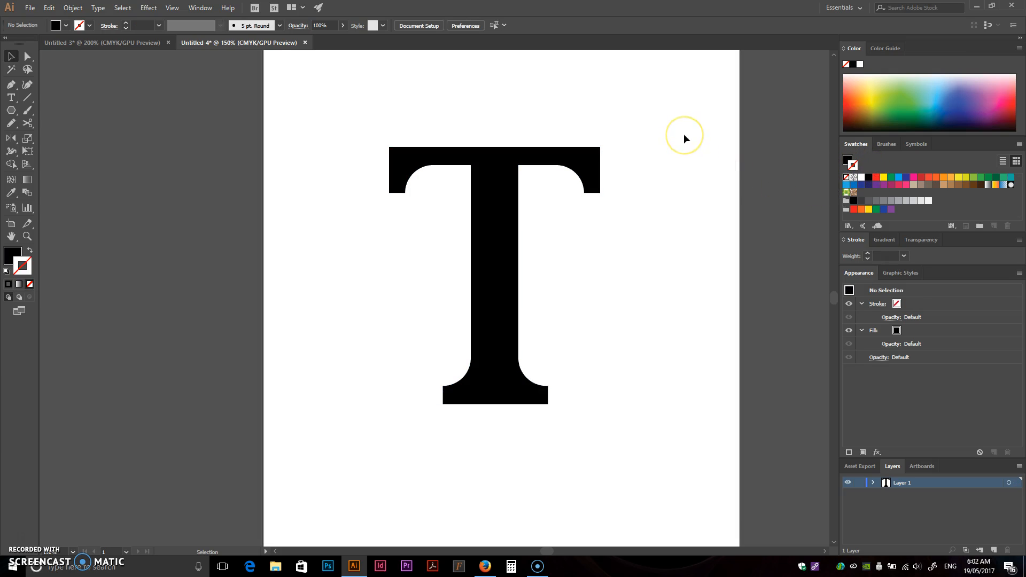